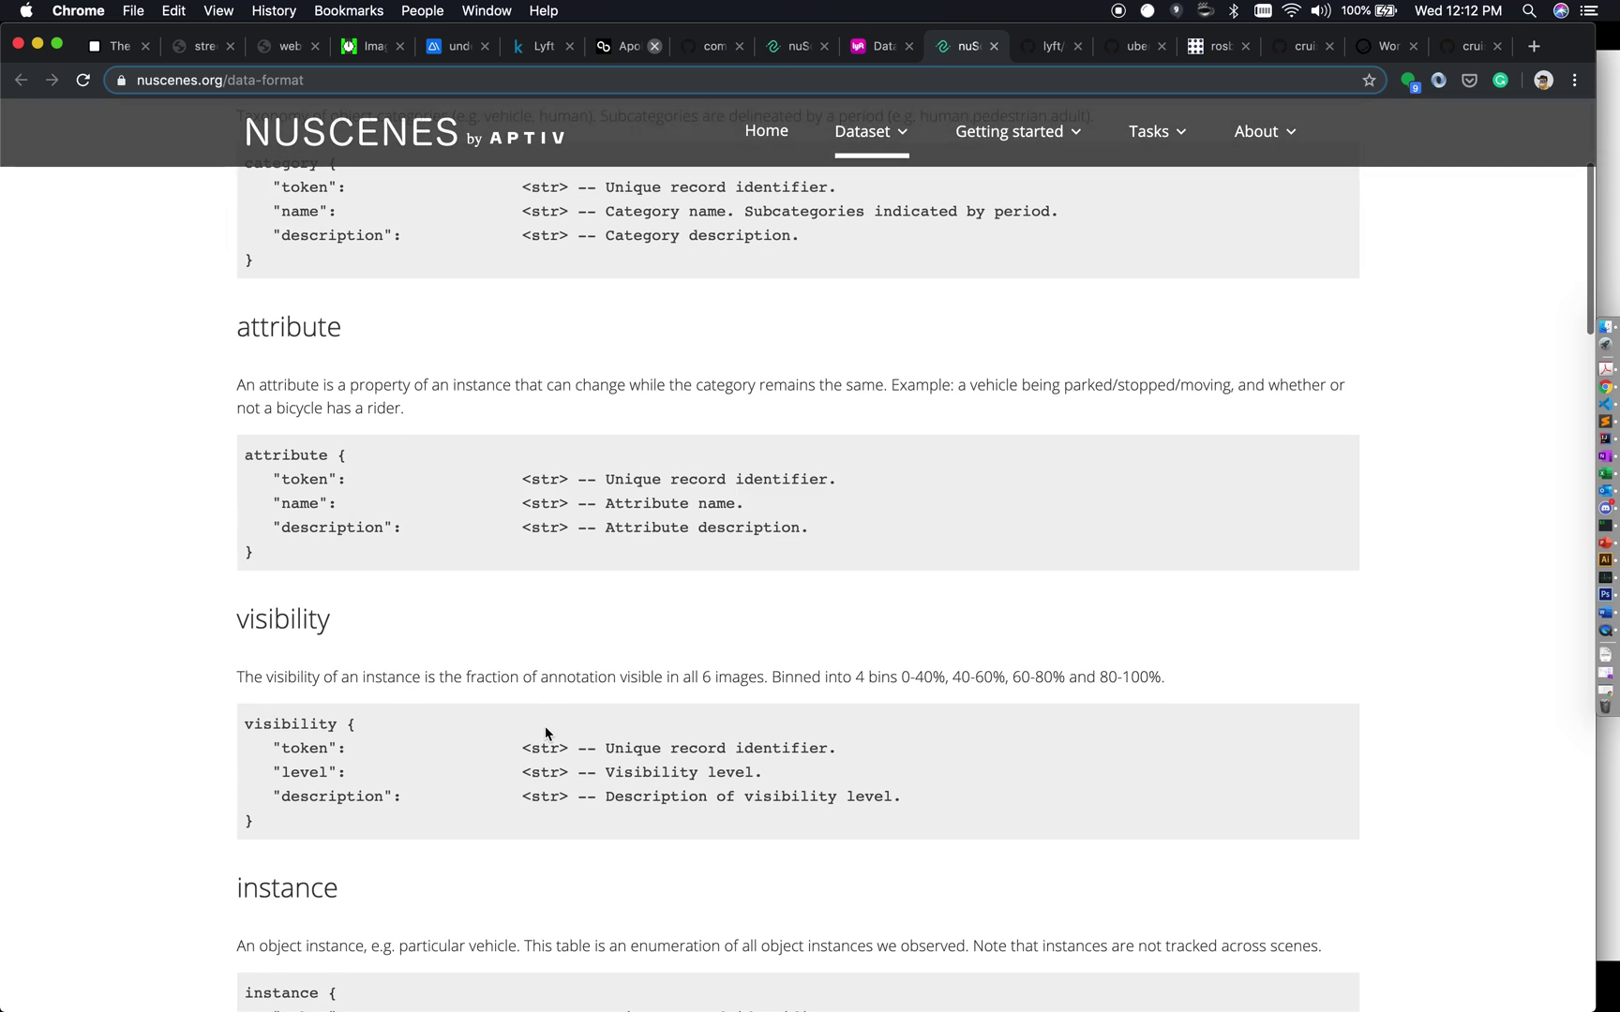
Review the nuScenes data format definitions from attribute through ego_pose, including the instance, sensor and calibrated_sensor tables.
scroll(543, 734, down, 7)
scroll(545, 731, down, 6)
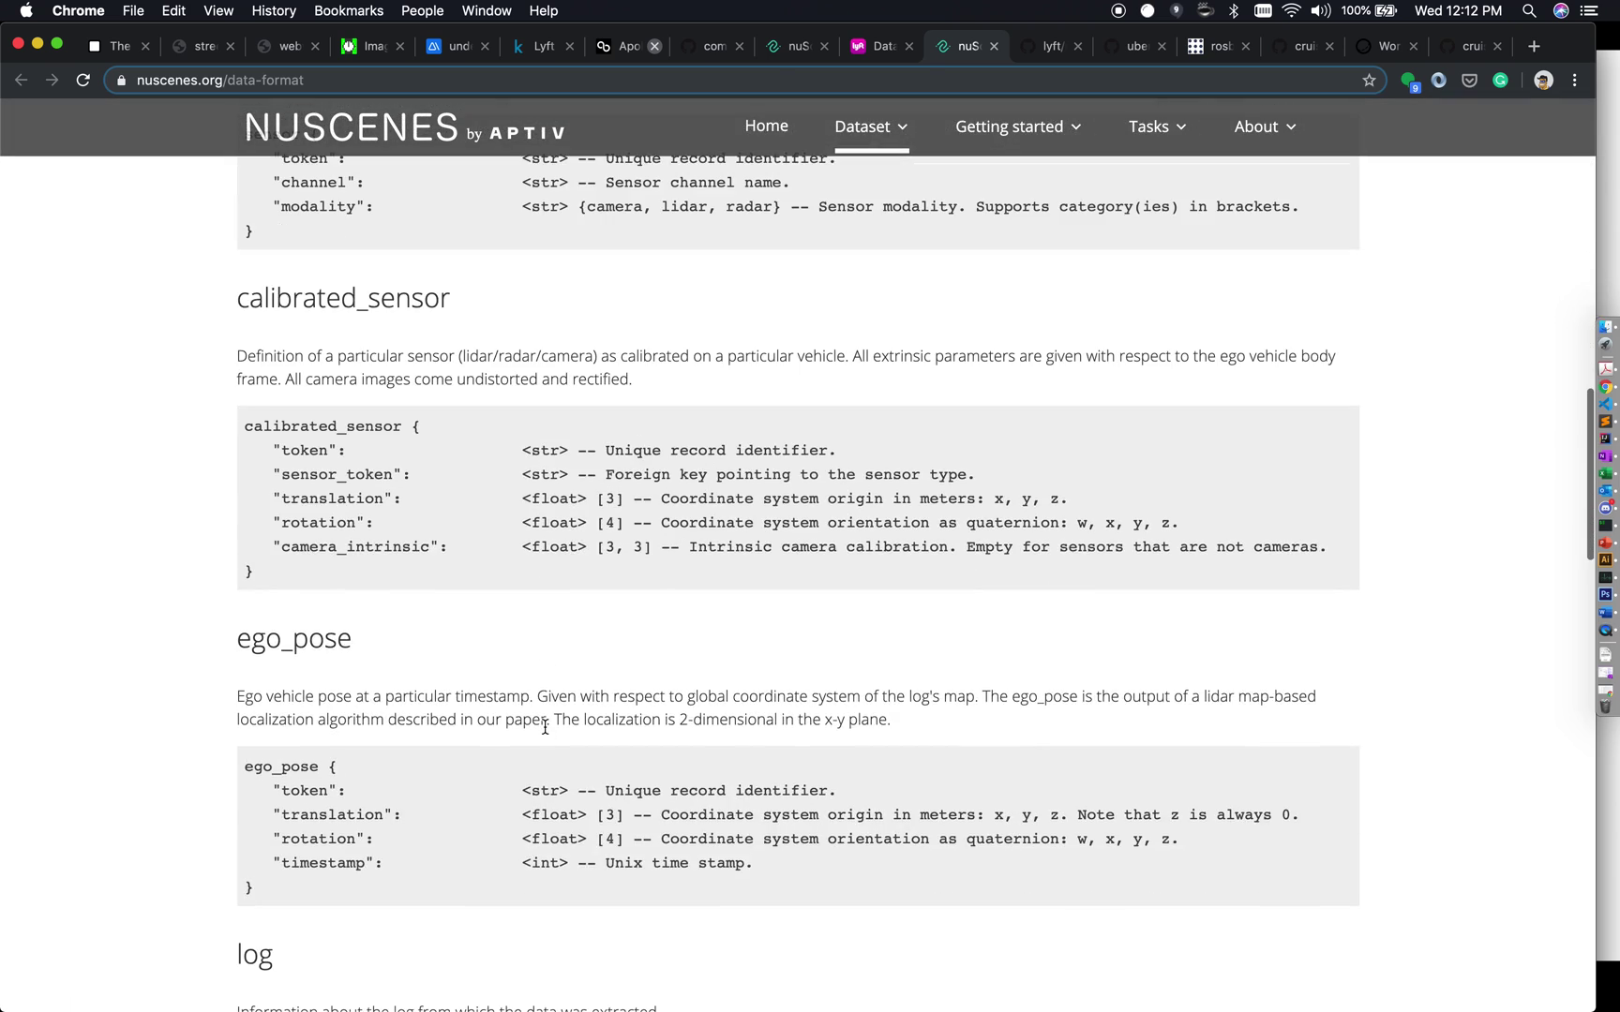
scroll(546, 730, up, 4)
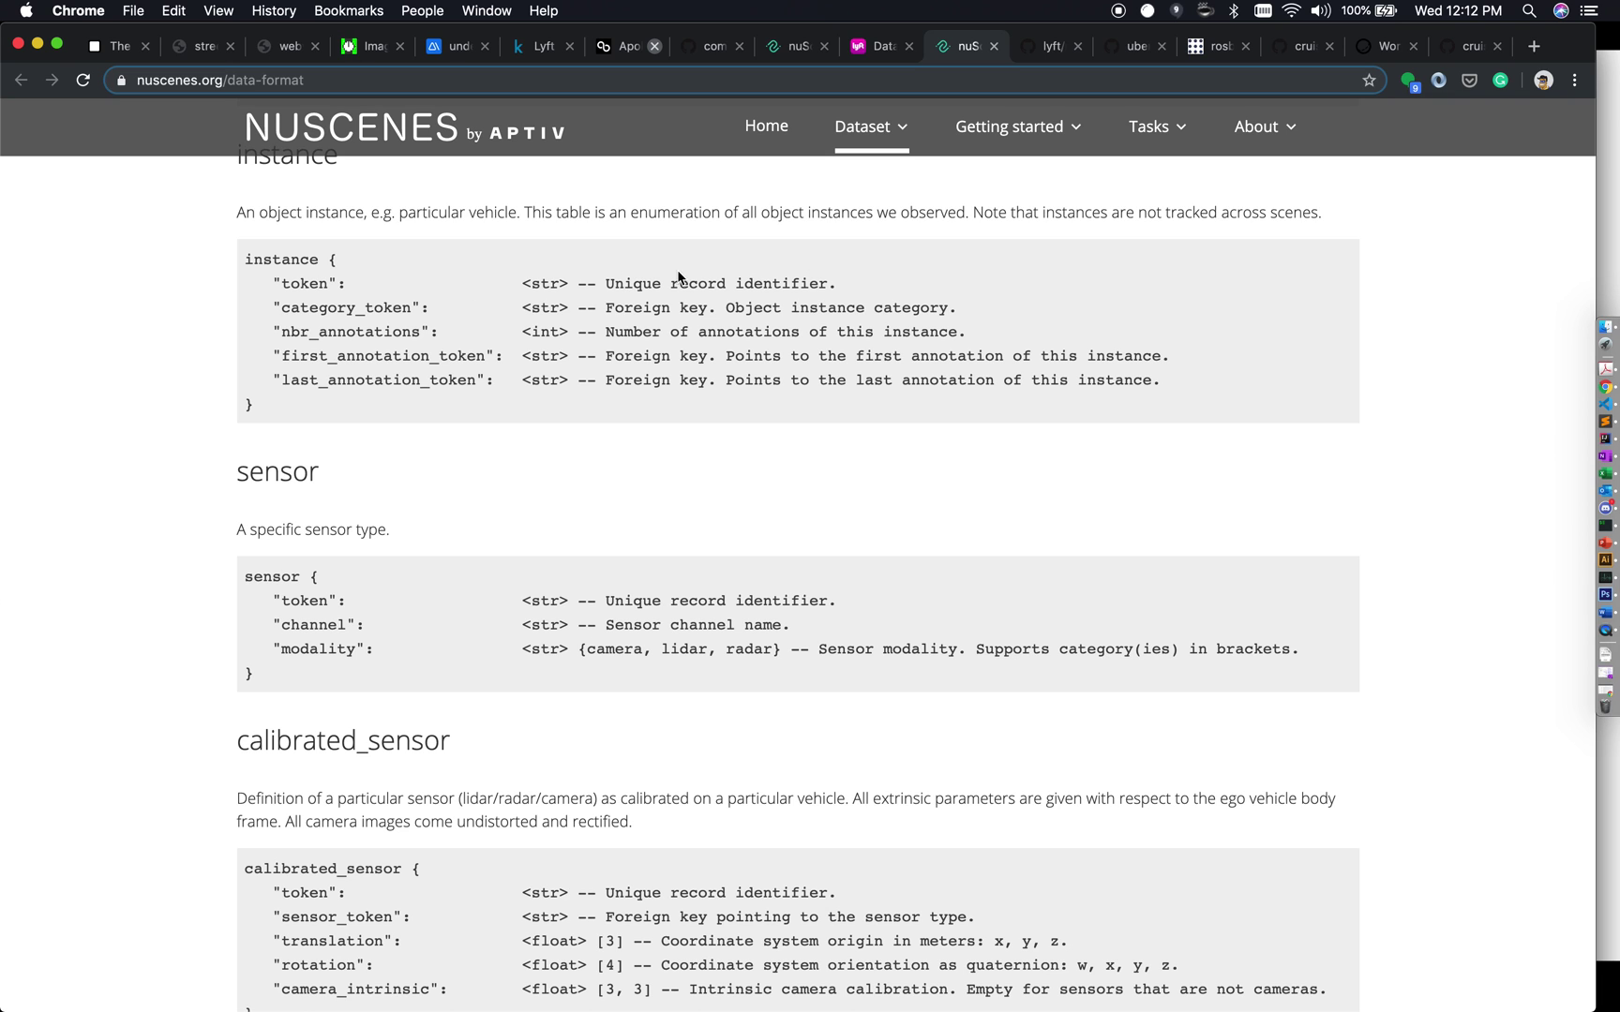
Bring up the uber/xviz GitHub repository and review its README, covering the architecture diagram, submodules, quick start and NPM scripts.
click(1133, 55)
scroll(868, 312, up, 20)
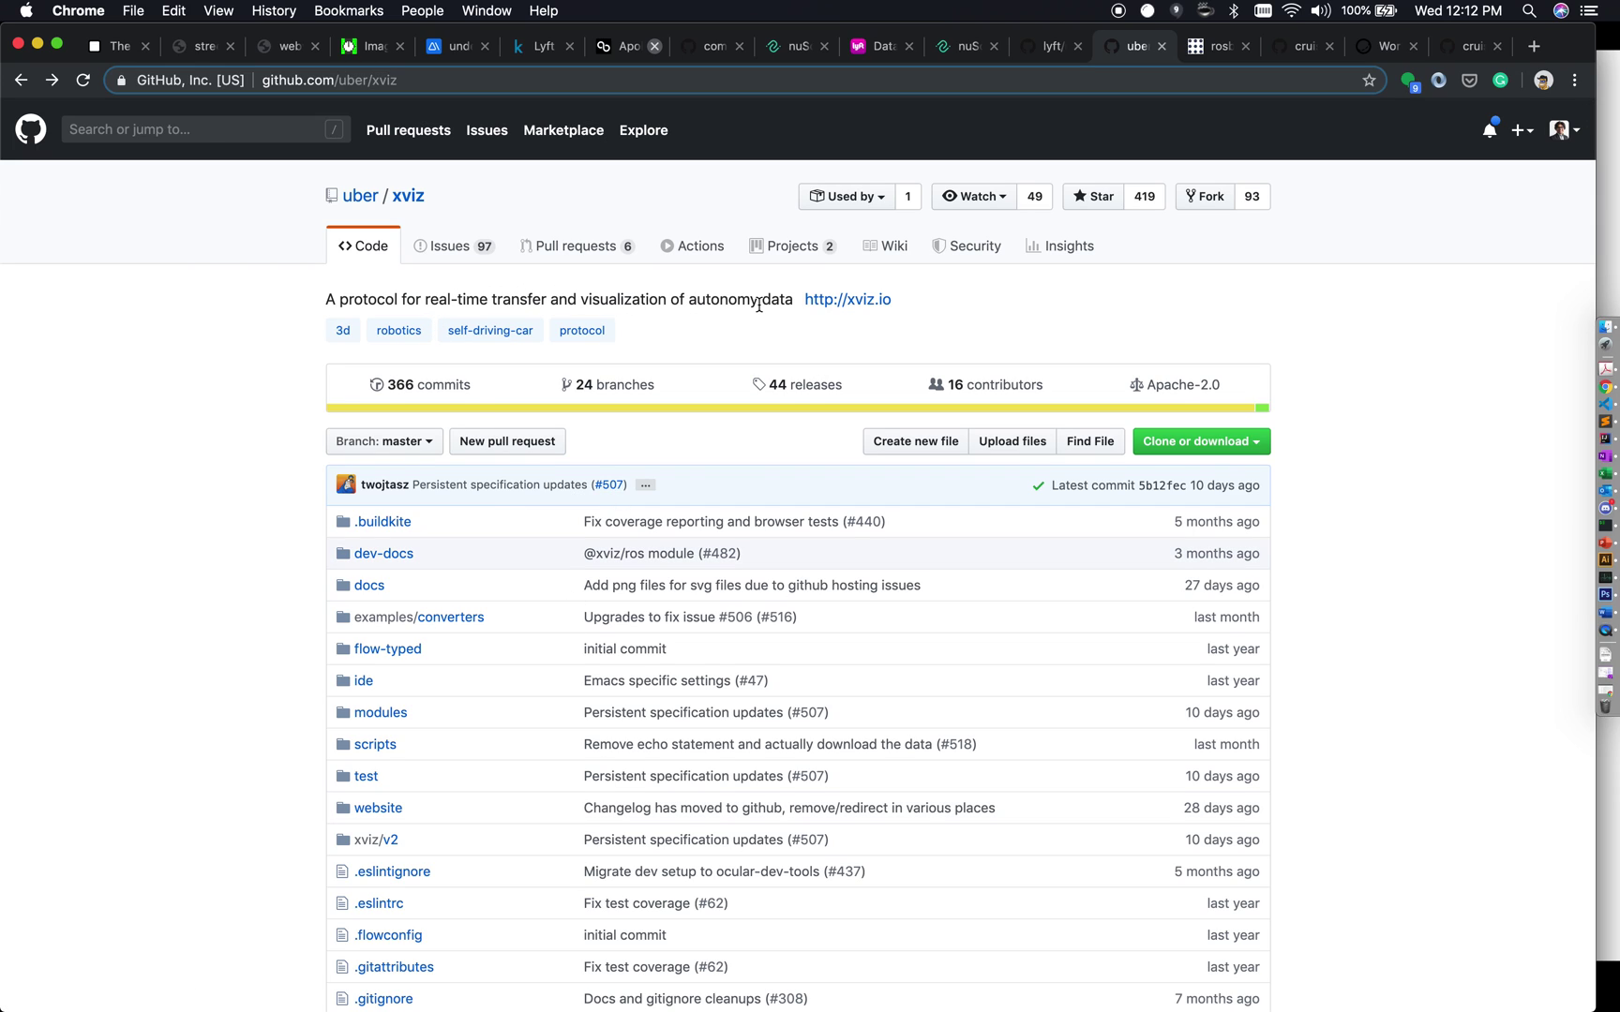
scroll(807, 311, down, 15)
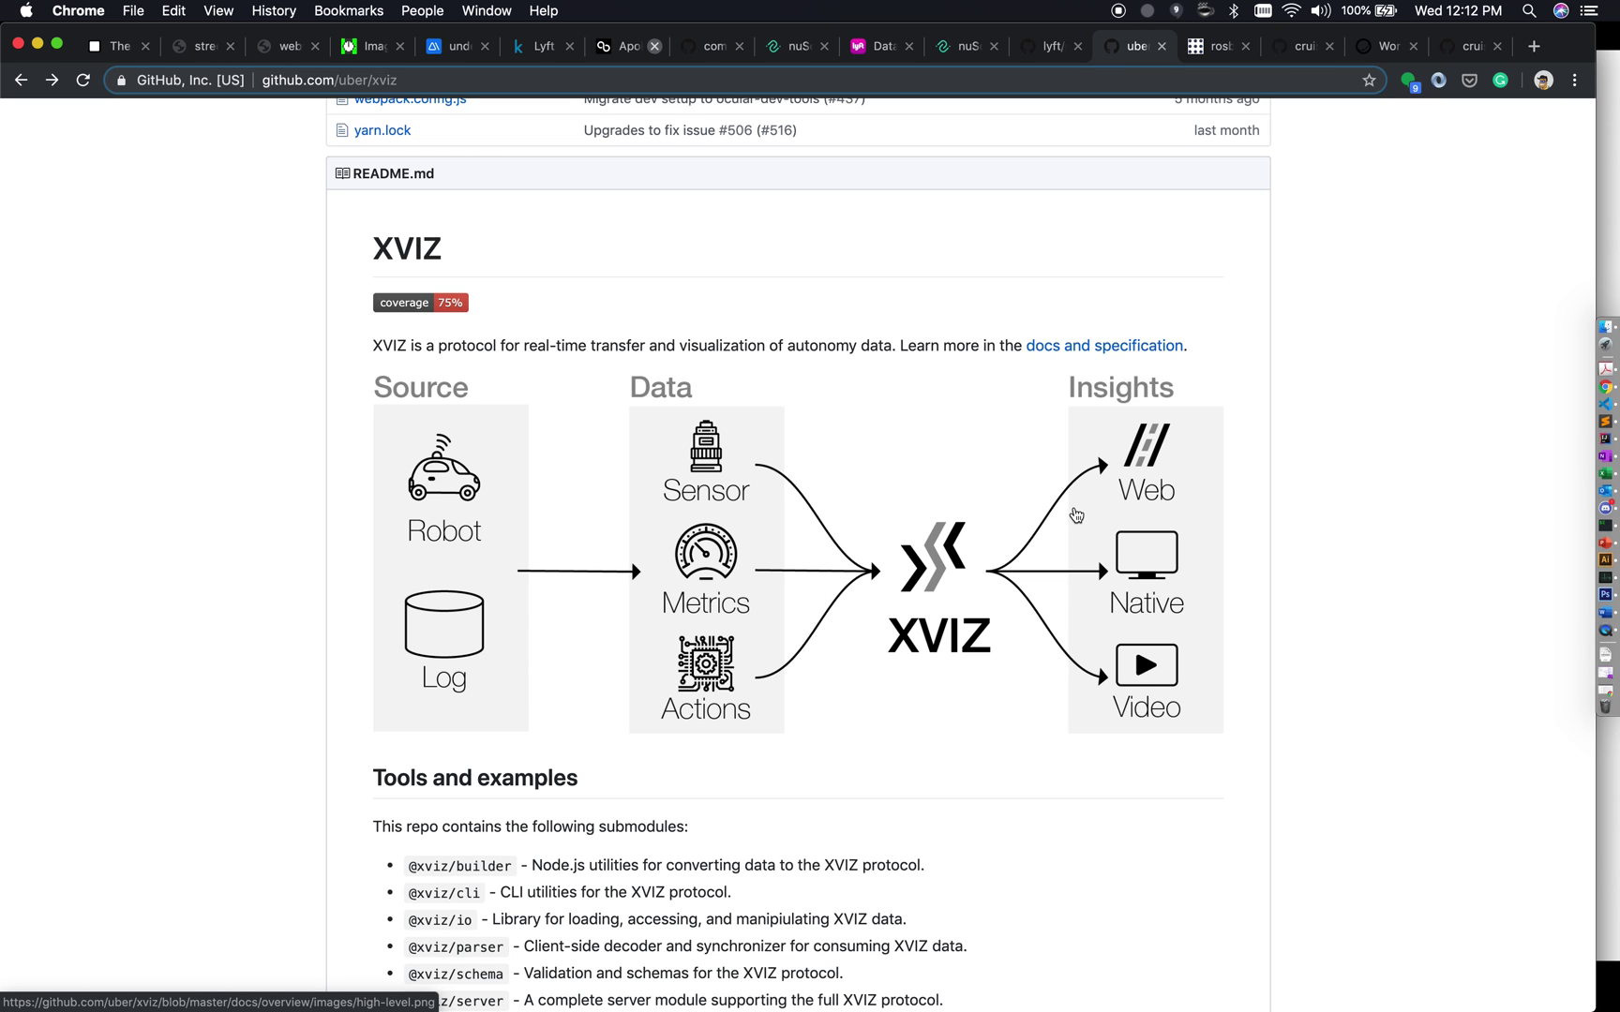
scroll(1020, 711, down, 8)
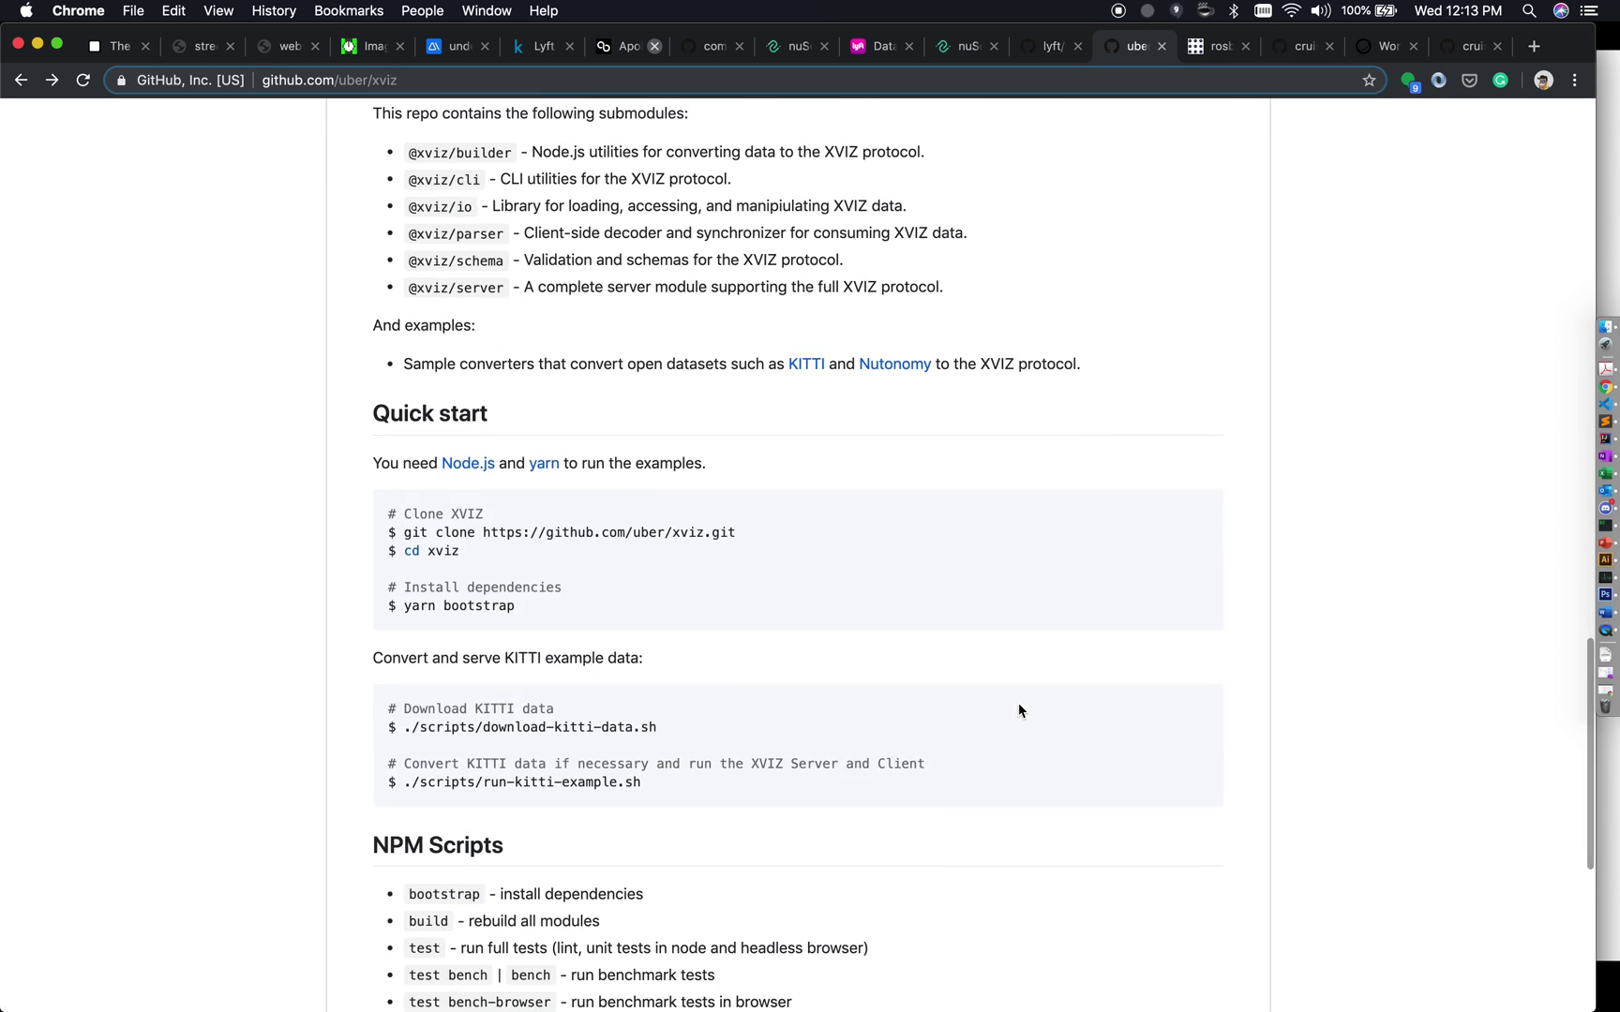
scroll(1020, 711, down, 5)
scroll(1020, 711, up, 3)
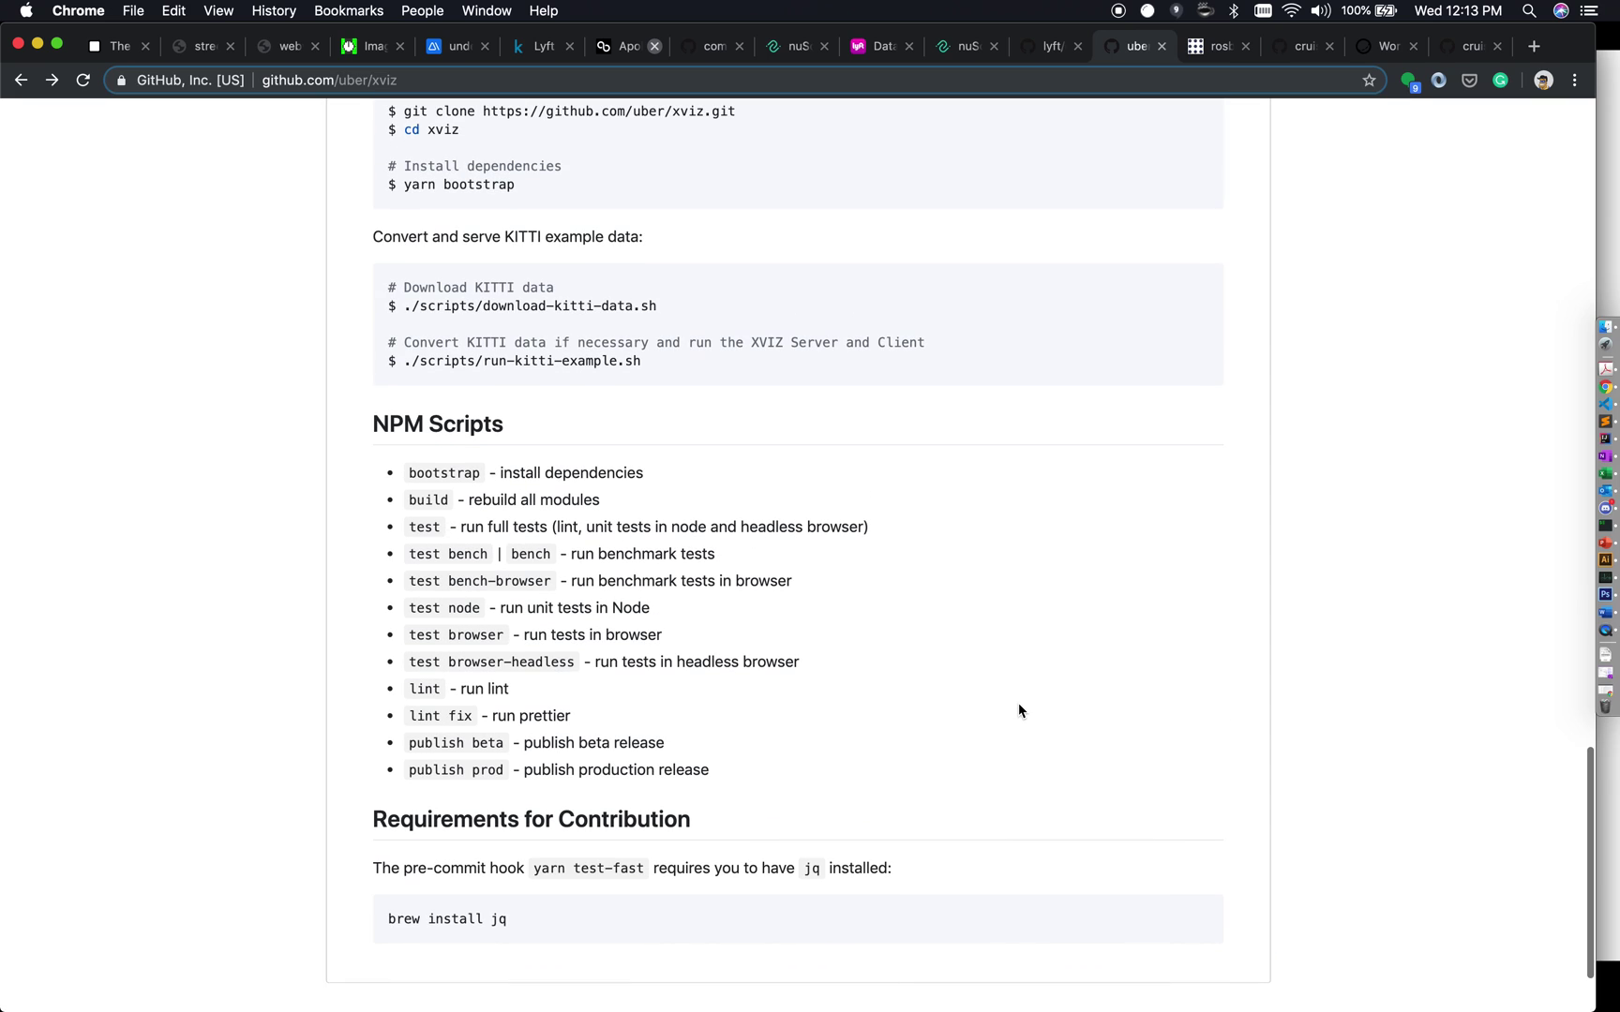
scroll(1020, 711, up, 1)
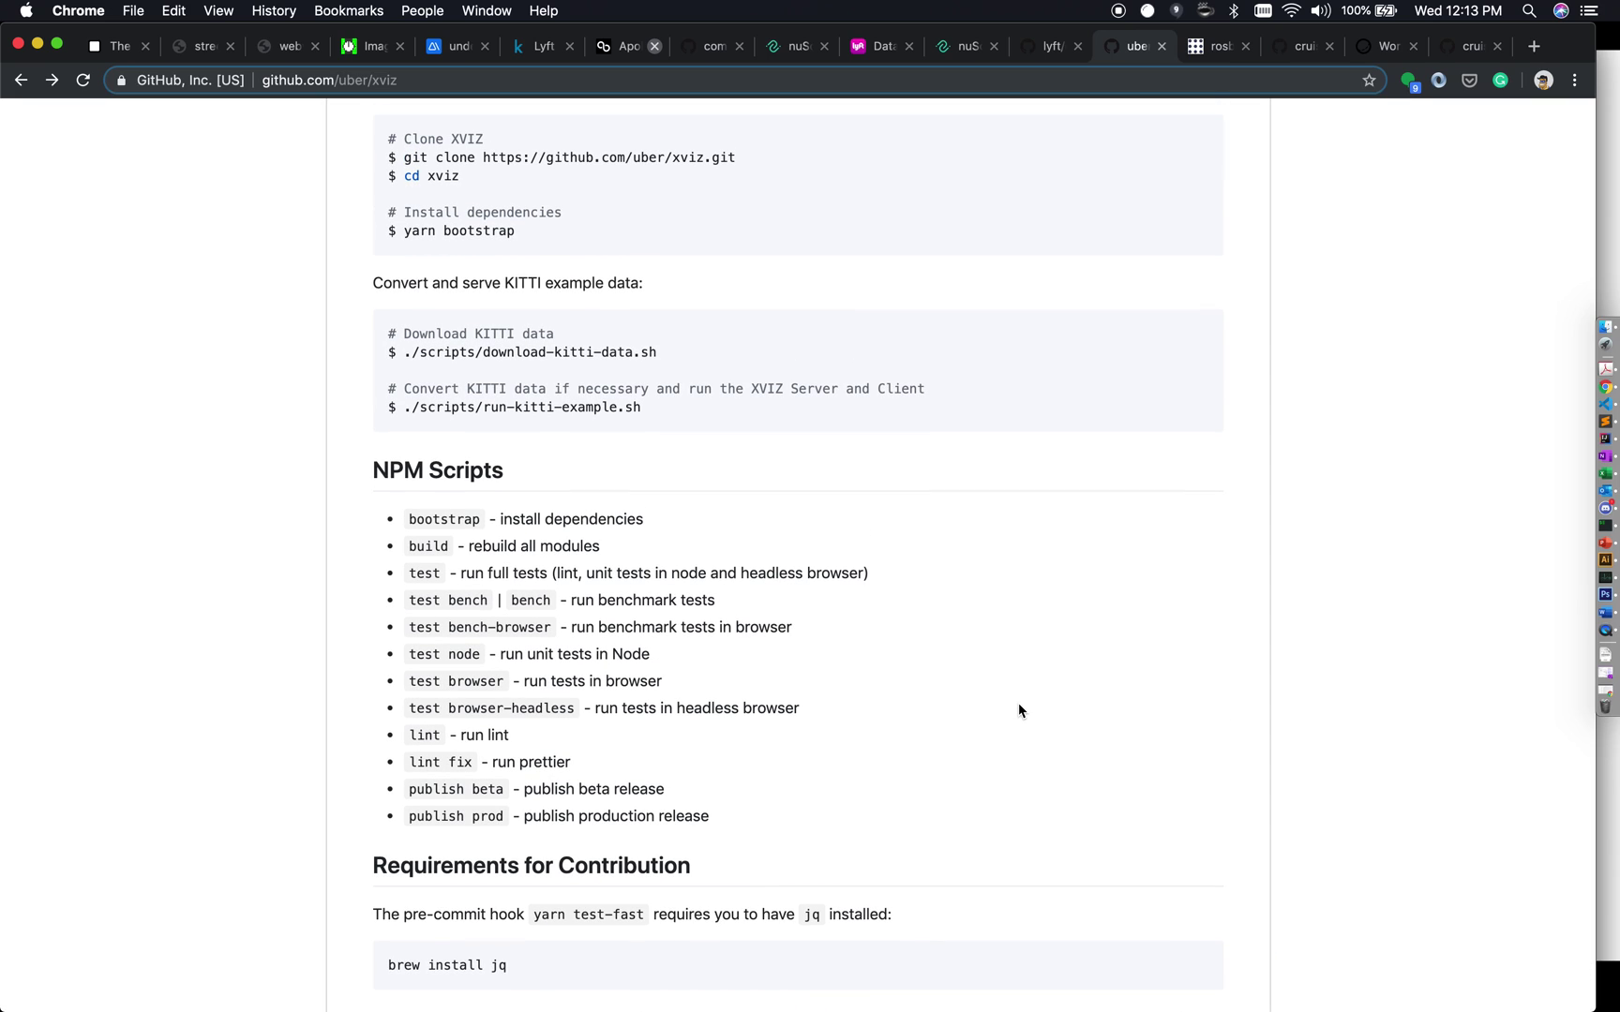
scroll(1035, 617, up, 2)
scroll(1035, 615, up, 1)
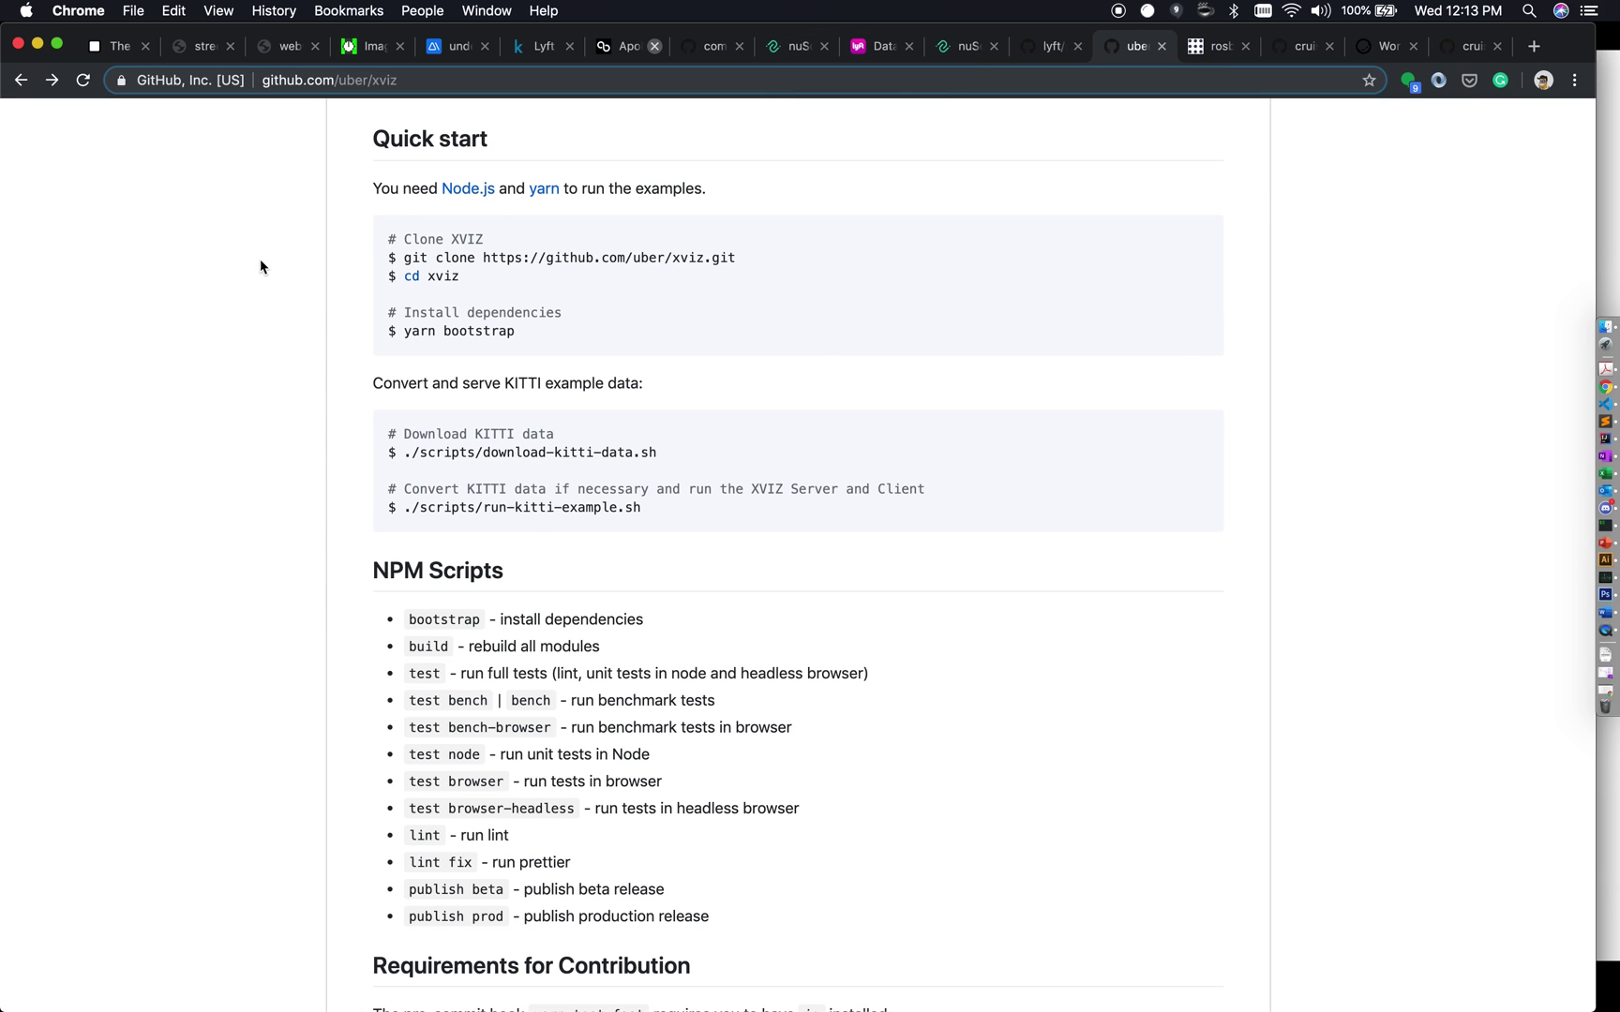
Switch to the slide presentation and advance past the dataset conversion tools and Uber AVS slides to the Cruise Webviz slide.
key(super+Tab)
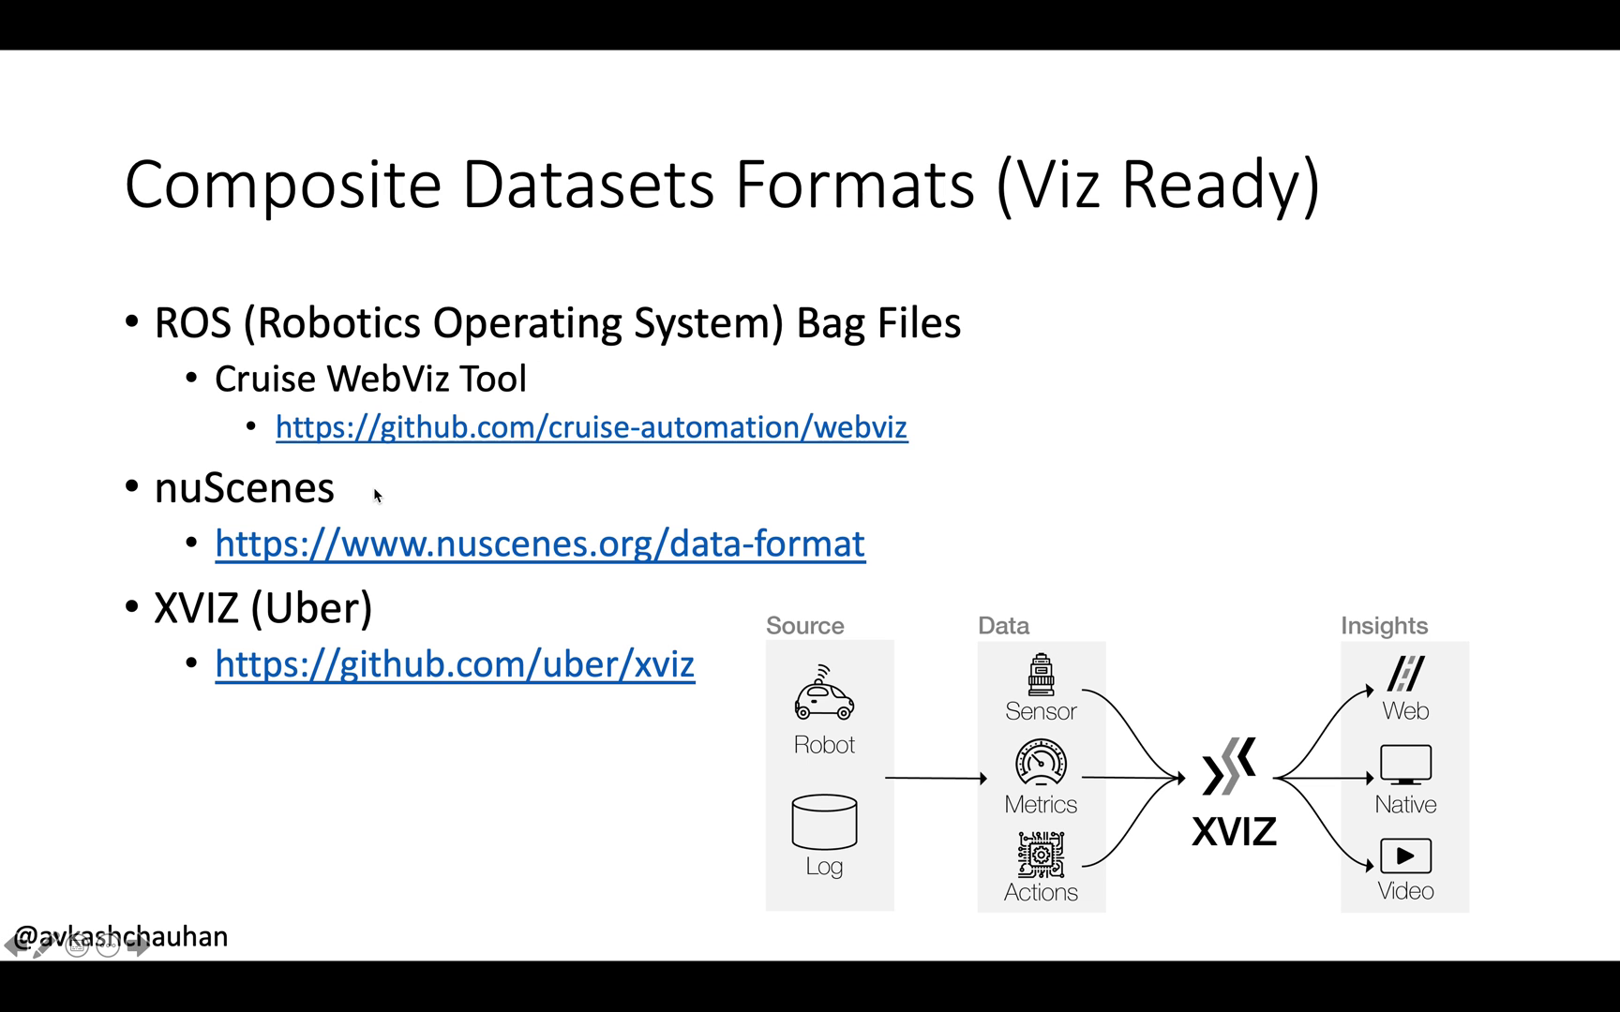
key(Right)
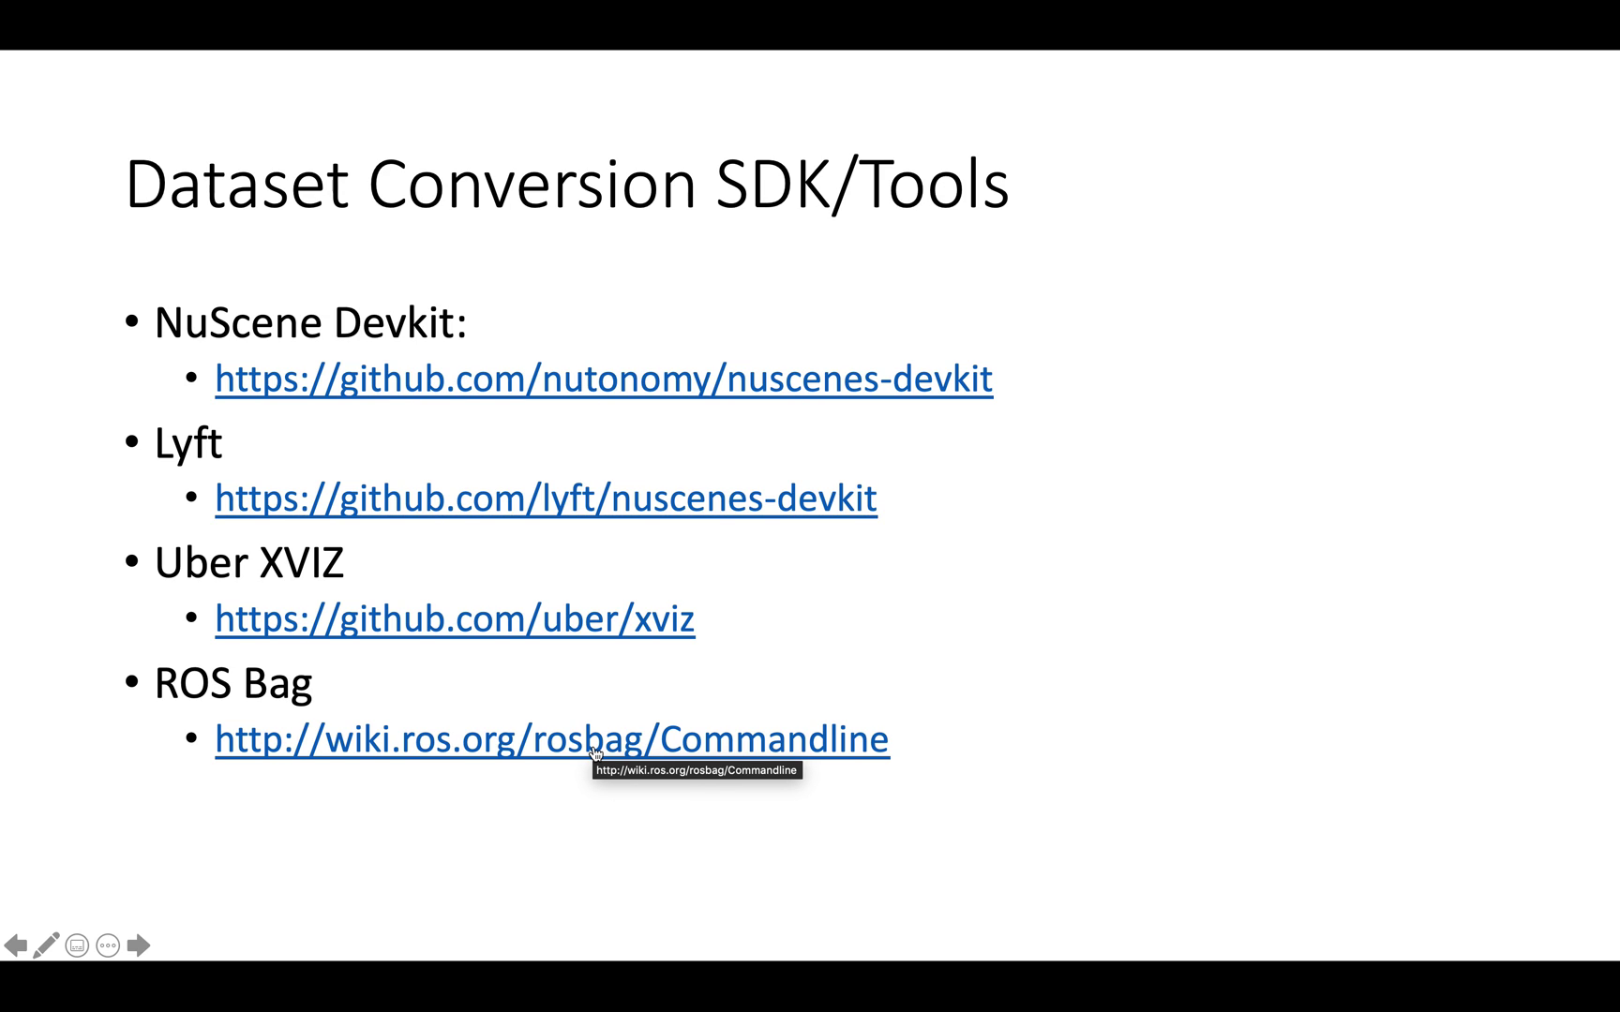
key(Right)
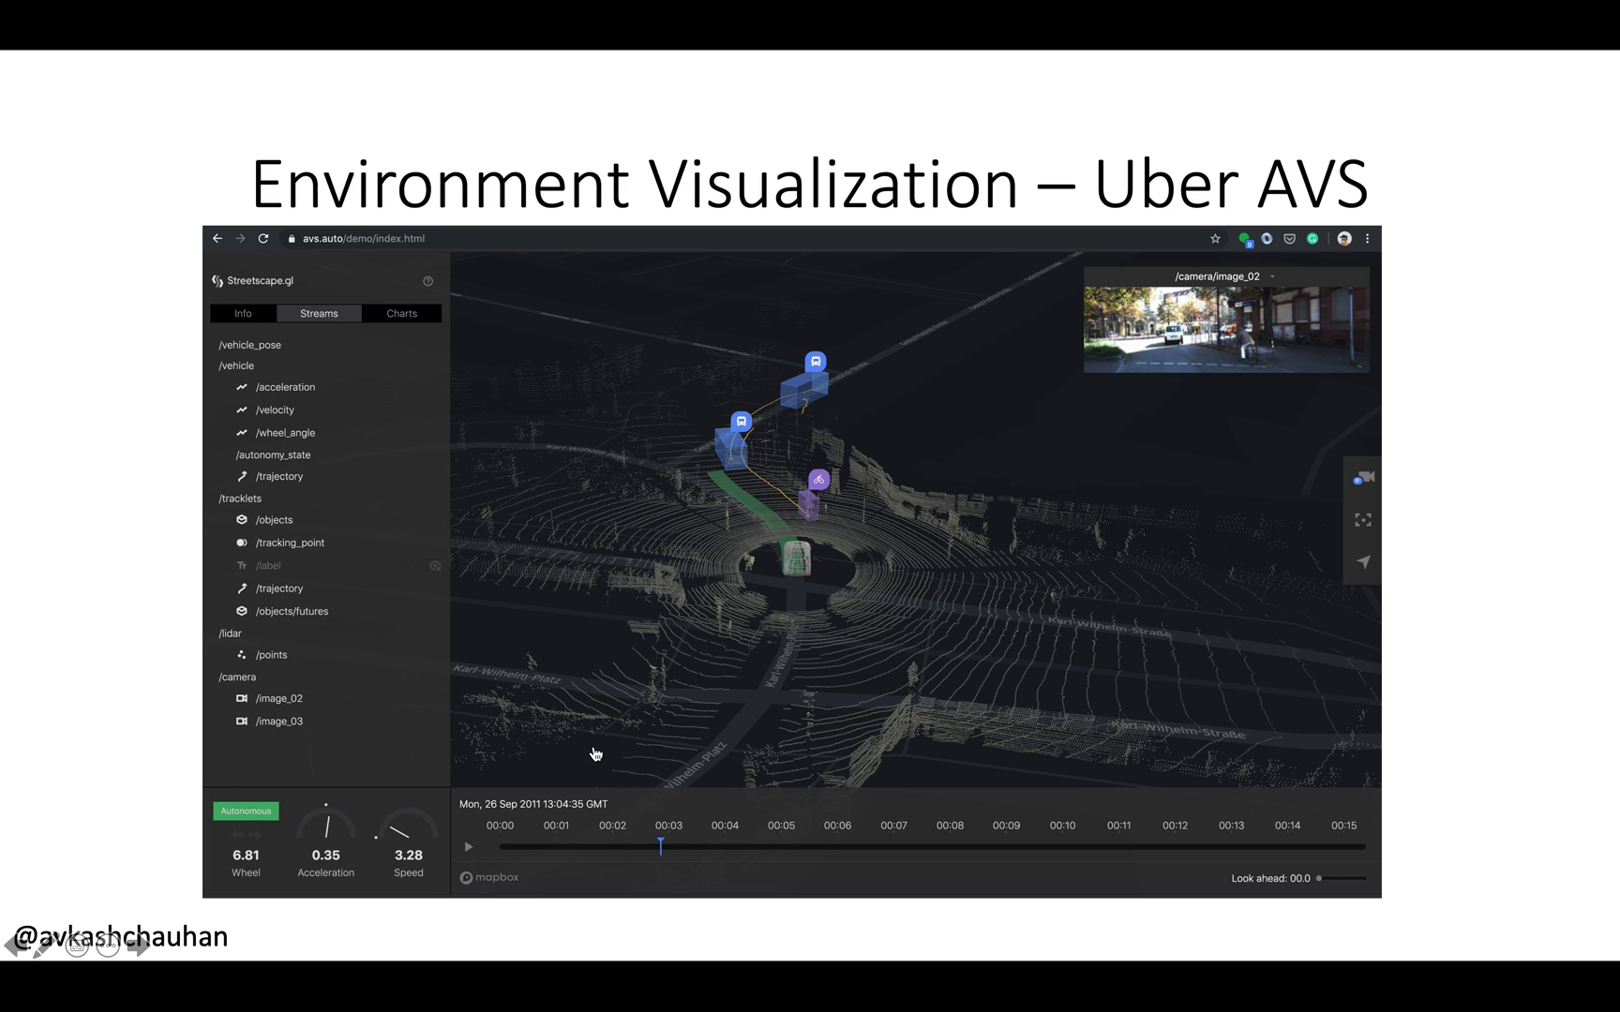
key(Right)
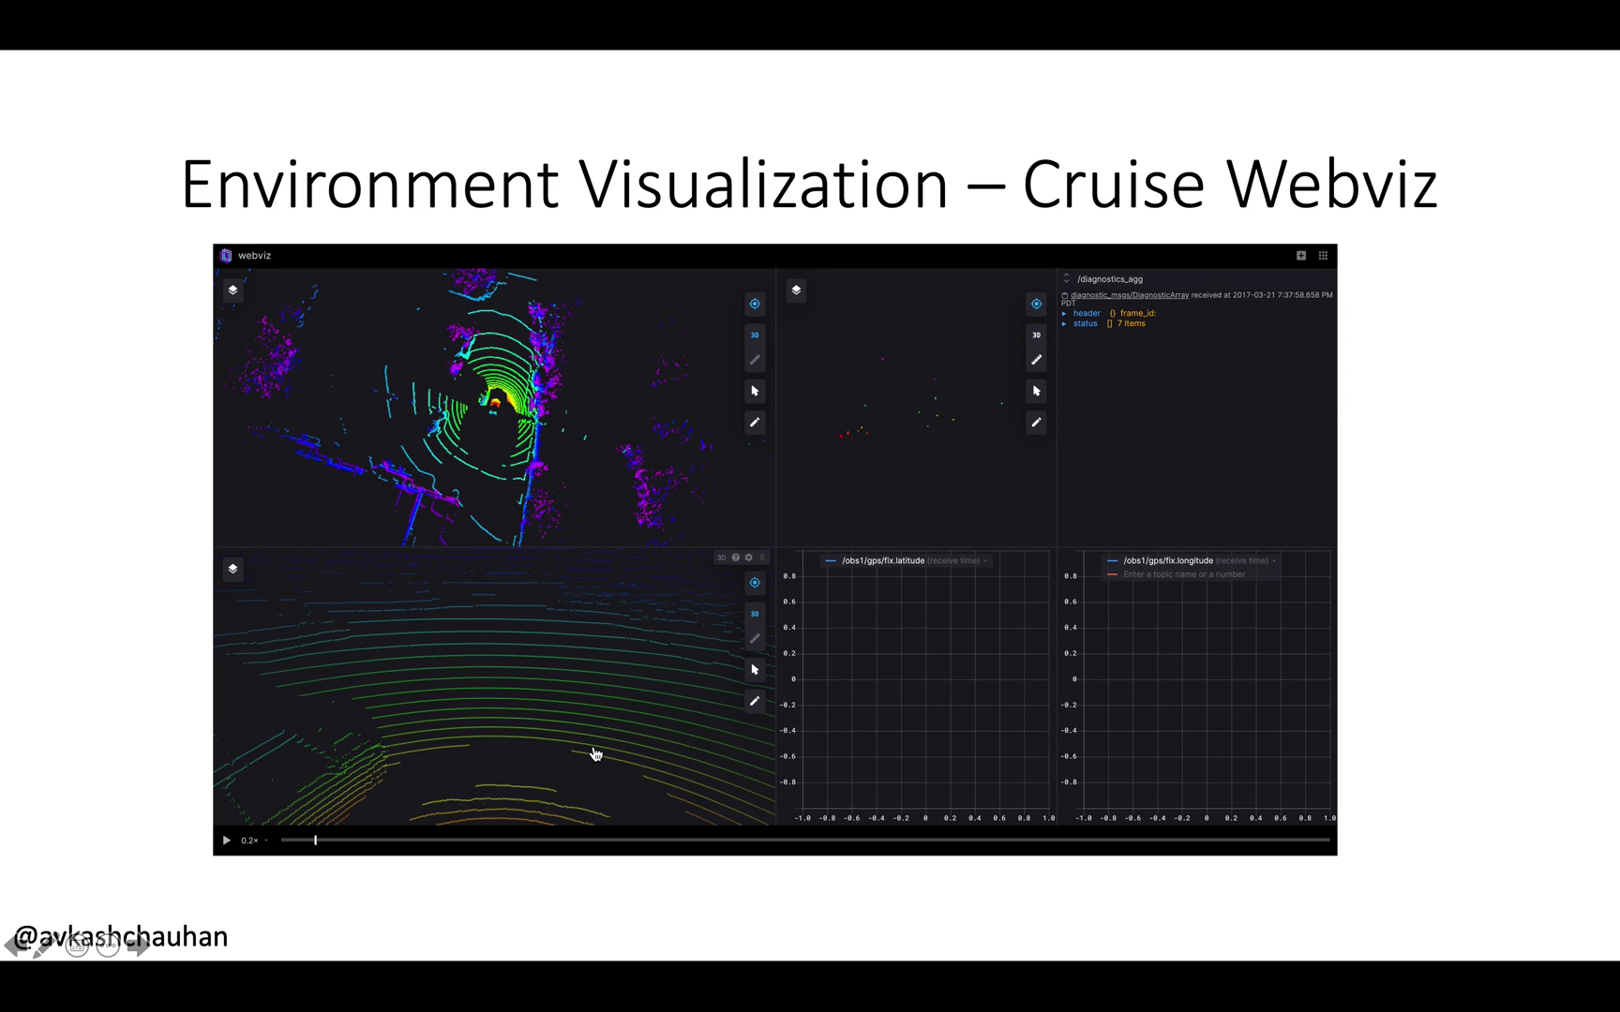
Switch to Chrome, bring up the streetscape.gl demo at avs.auto/demo/index.html and display the log information.
key(super+Tab)
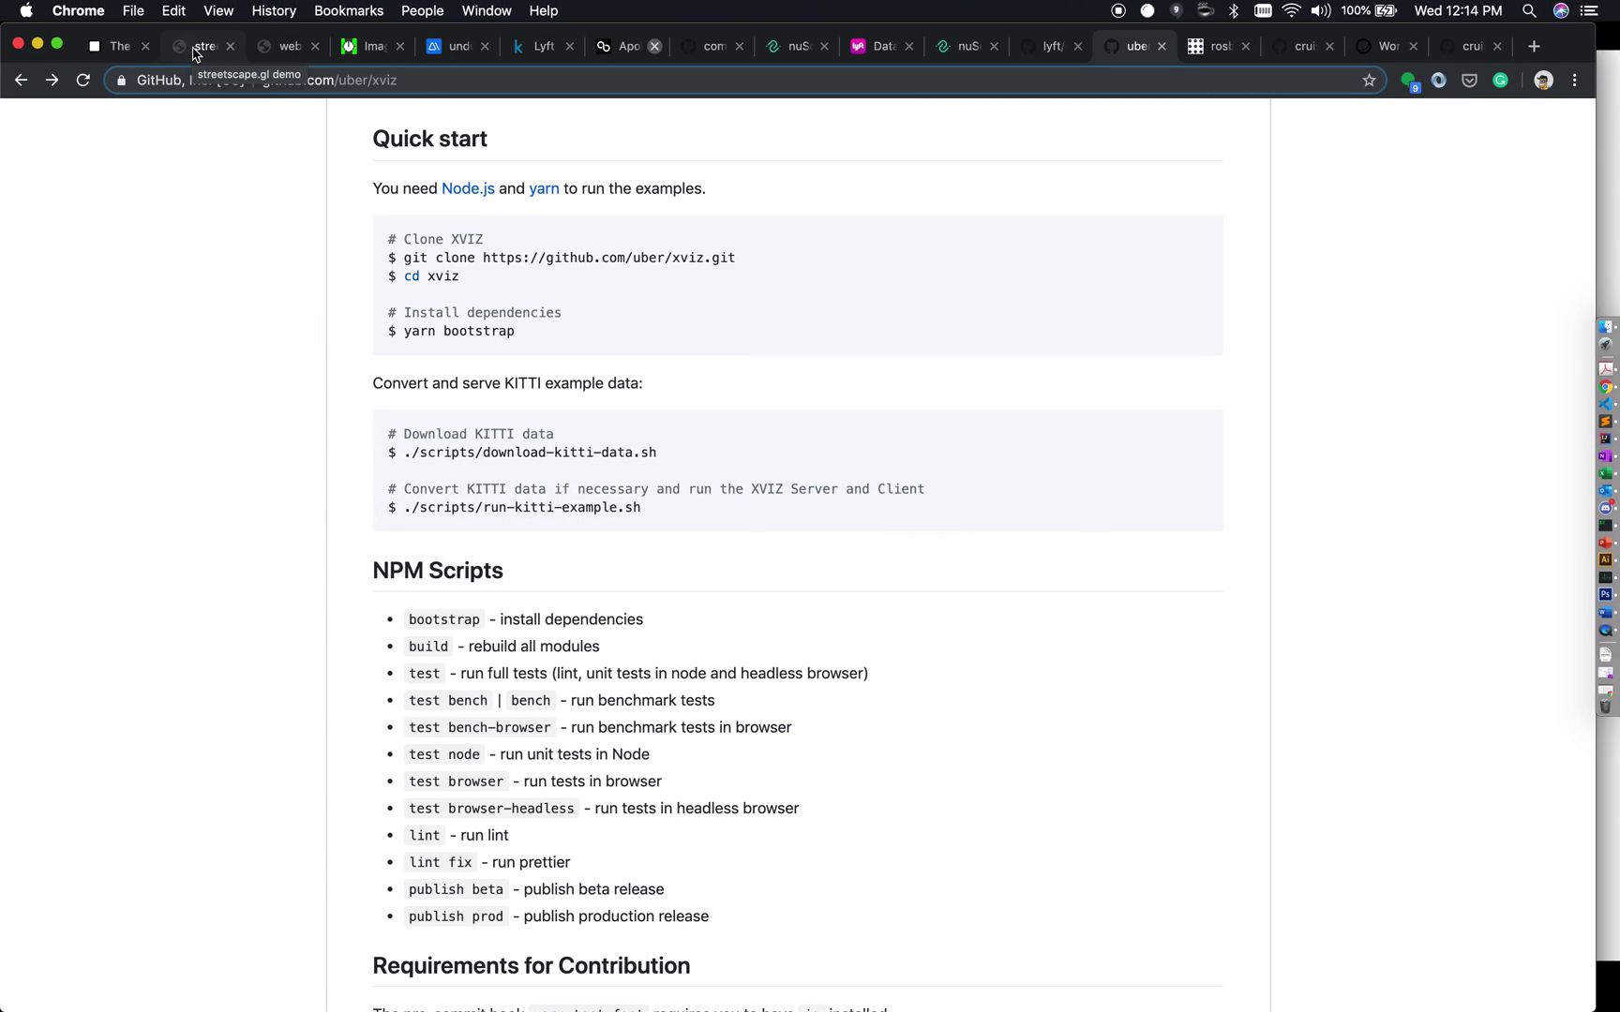
click(196, 55)
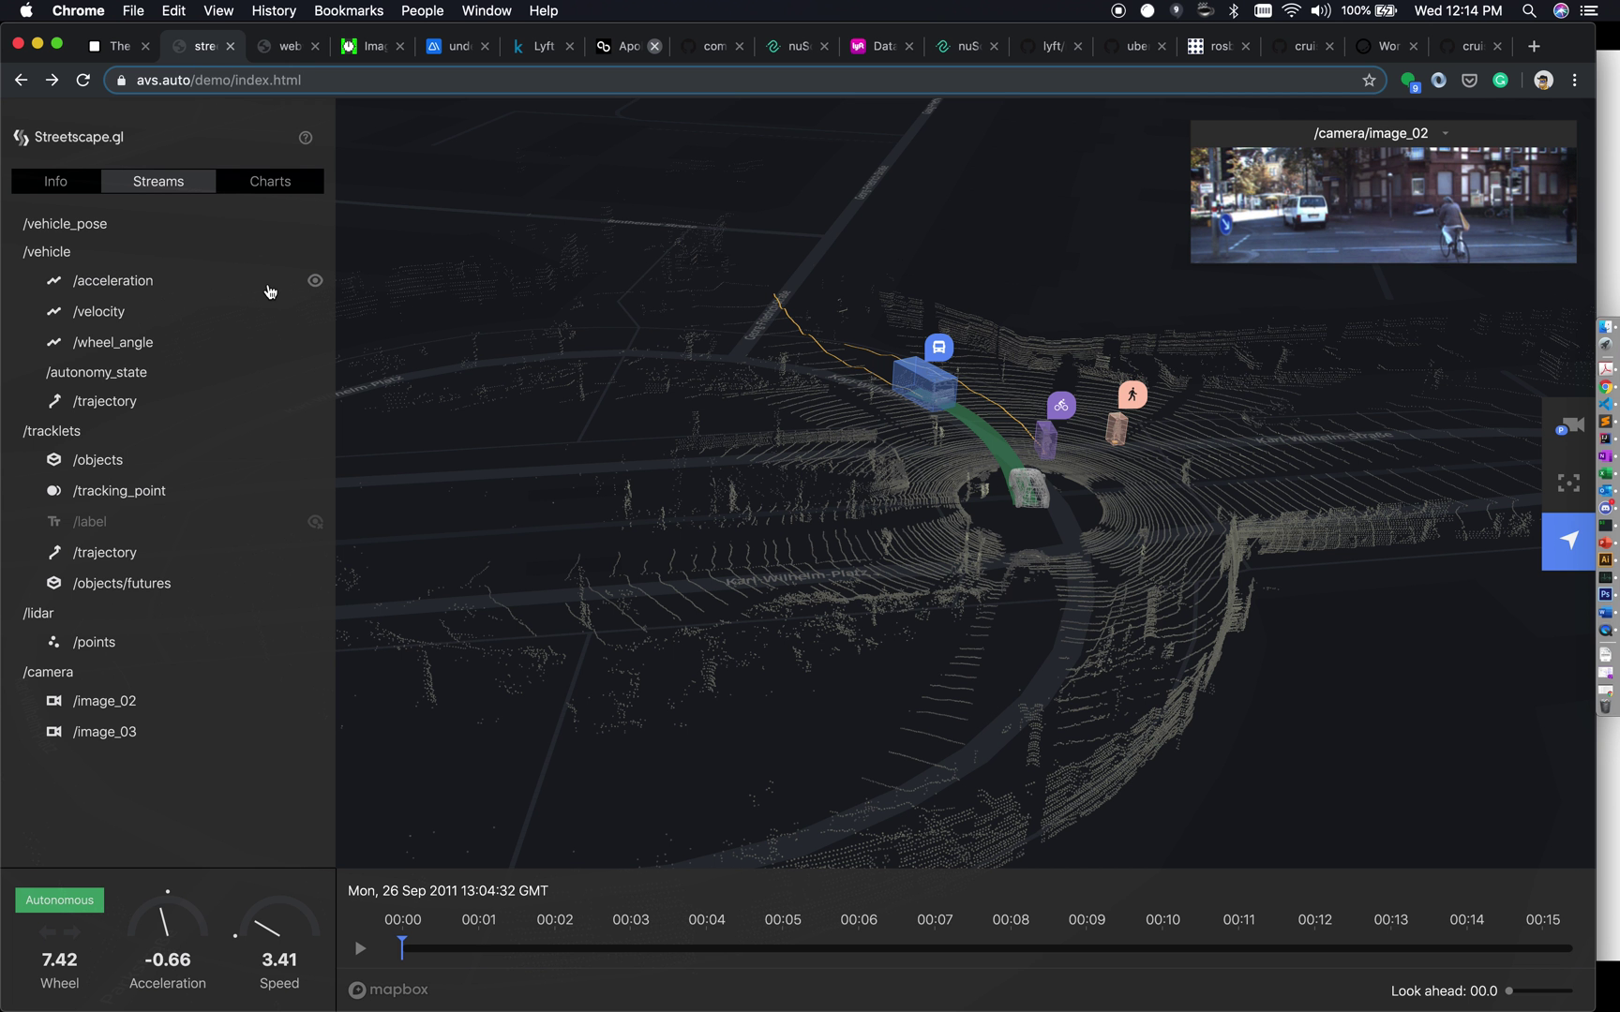
click(206, 81)
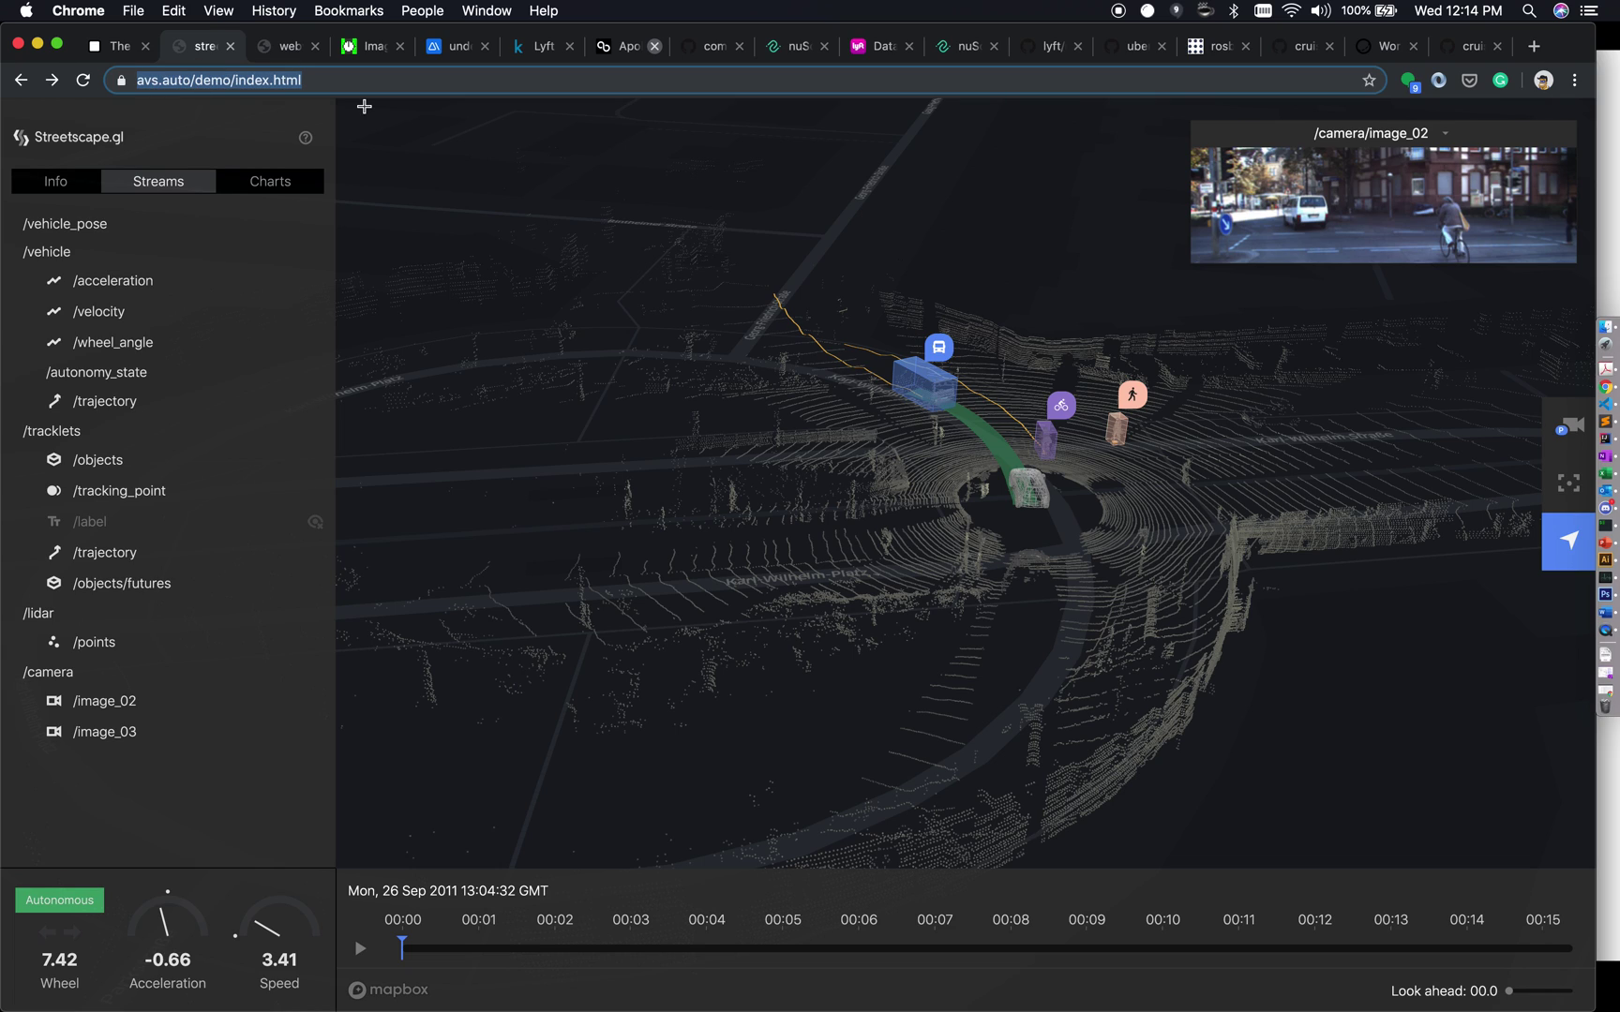
click(56, 181)
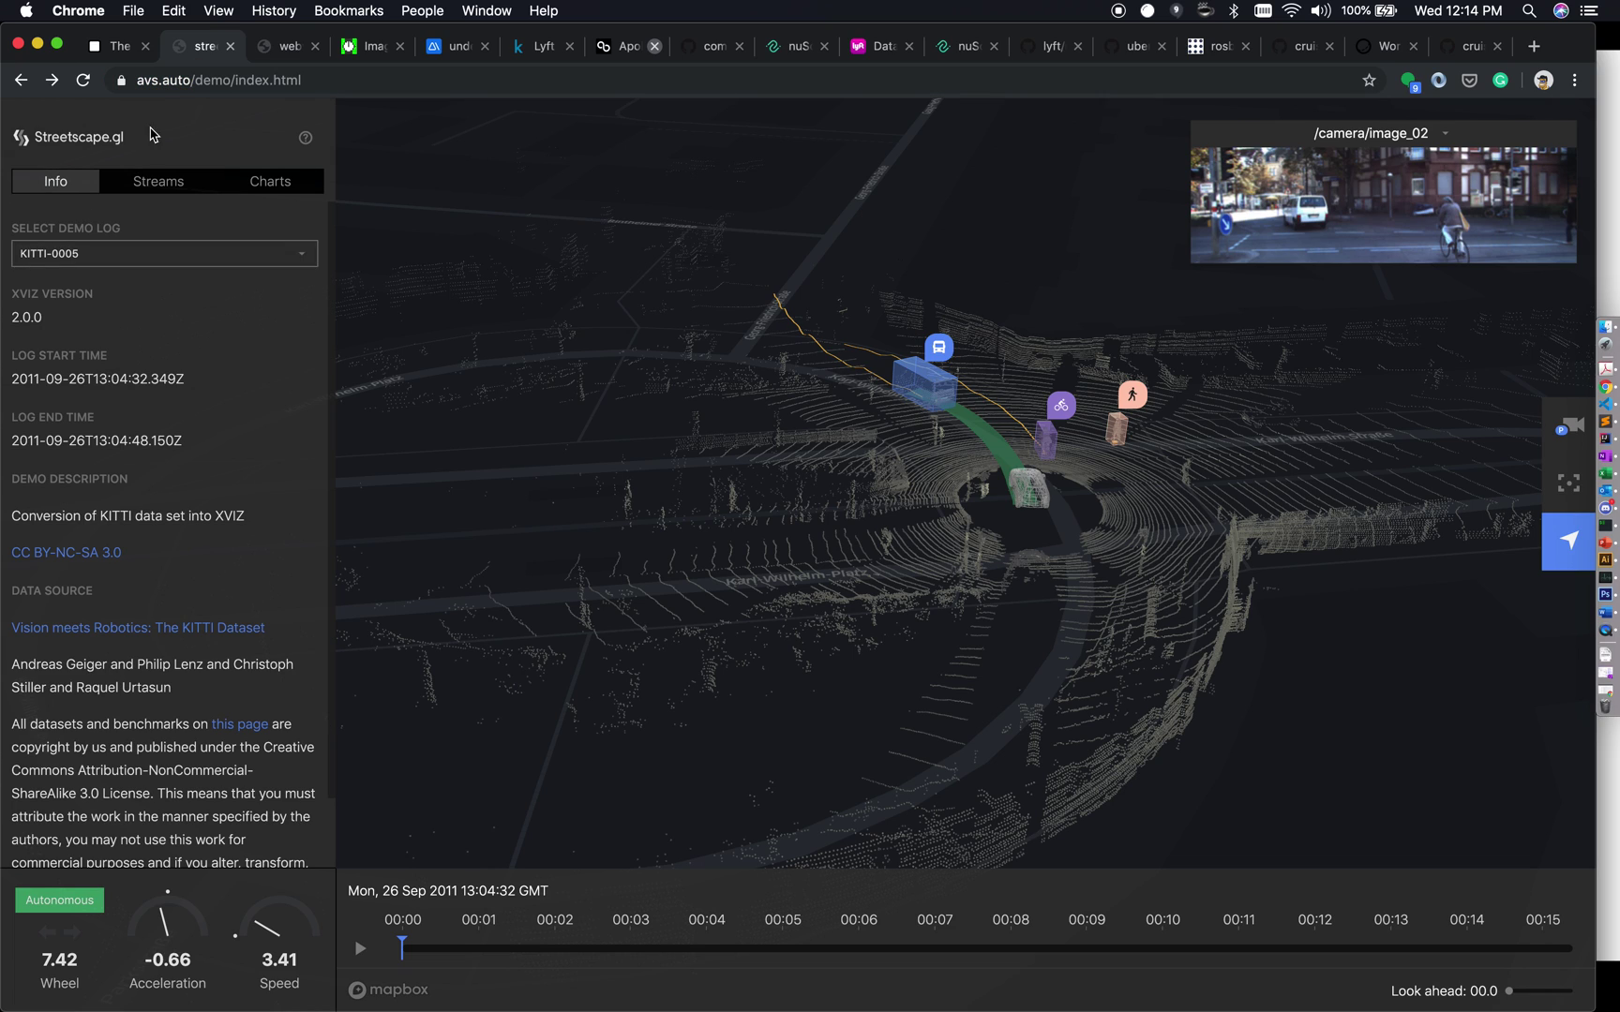
Load the nuTonomy-0006 demo log in place of the KITTI log.
click(99, 255)
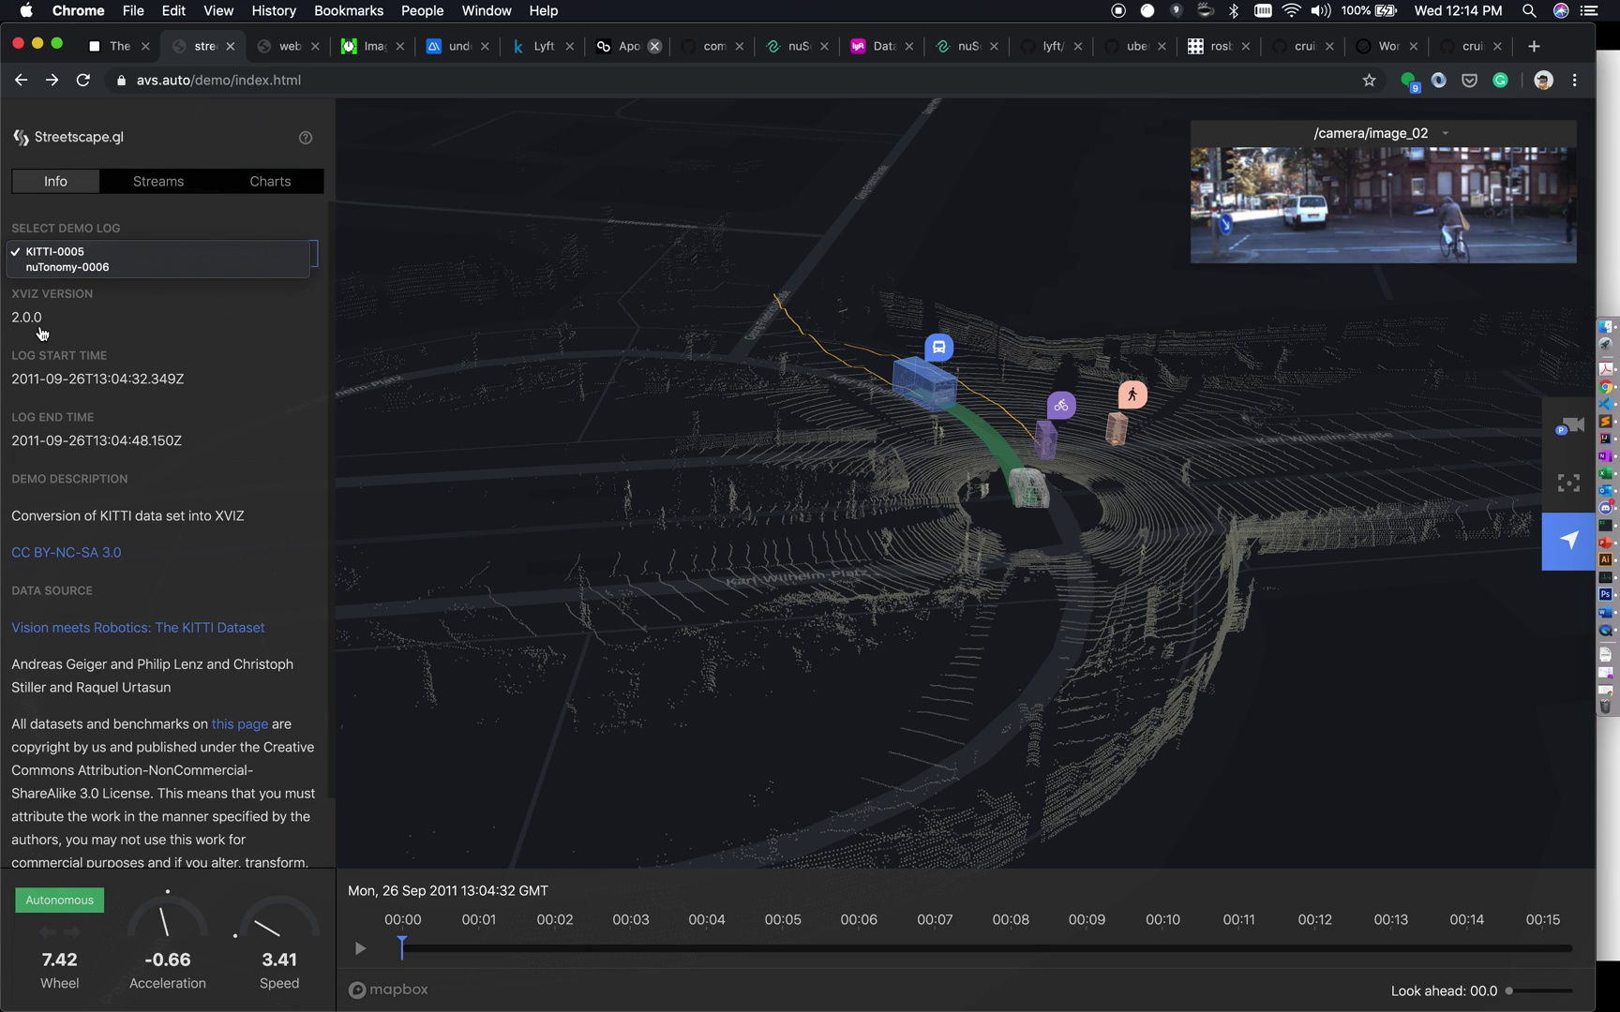
click(80, 301)
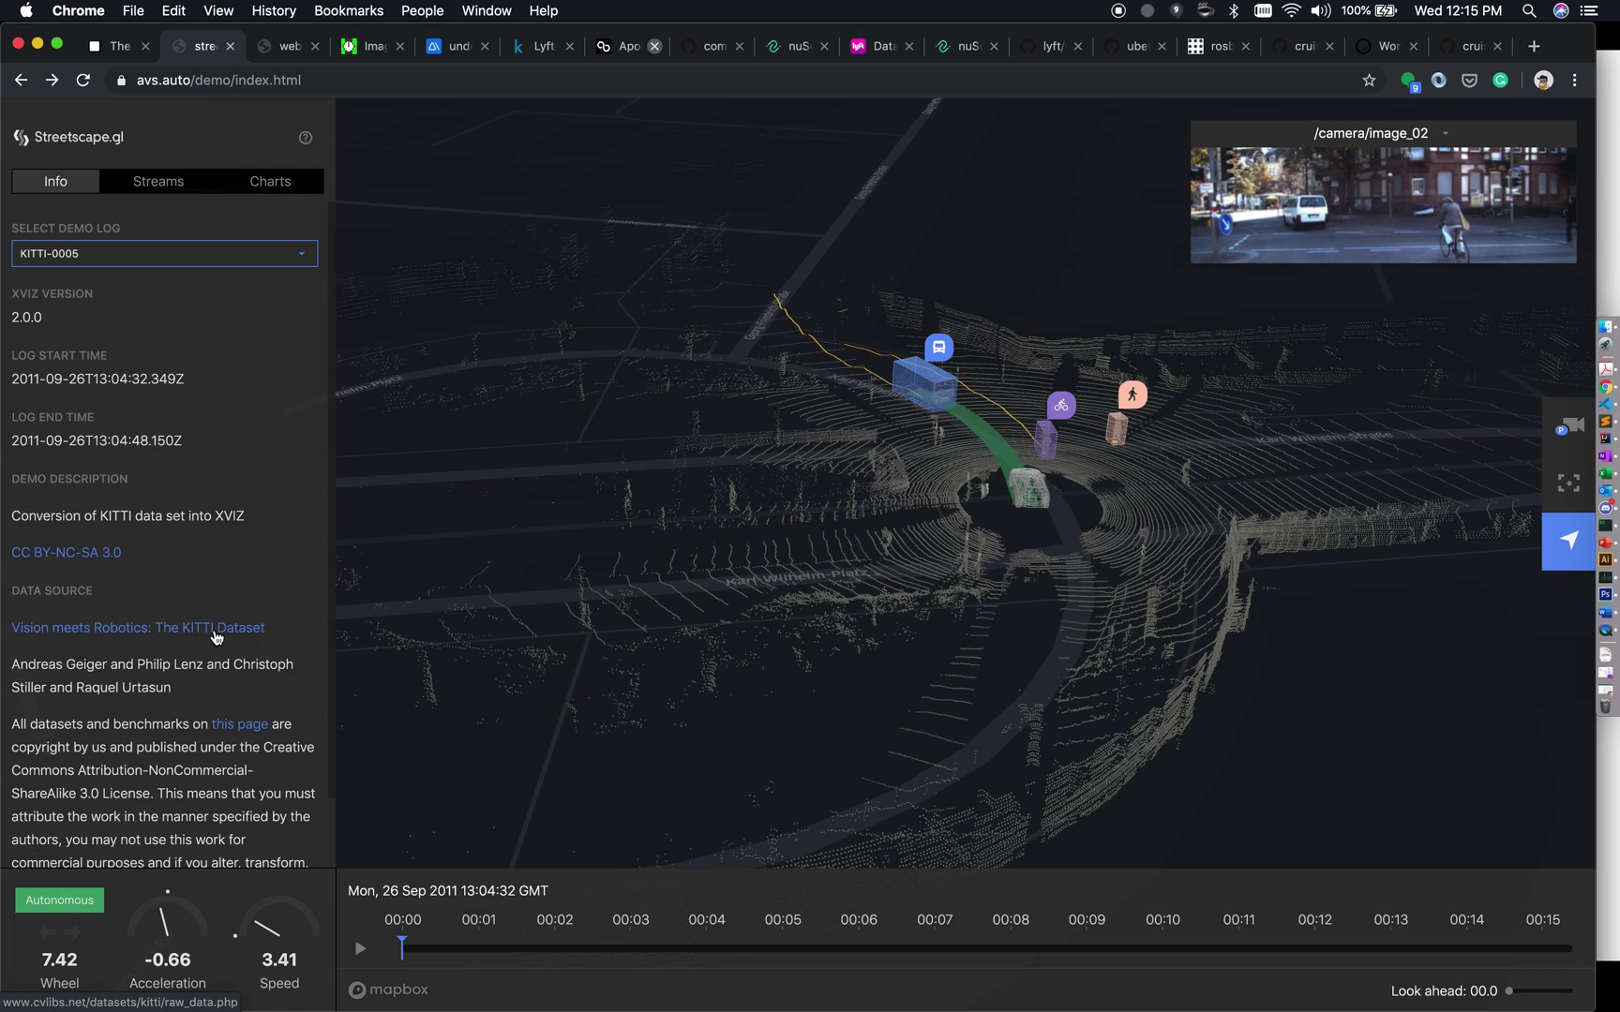
click(142, 257)
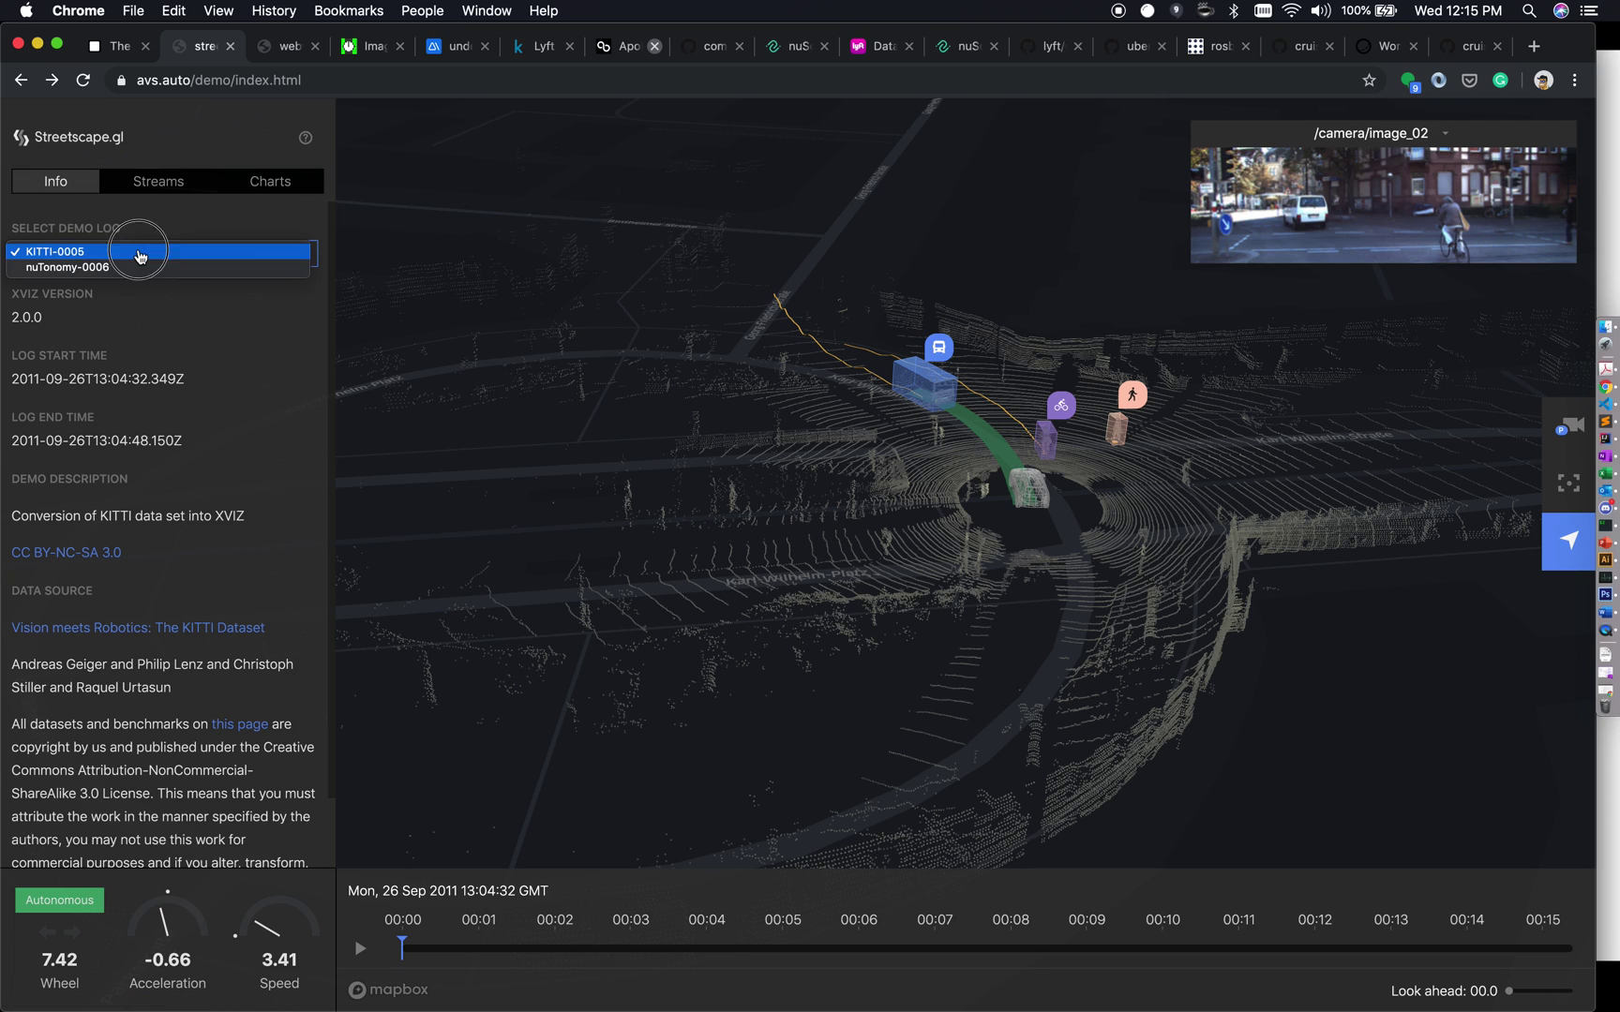
click(123, 284)
click(126, 267)
click(124, 266)
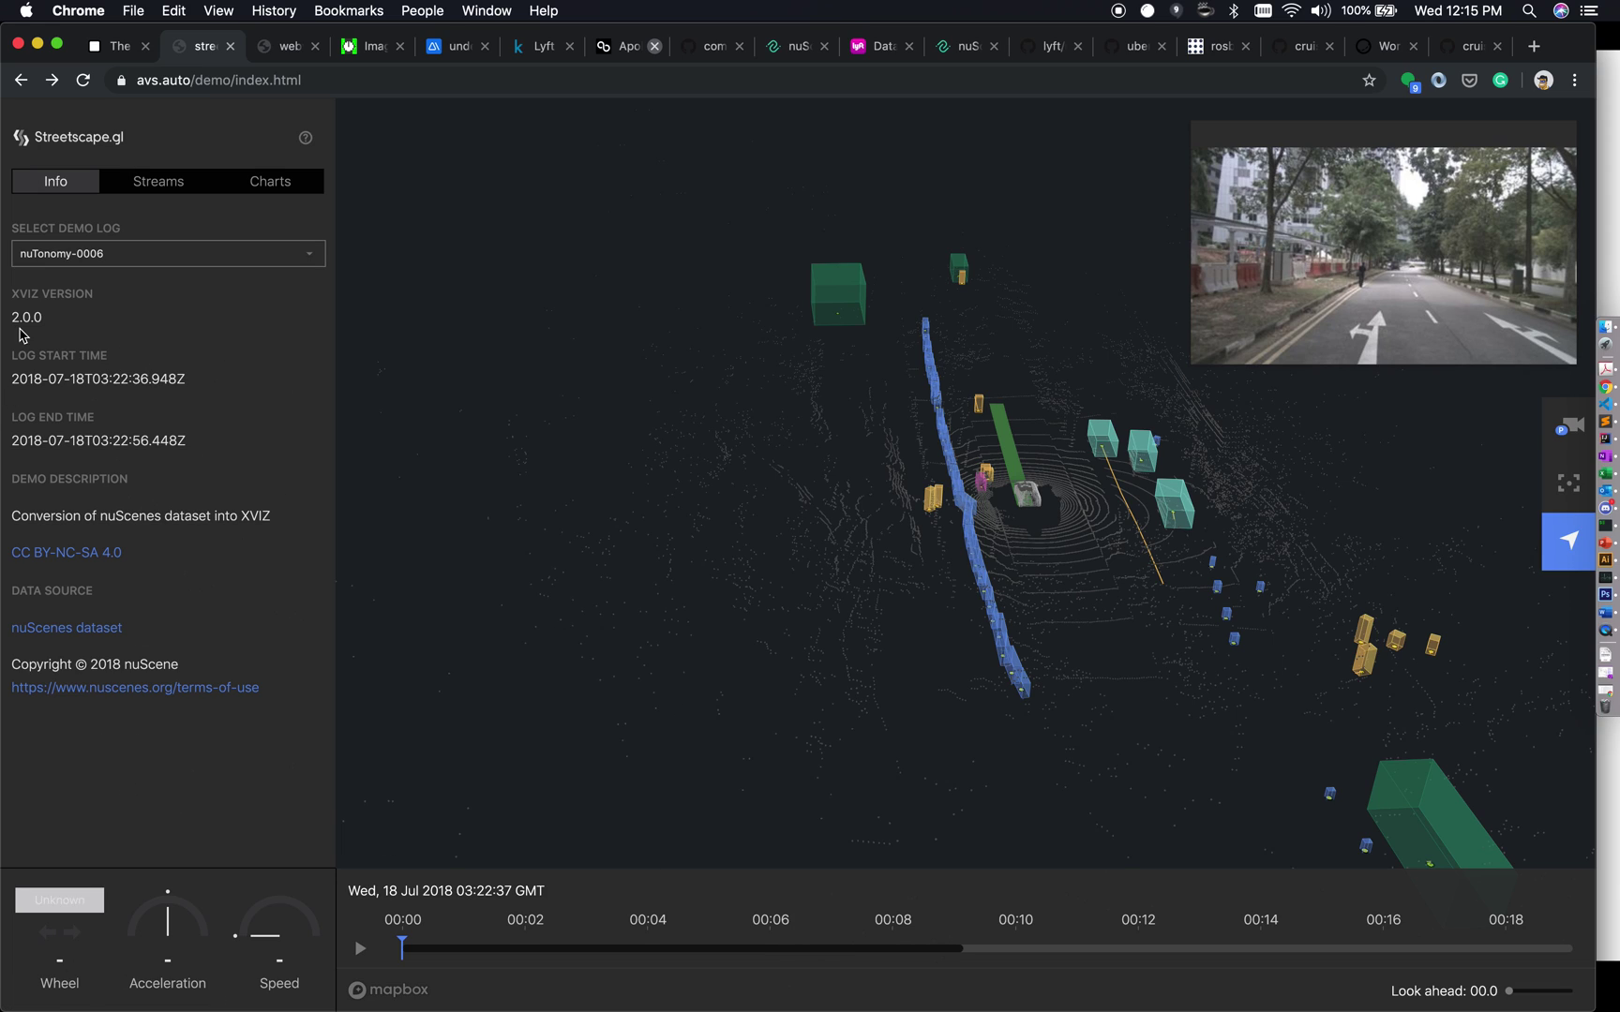
Set the demo log back to KITTI-0005 and show its list of data streams.
click(78, 252)
click(79, 237)
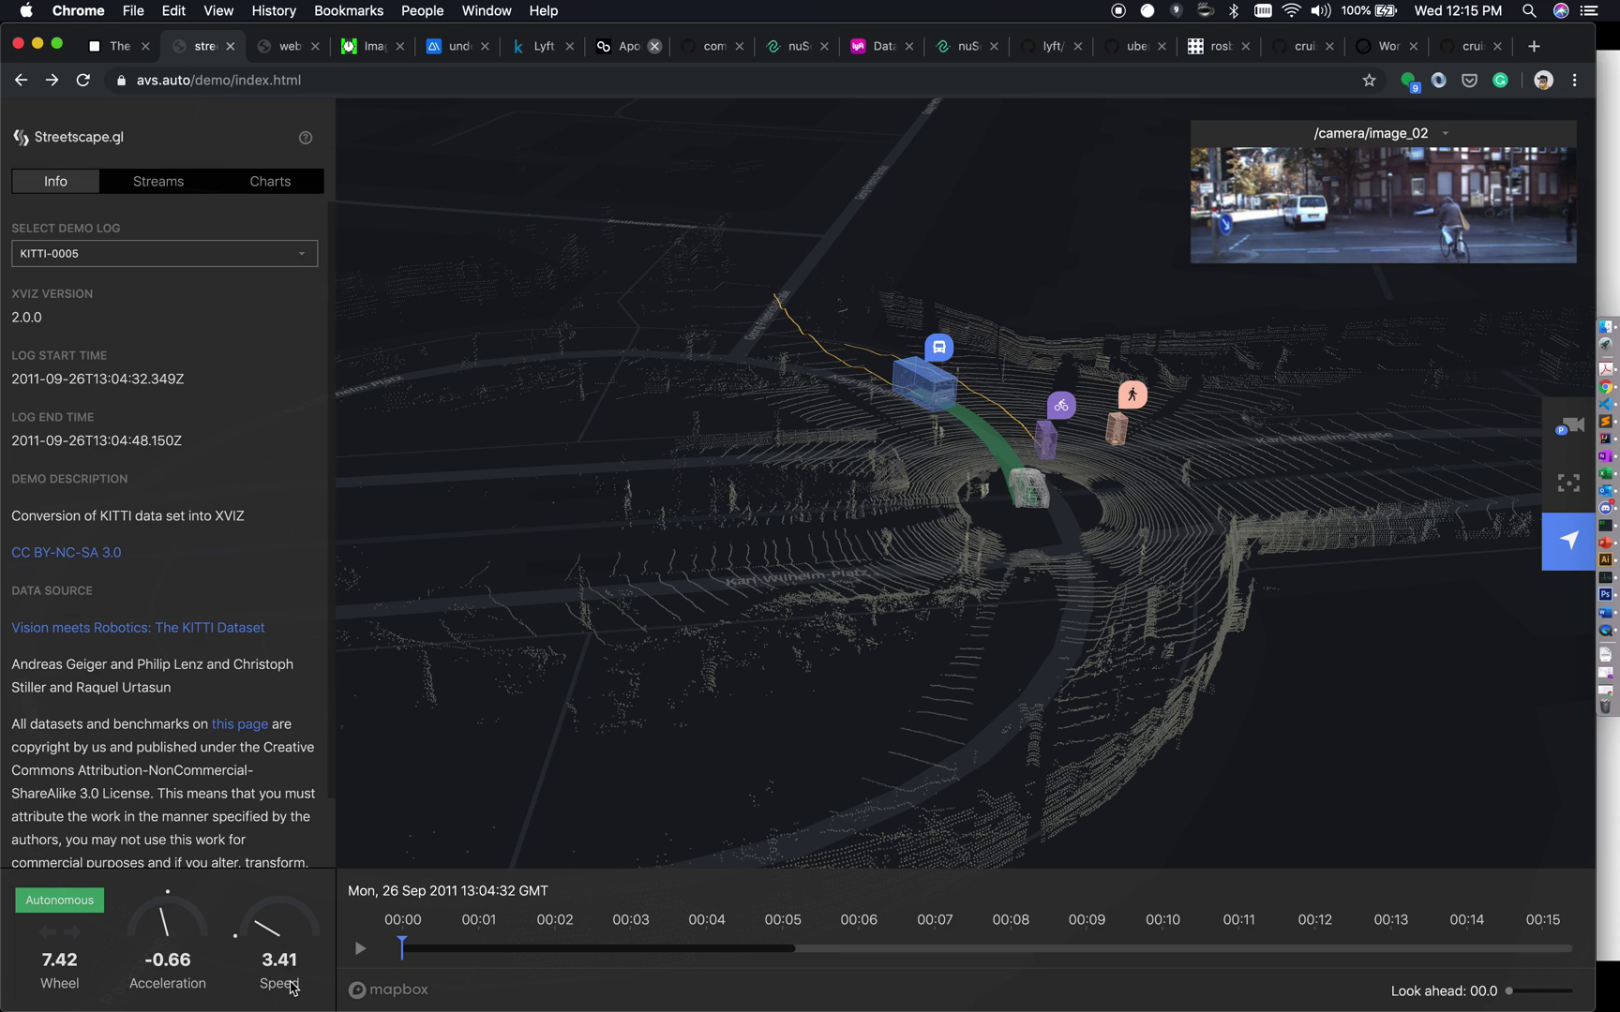
click(153, 192)
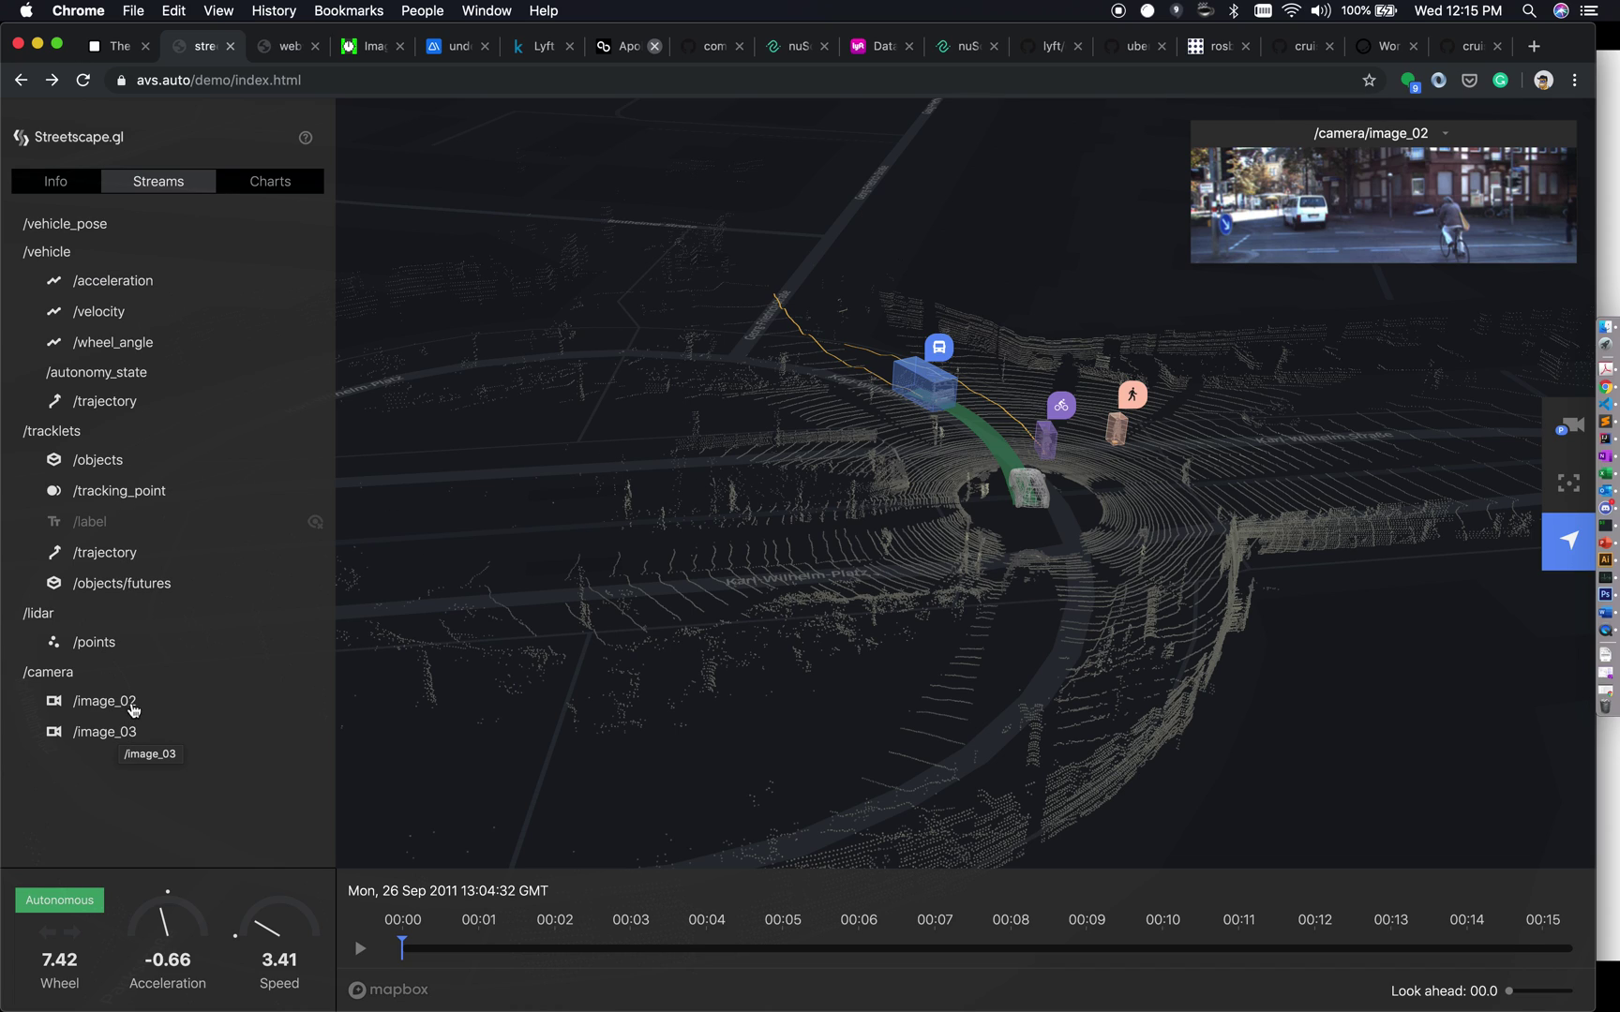
Check the available camera feeds, keep /camera/image_02, and start playback of the KITTI log.
click(1455, 140)
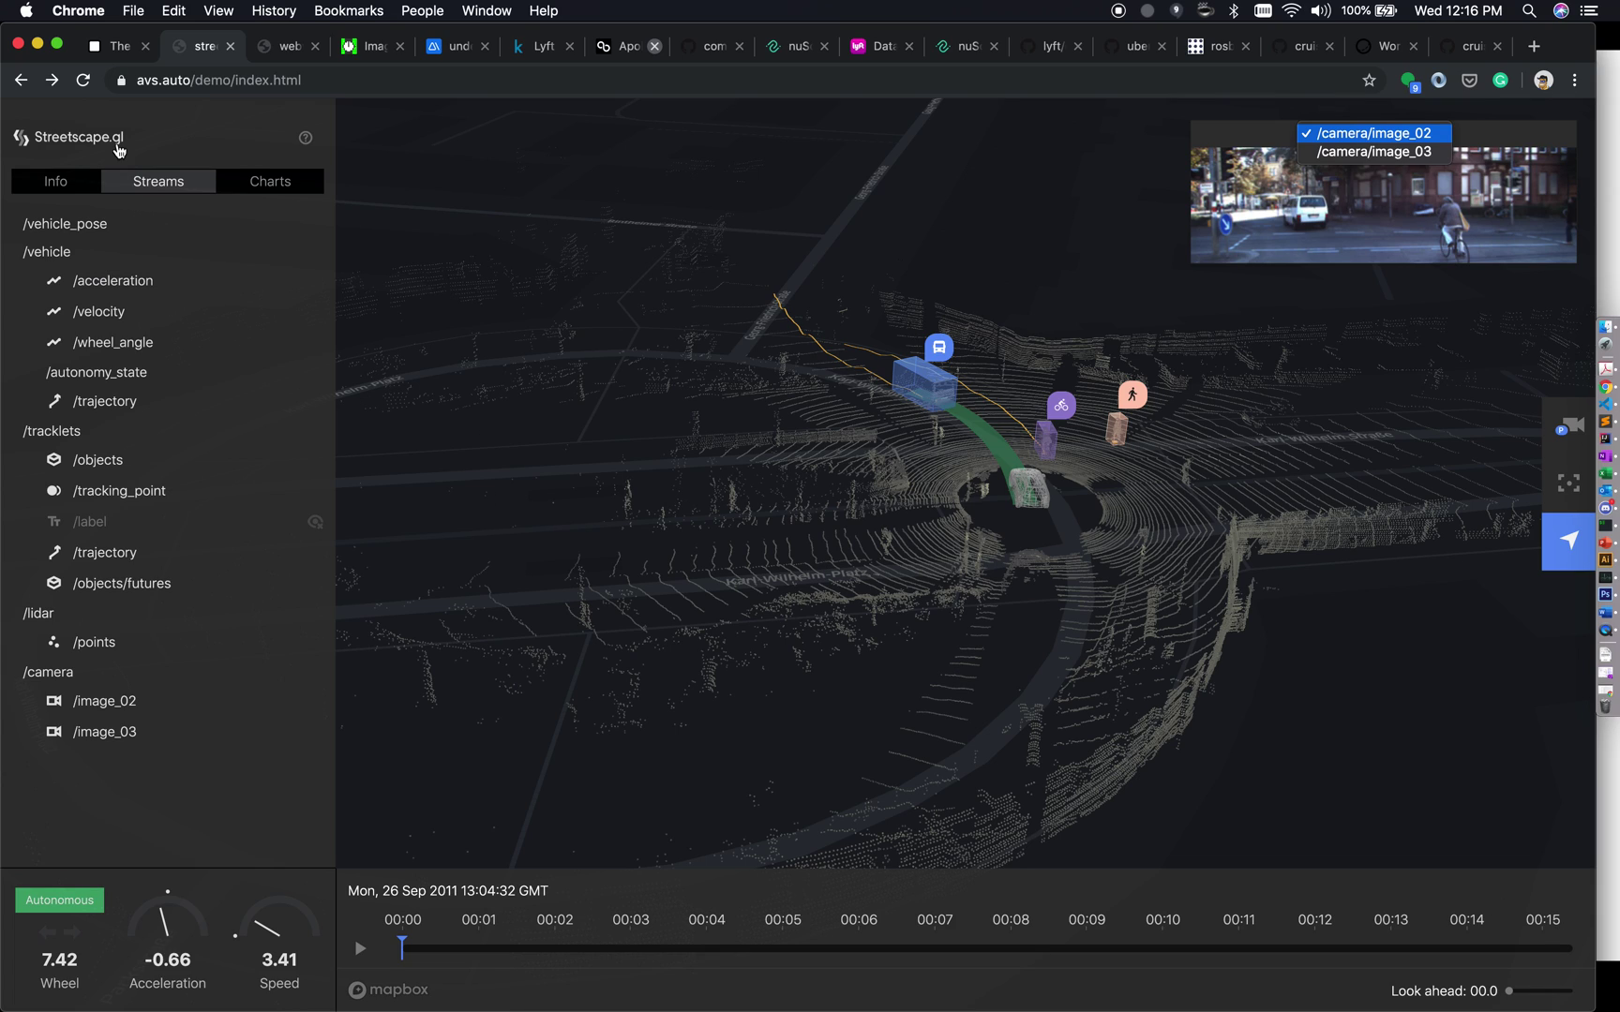
click(271, 191)
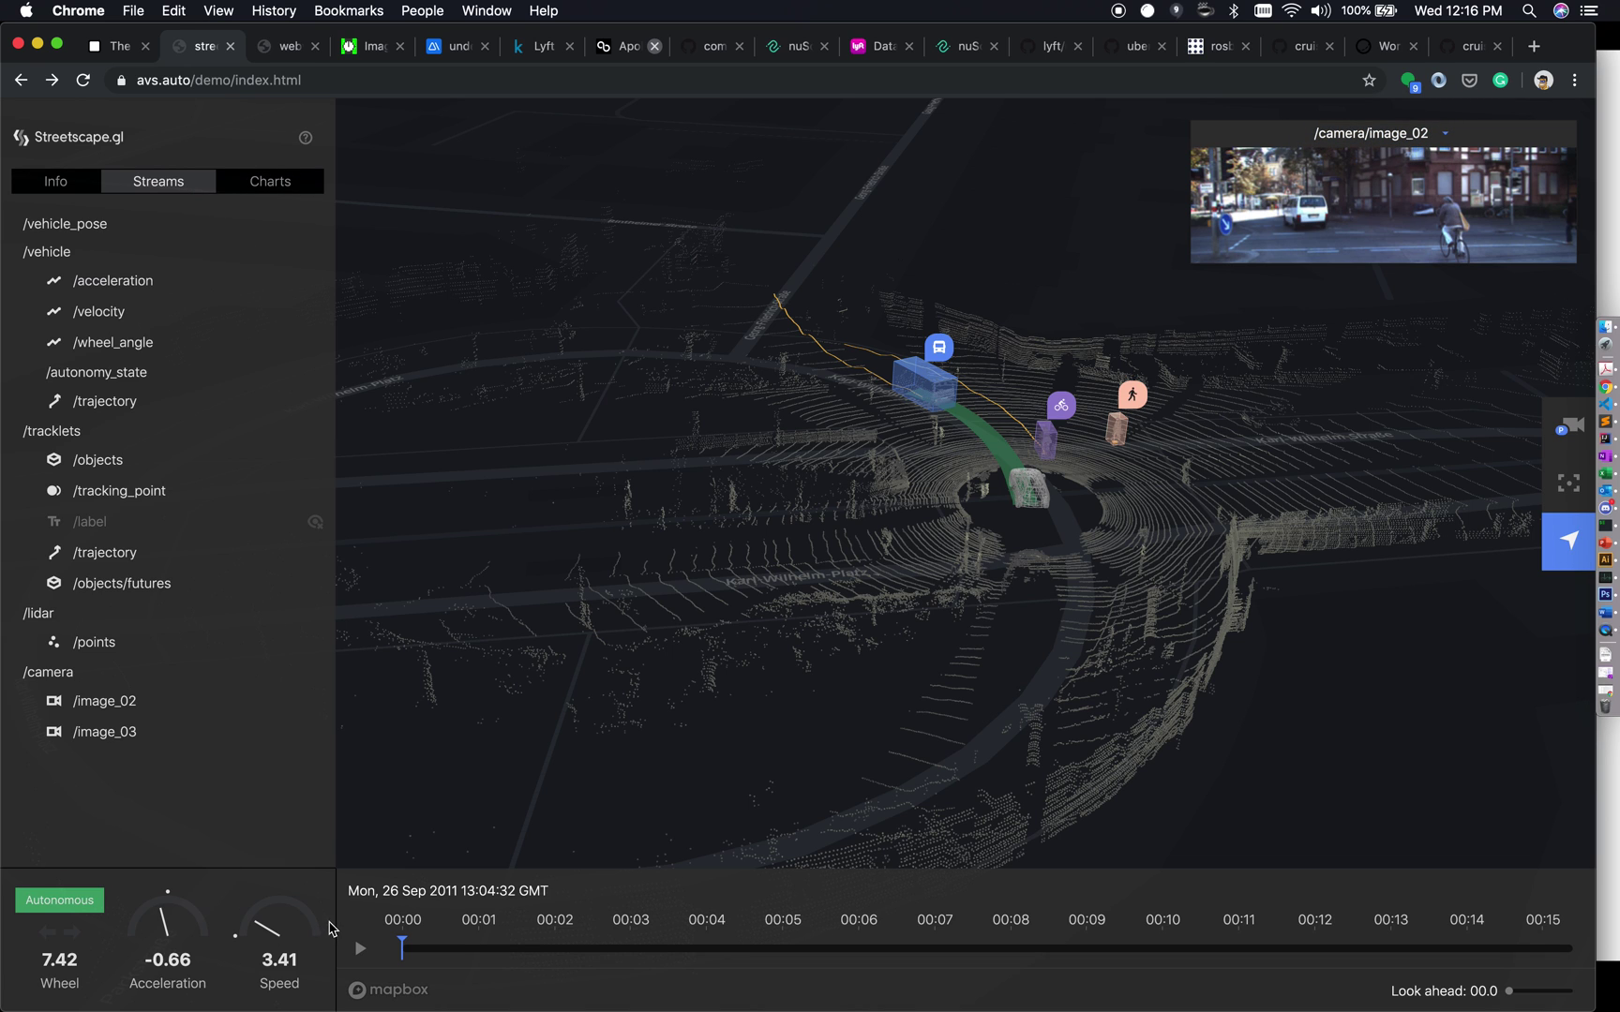
click(361, 953)
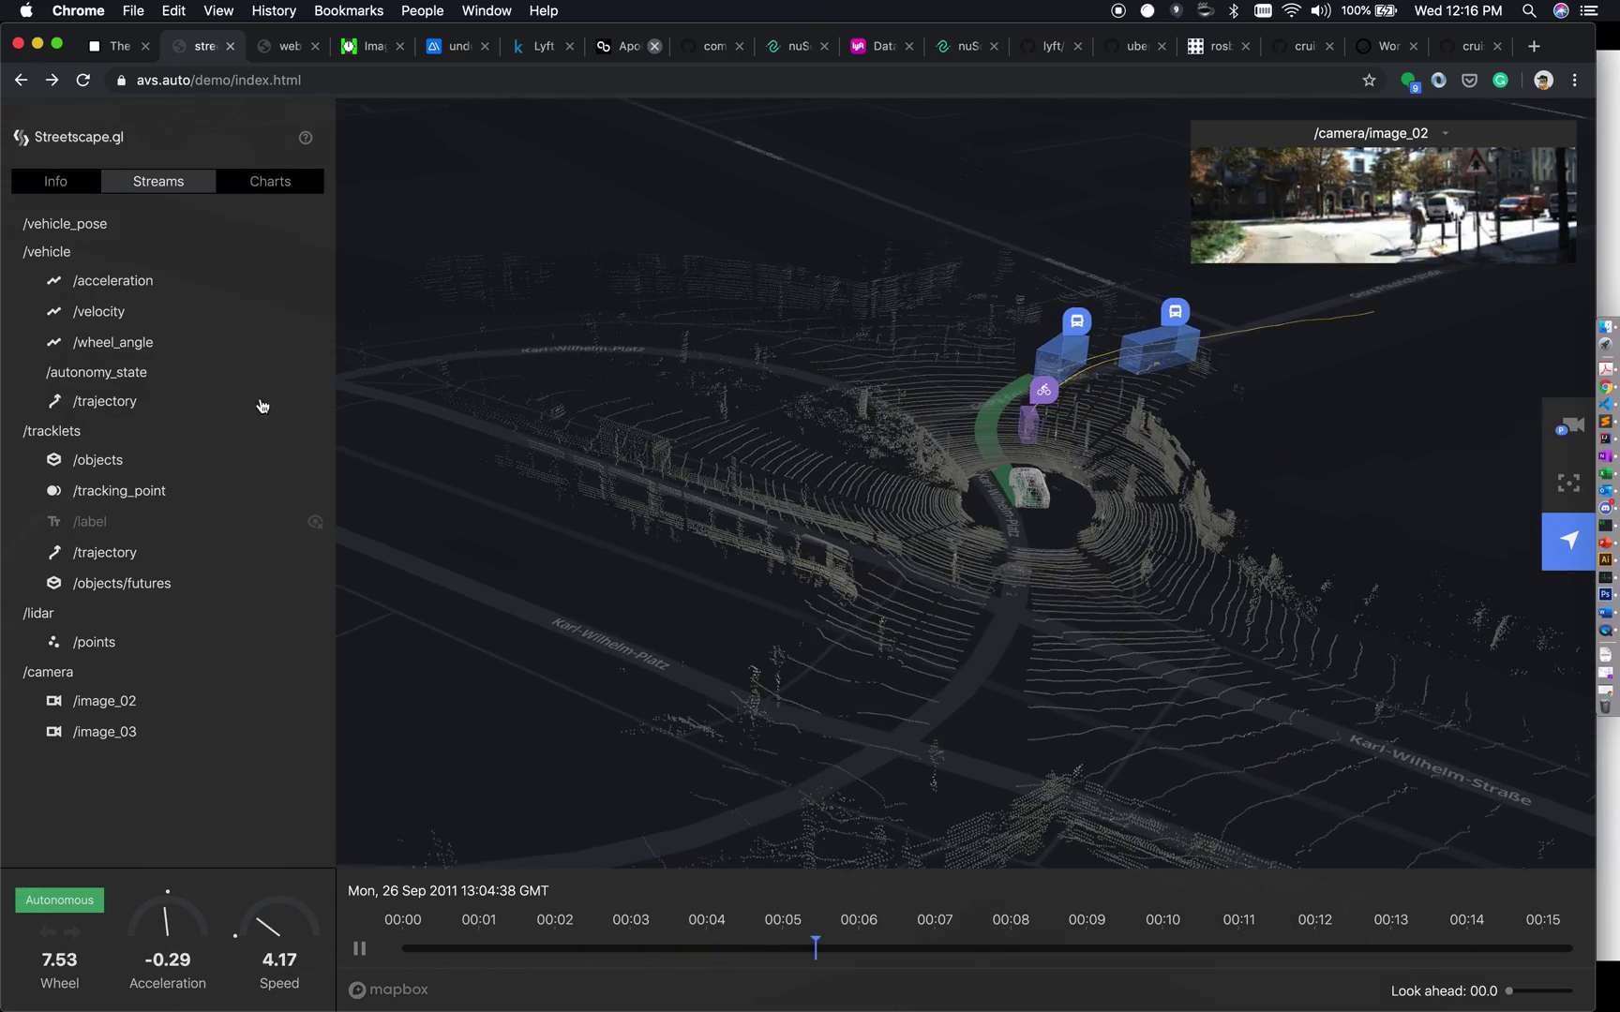
Hide the whole /vehicle stream group during playback and show it again.
click(54, 253)
click(57, 254)
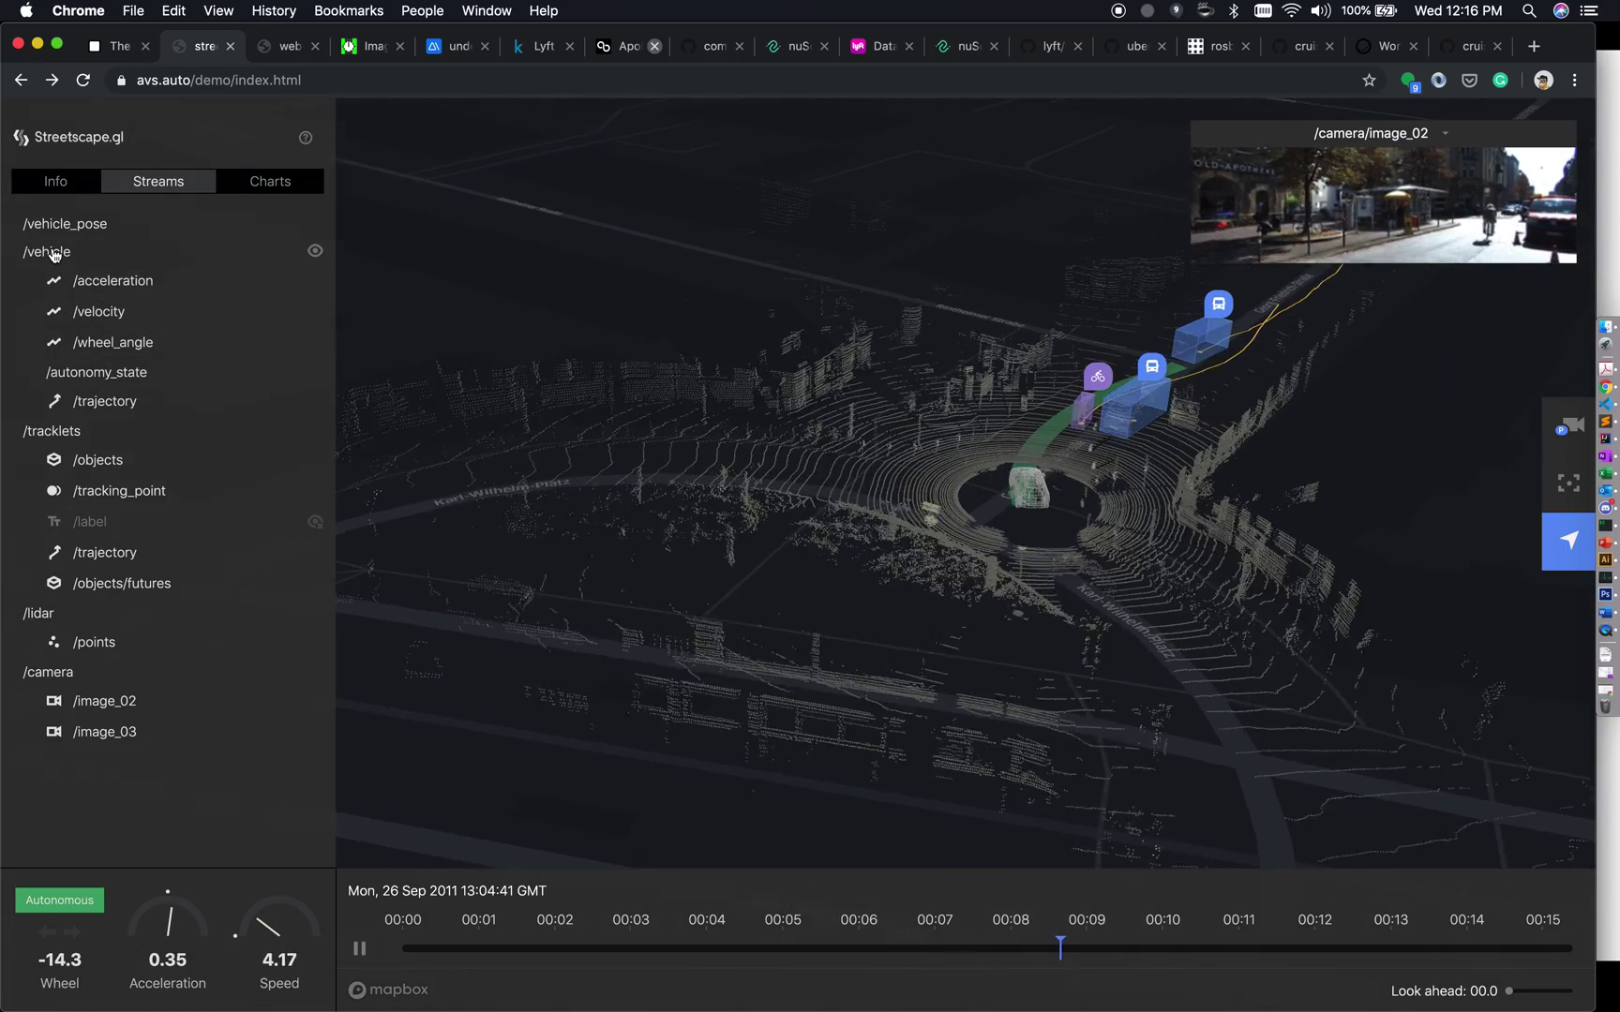
click(58, 255)
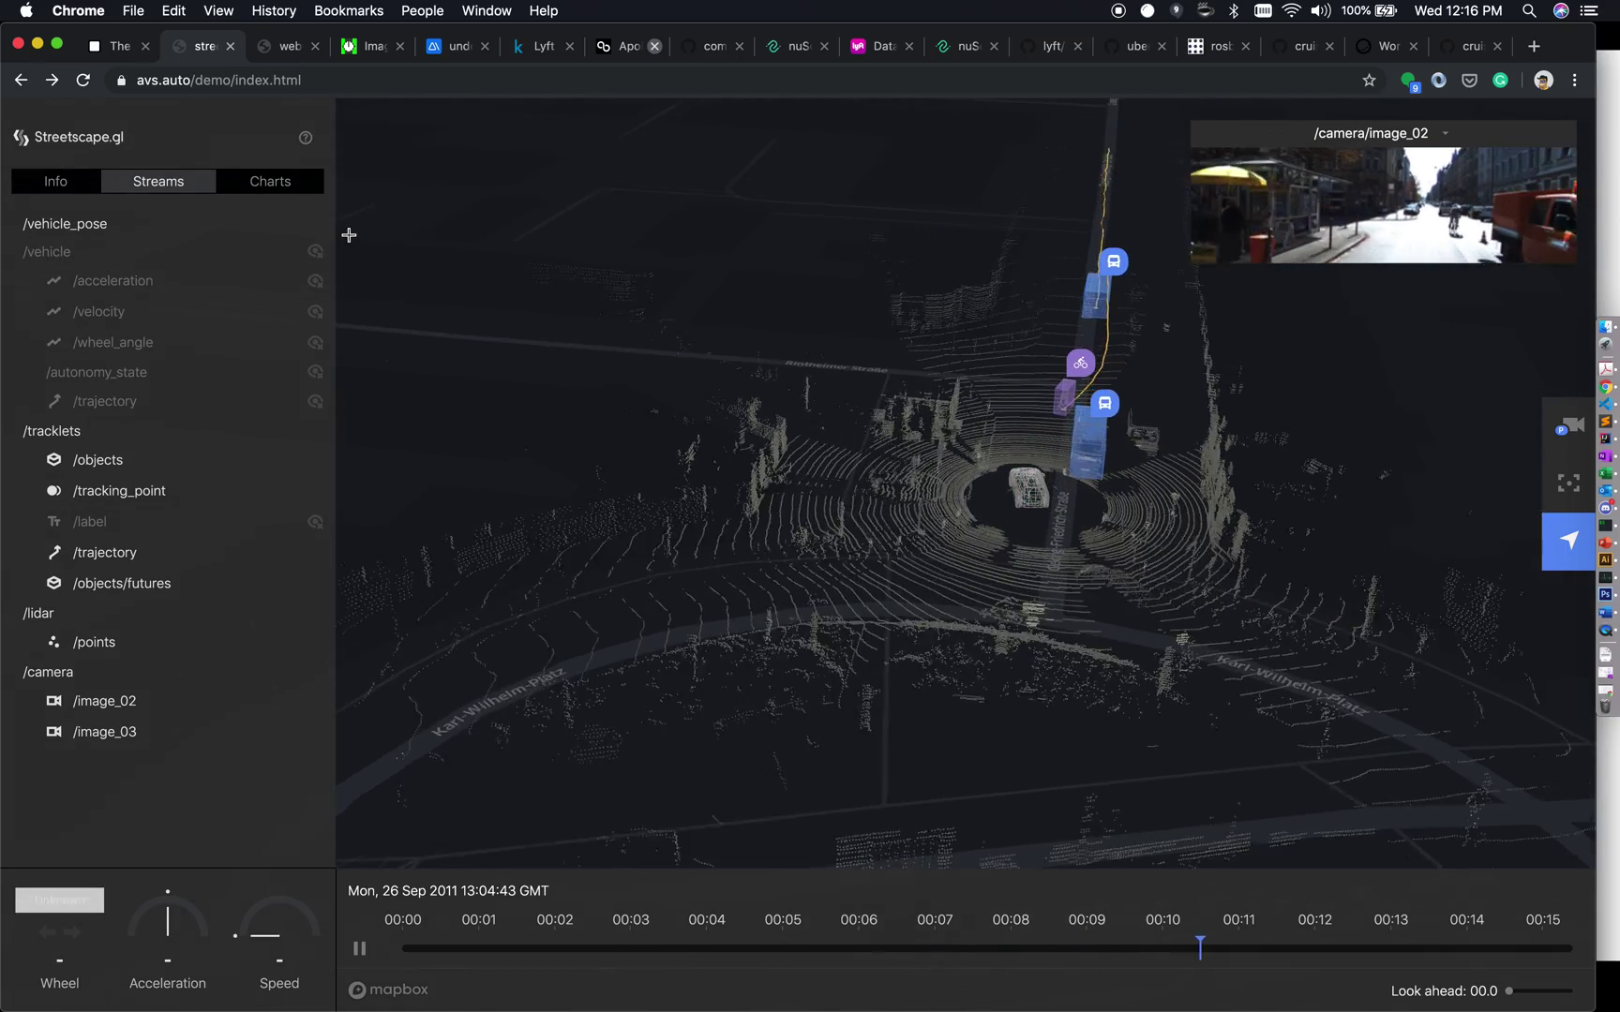
click(56, 255)
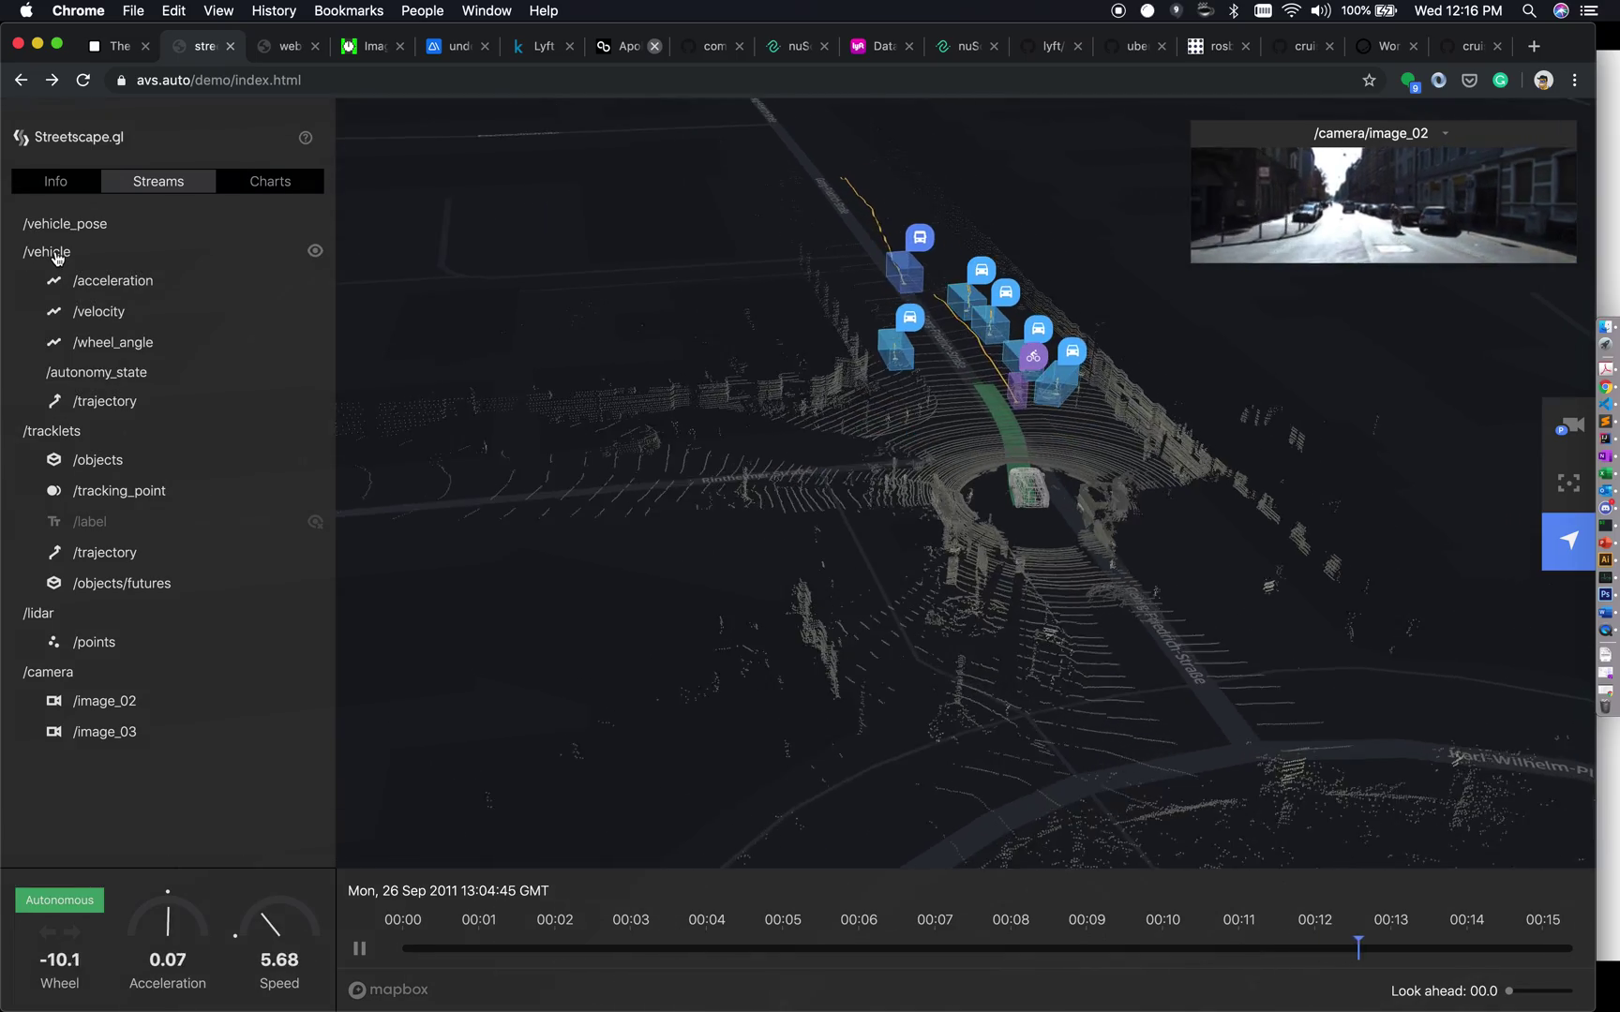
Turn the individual /vehicle streams /acceleration, /velocity, /wheel_angle and /trajectory off and back on one at a time.
click(131, 292)
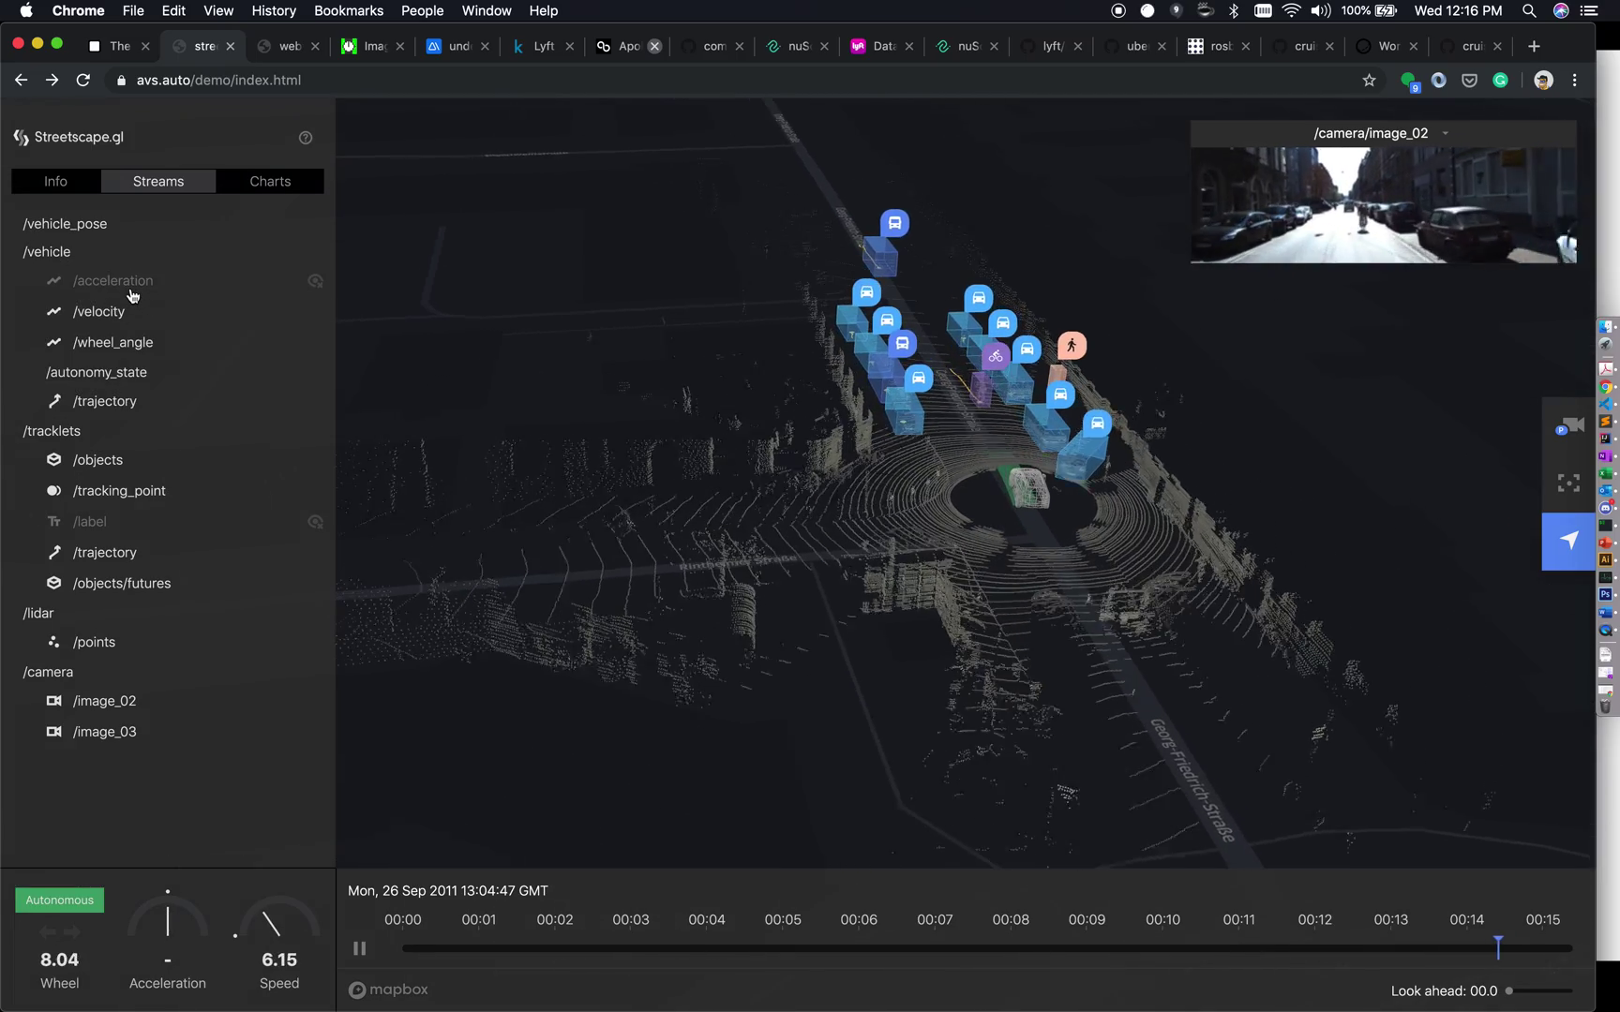
click(131, 281)
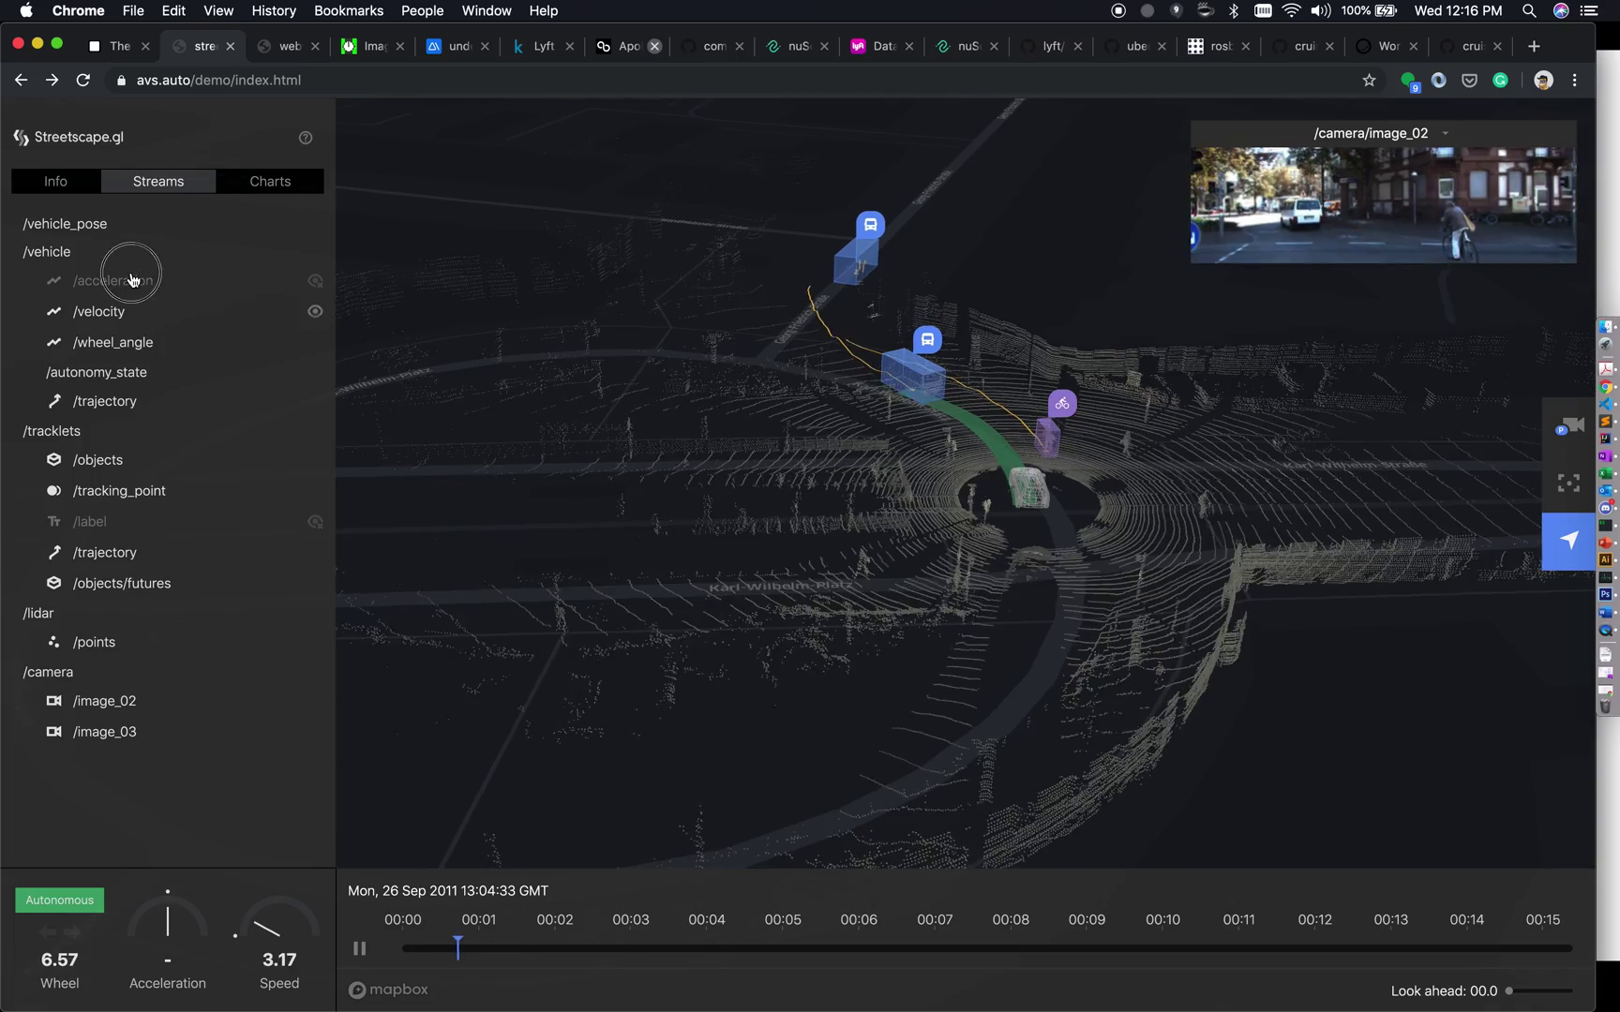
click(113, 313)
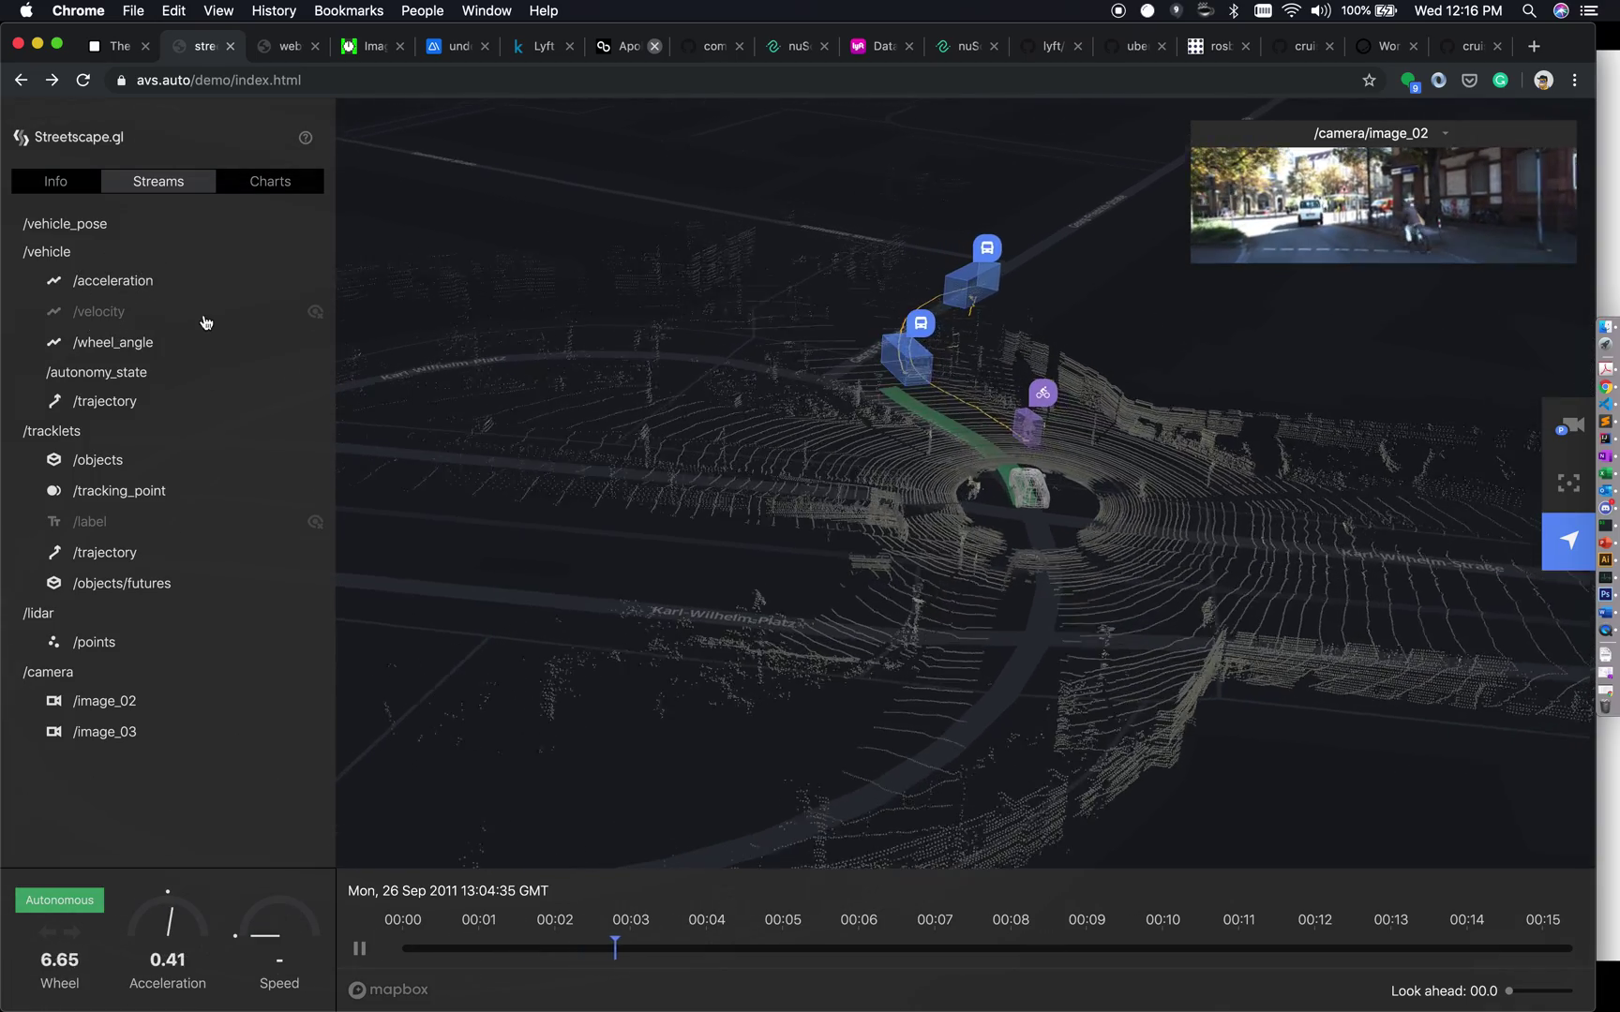
click(114, 313)
click(124, 348)
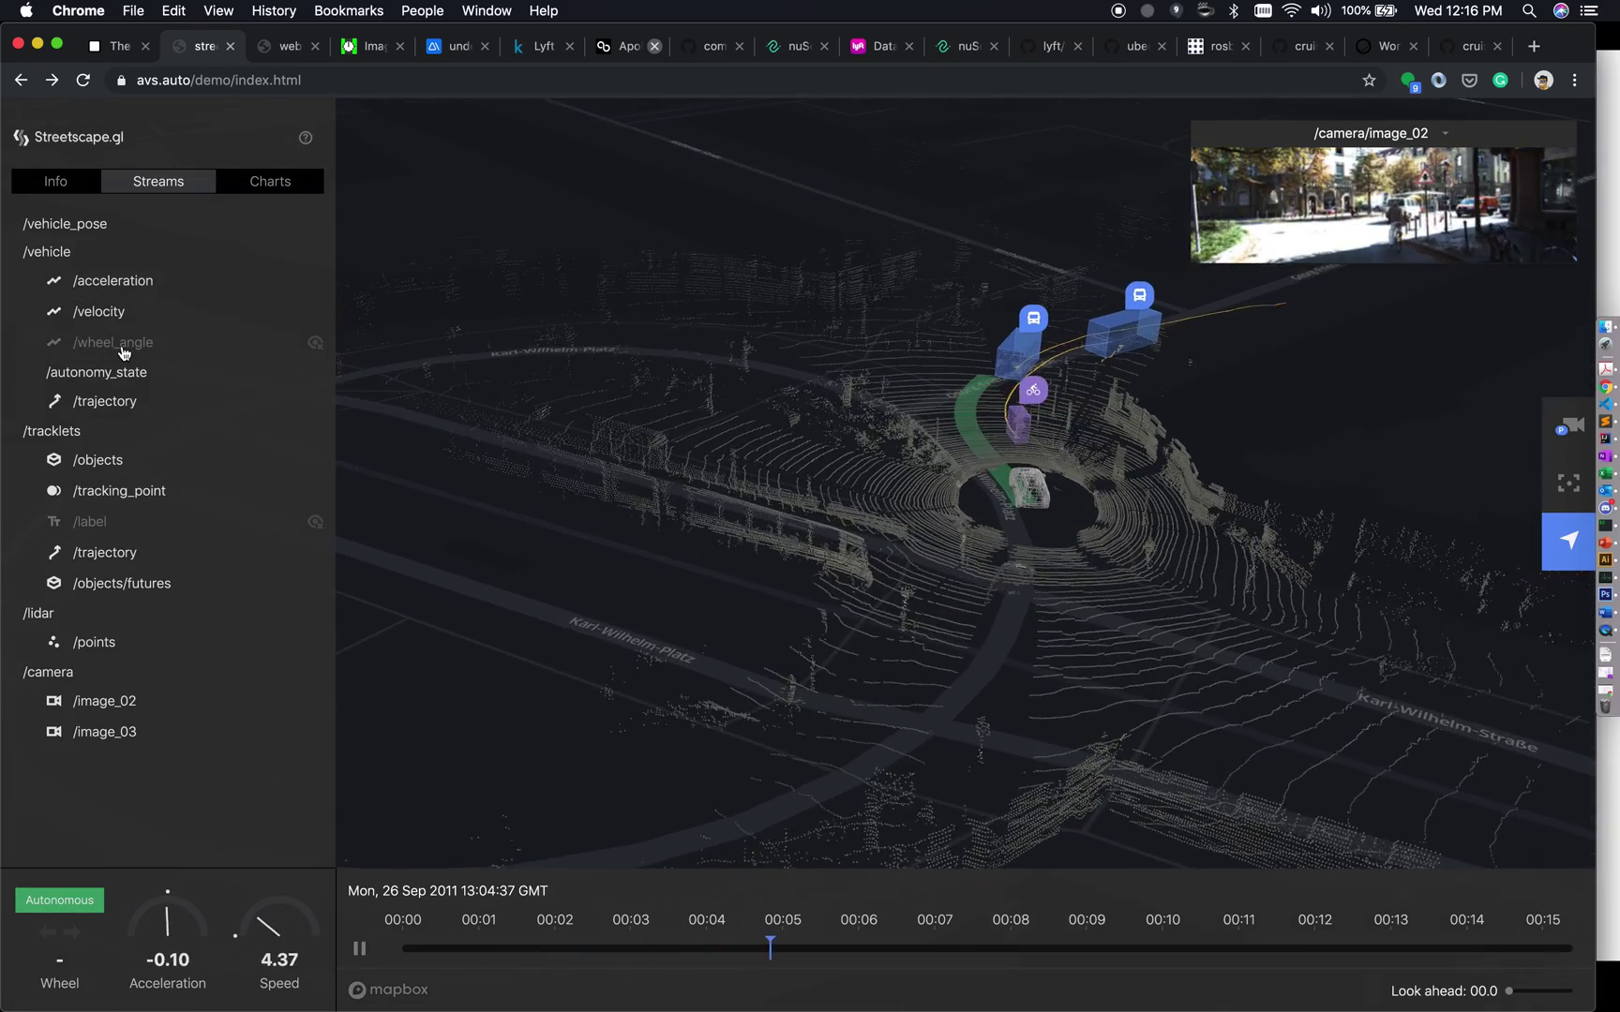
click(117, 403)
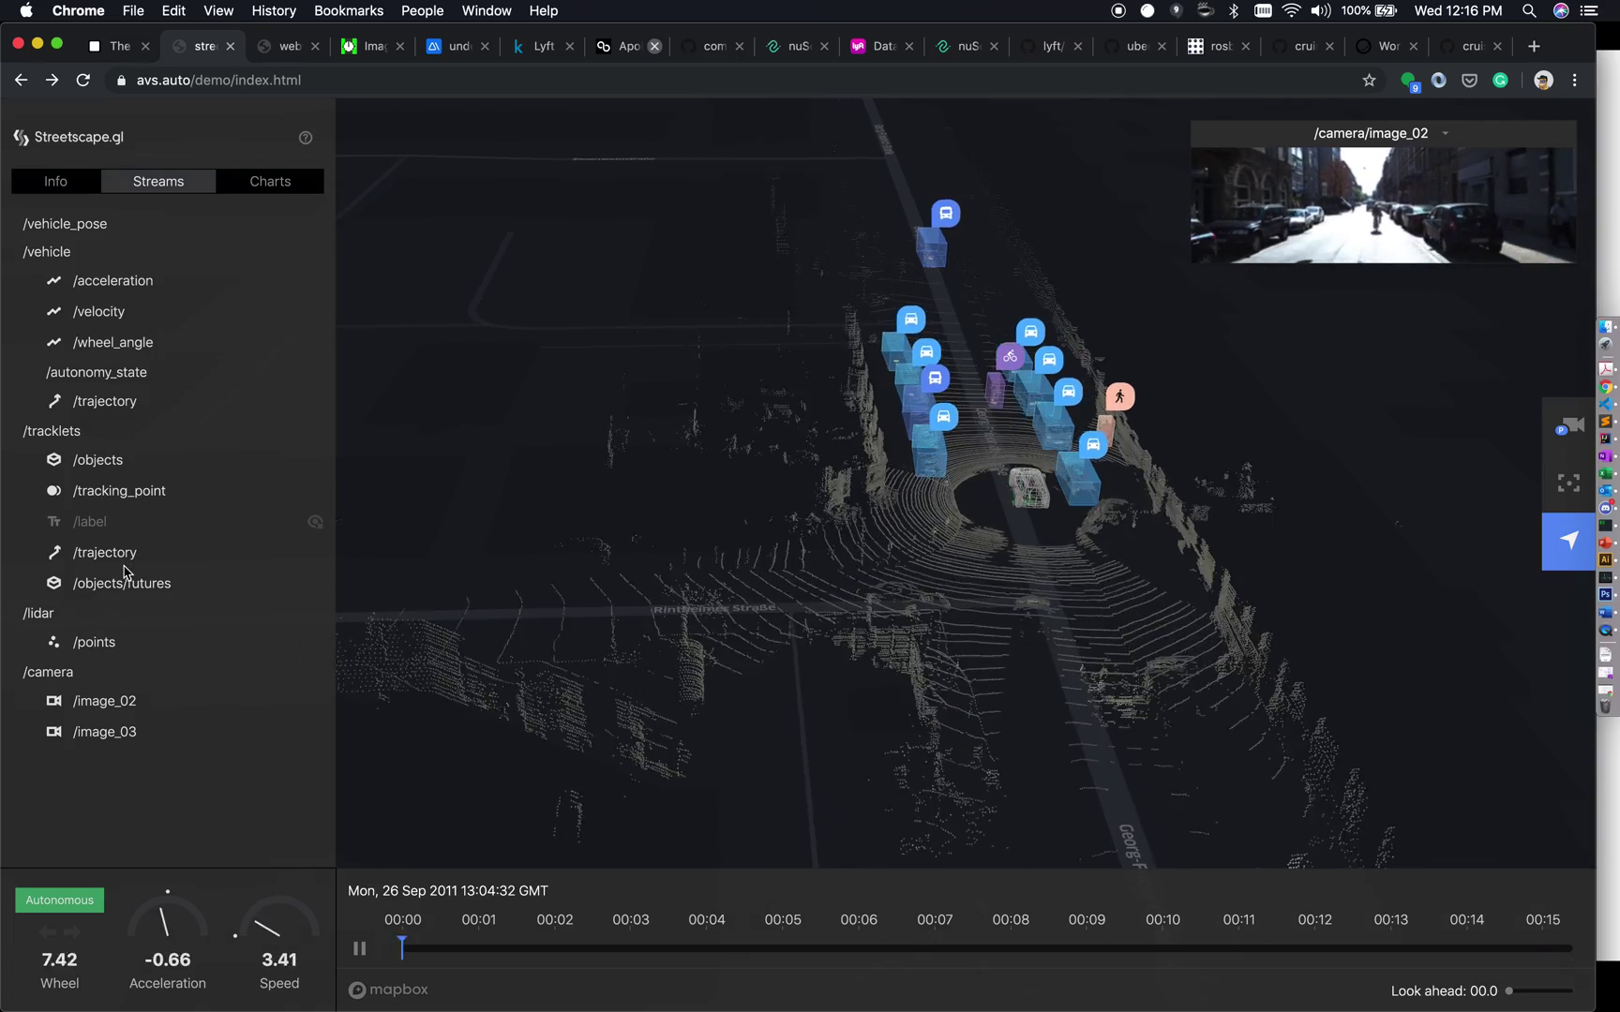
Hide the /tracklets stream group in the 3D scene.
click(316, 433)
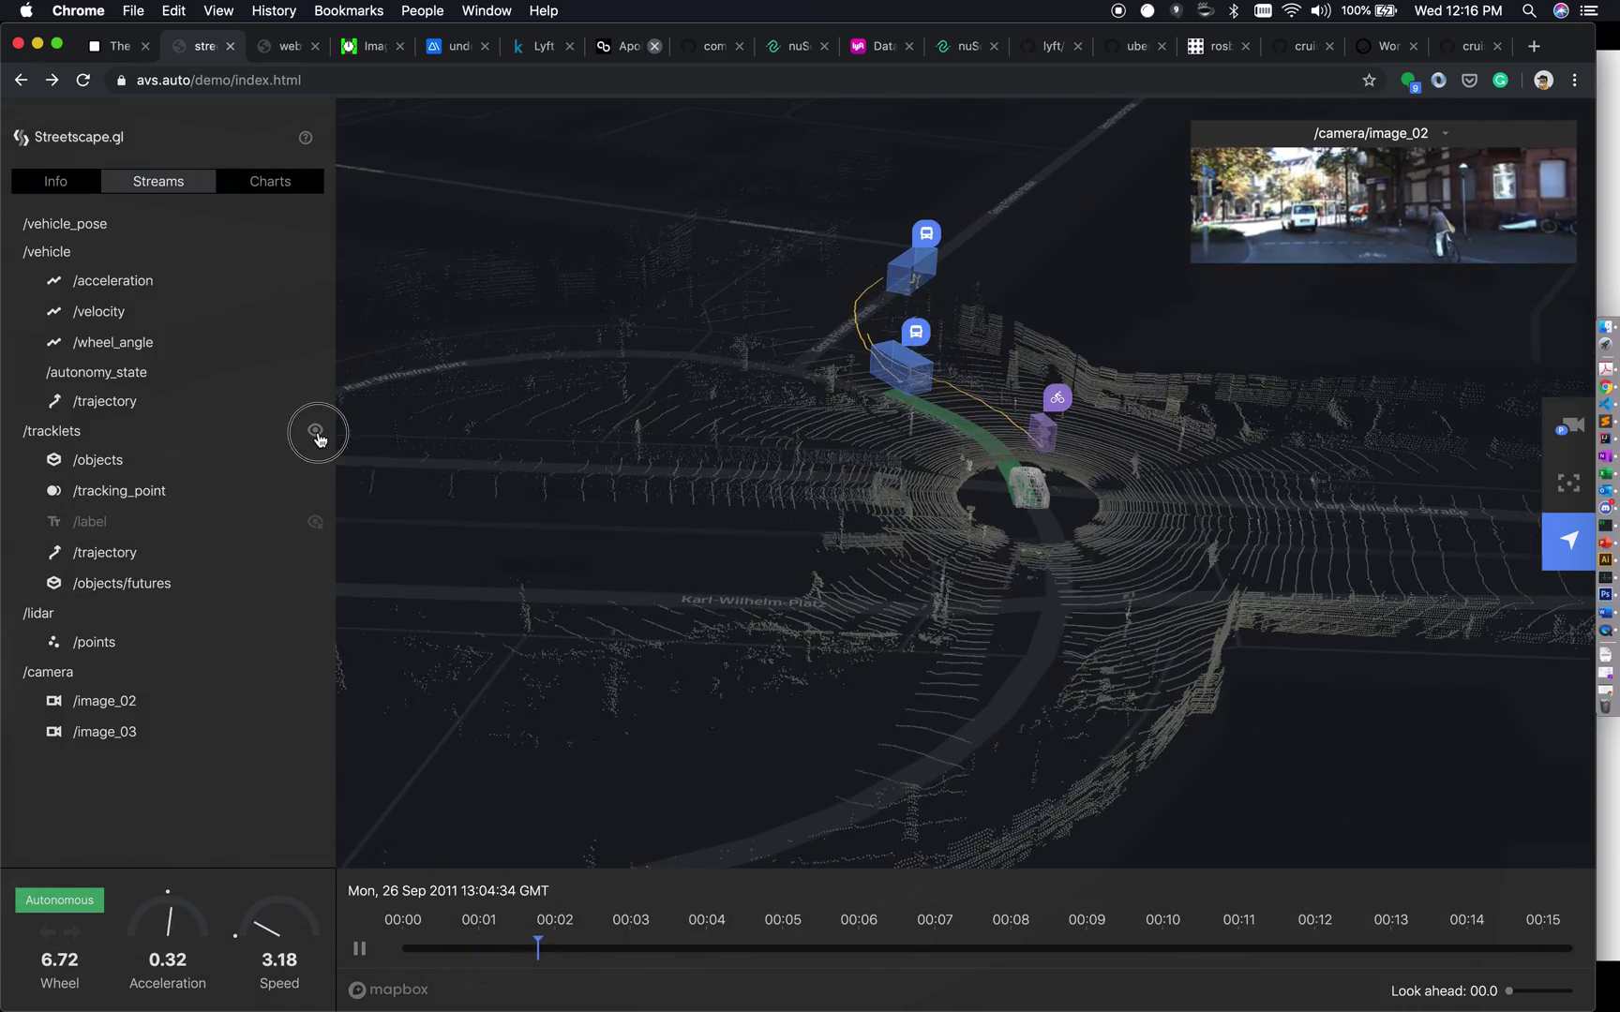
click(317, 433)
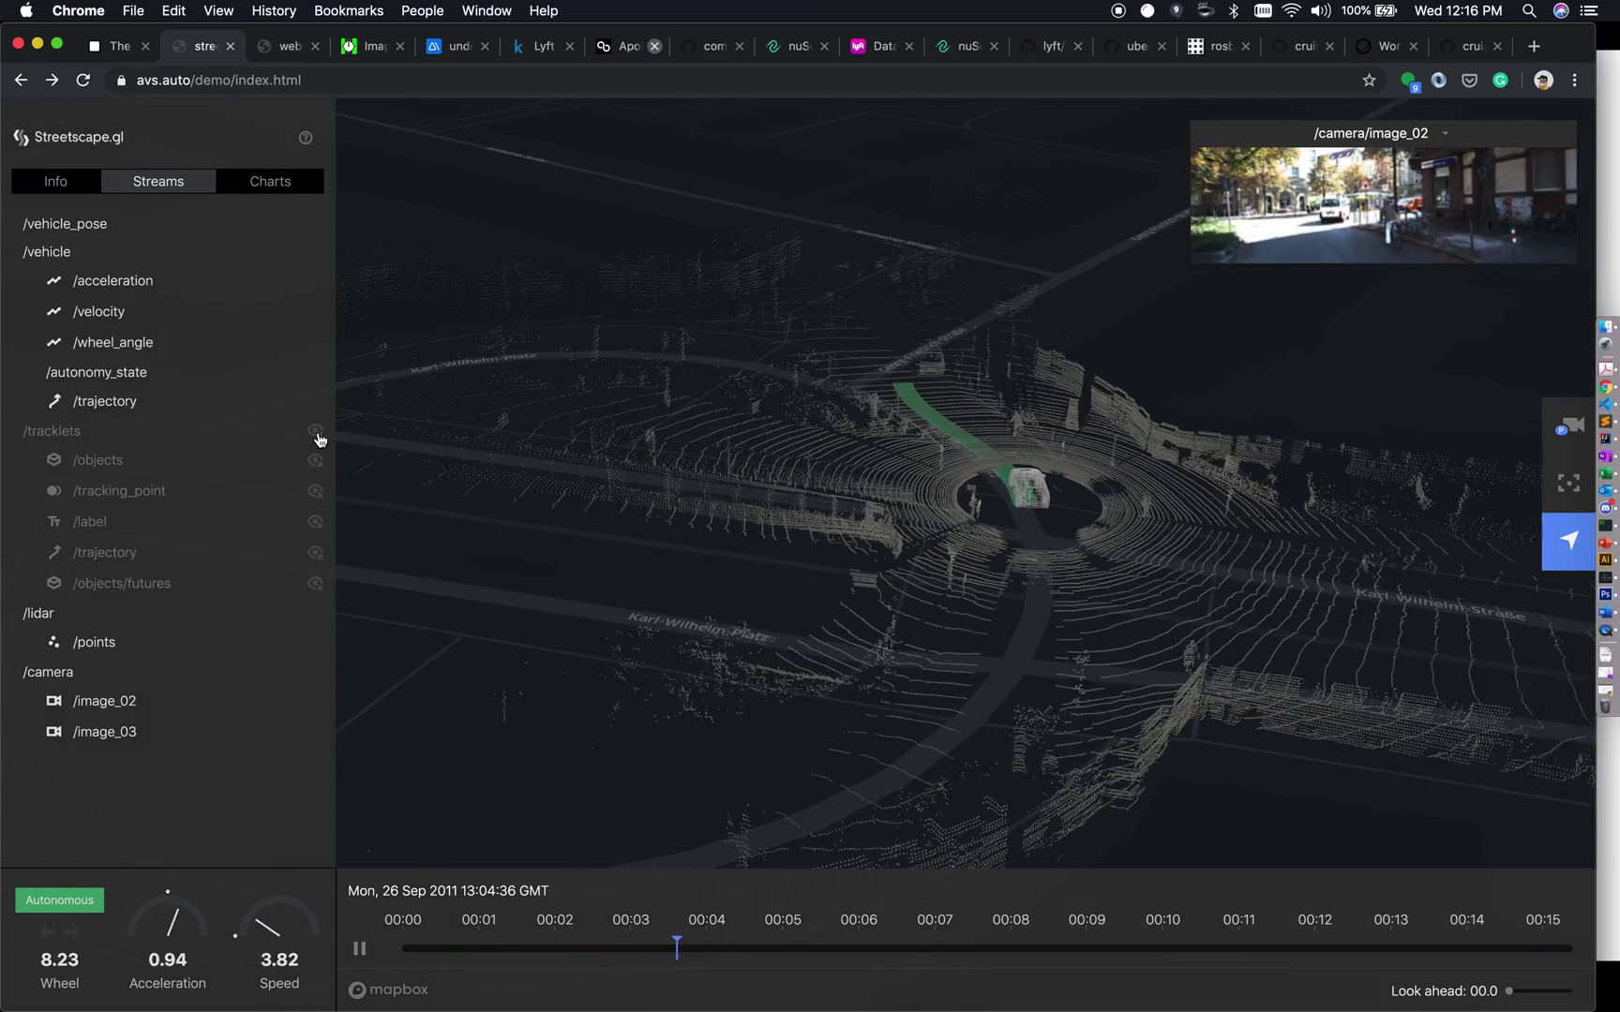
Show the /tracklets stream group again, and turn its /tracking_point stream off and back on.
click(316, 433)
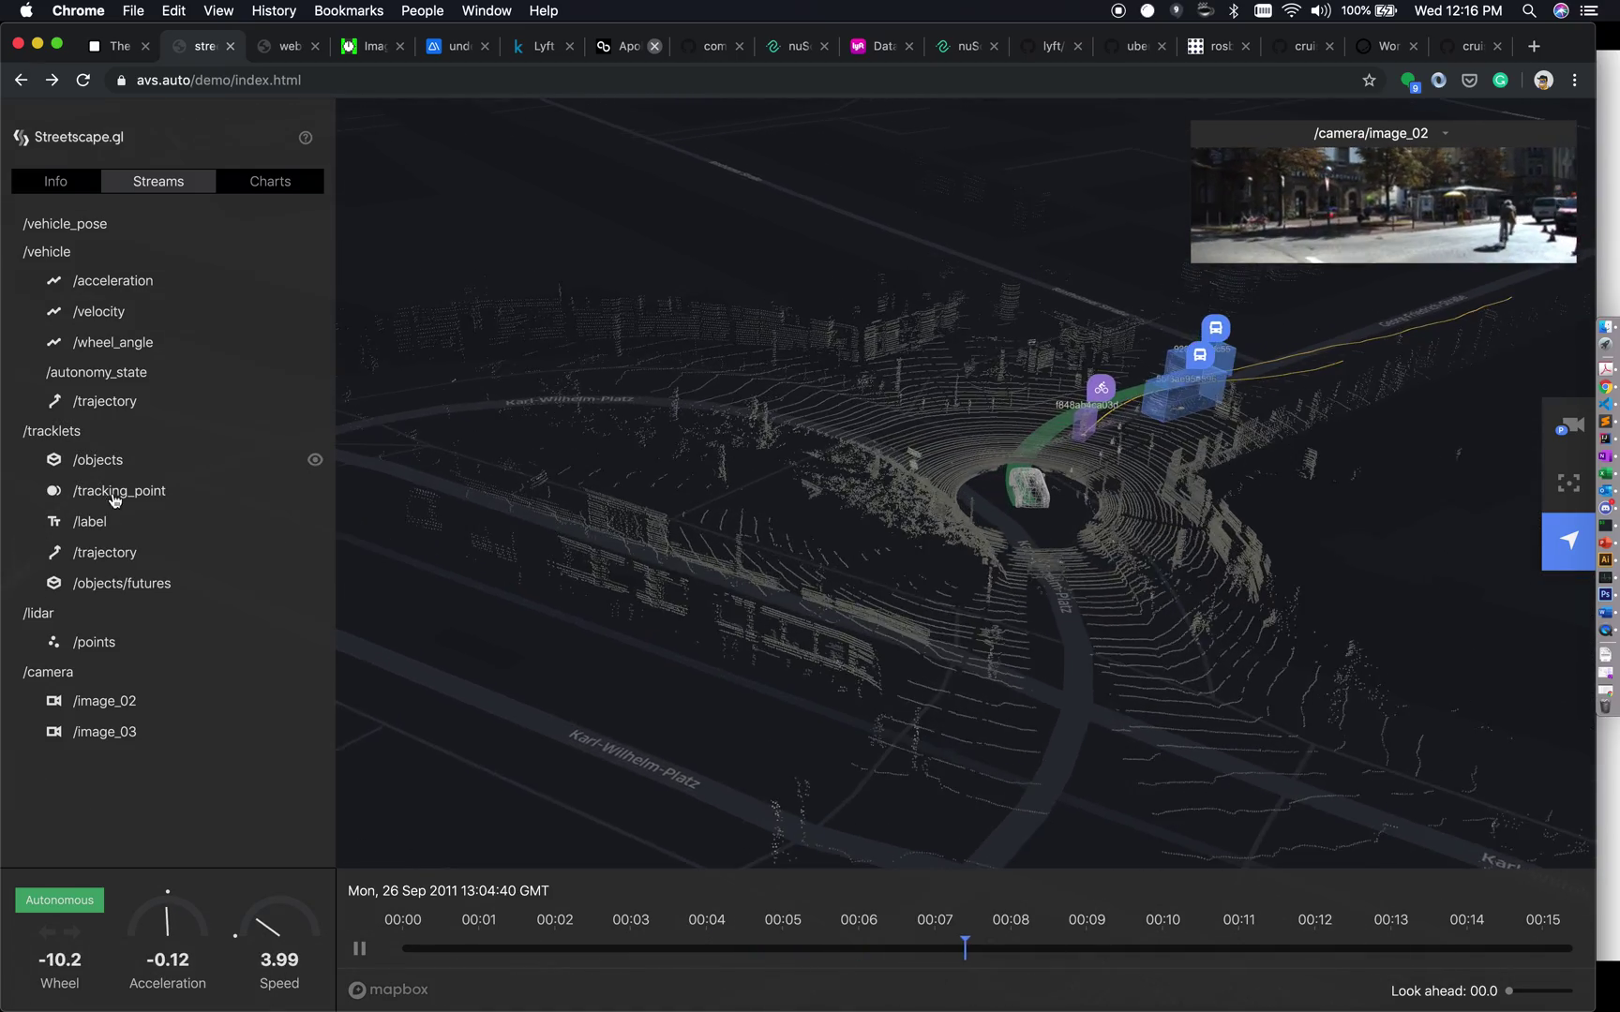
click(155, 491)
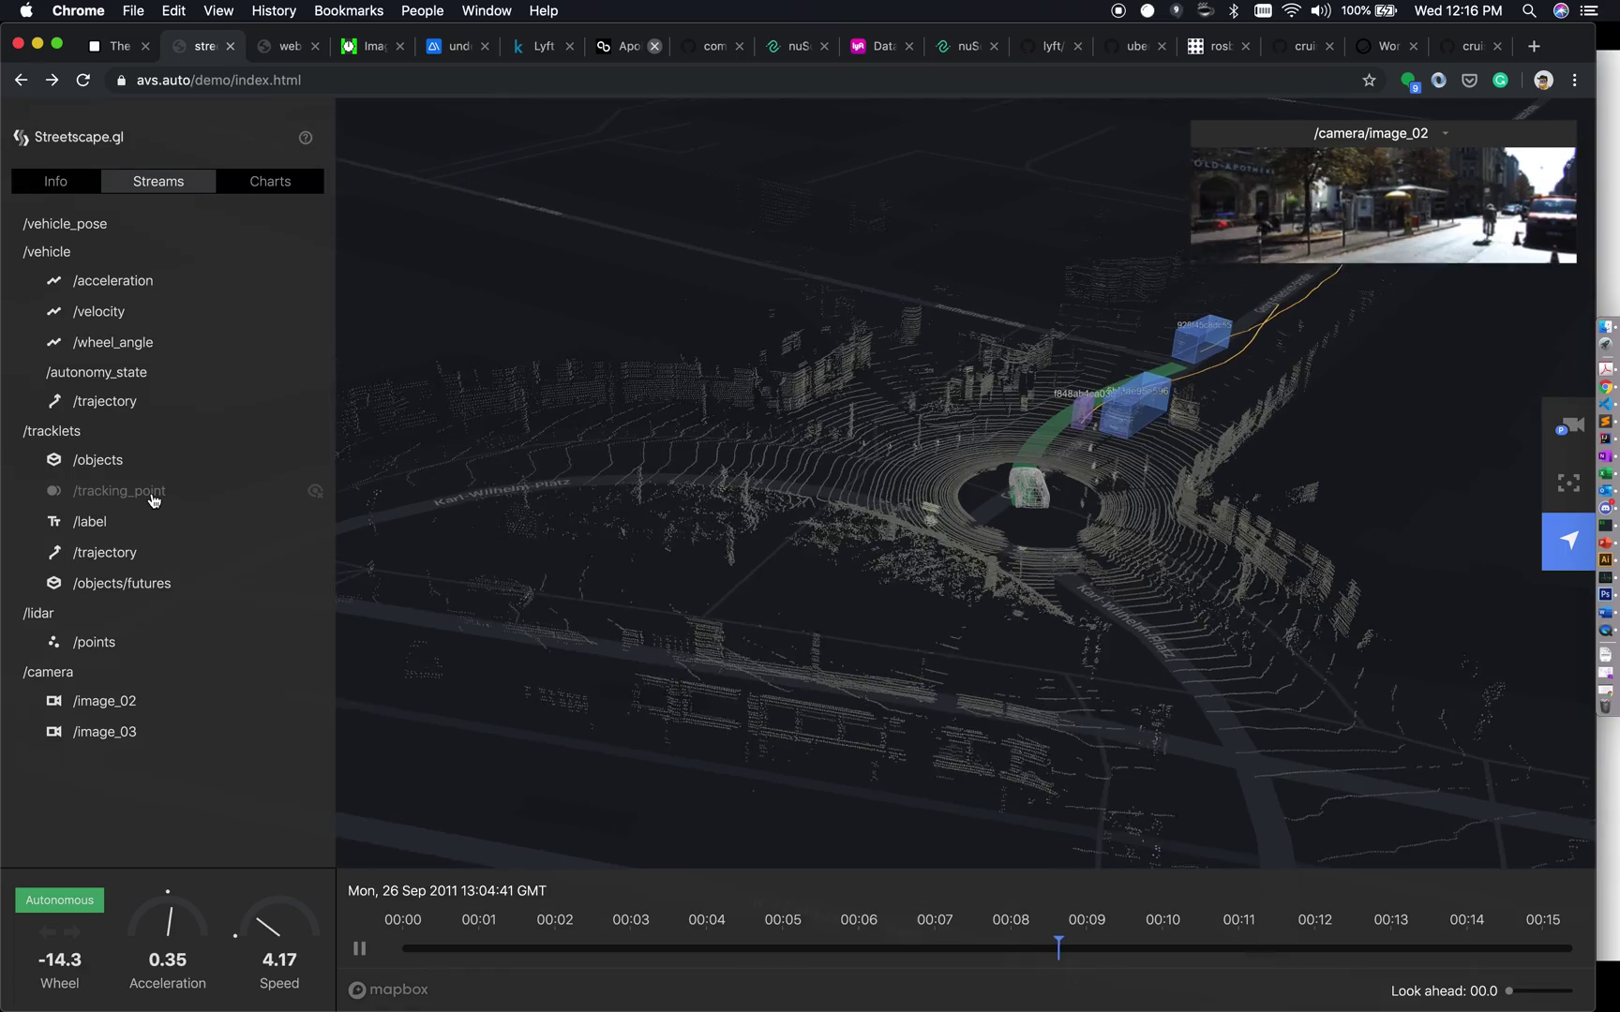
click(155, 492)
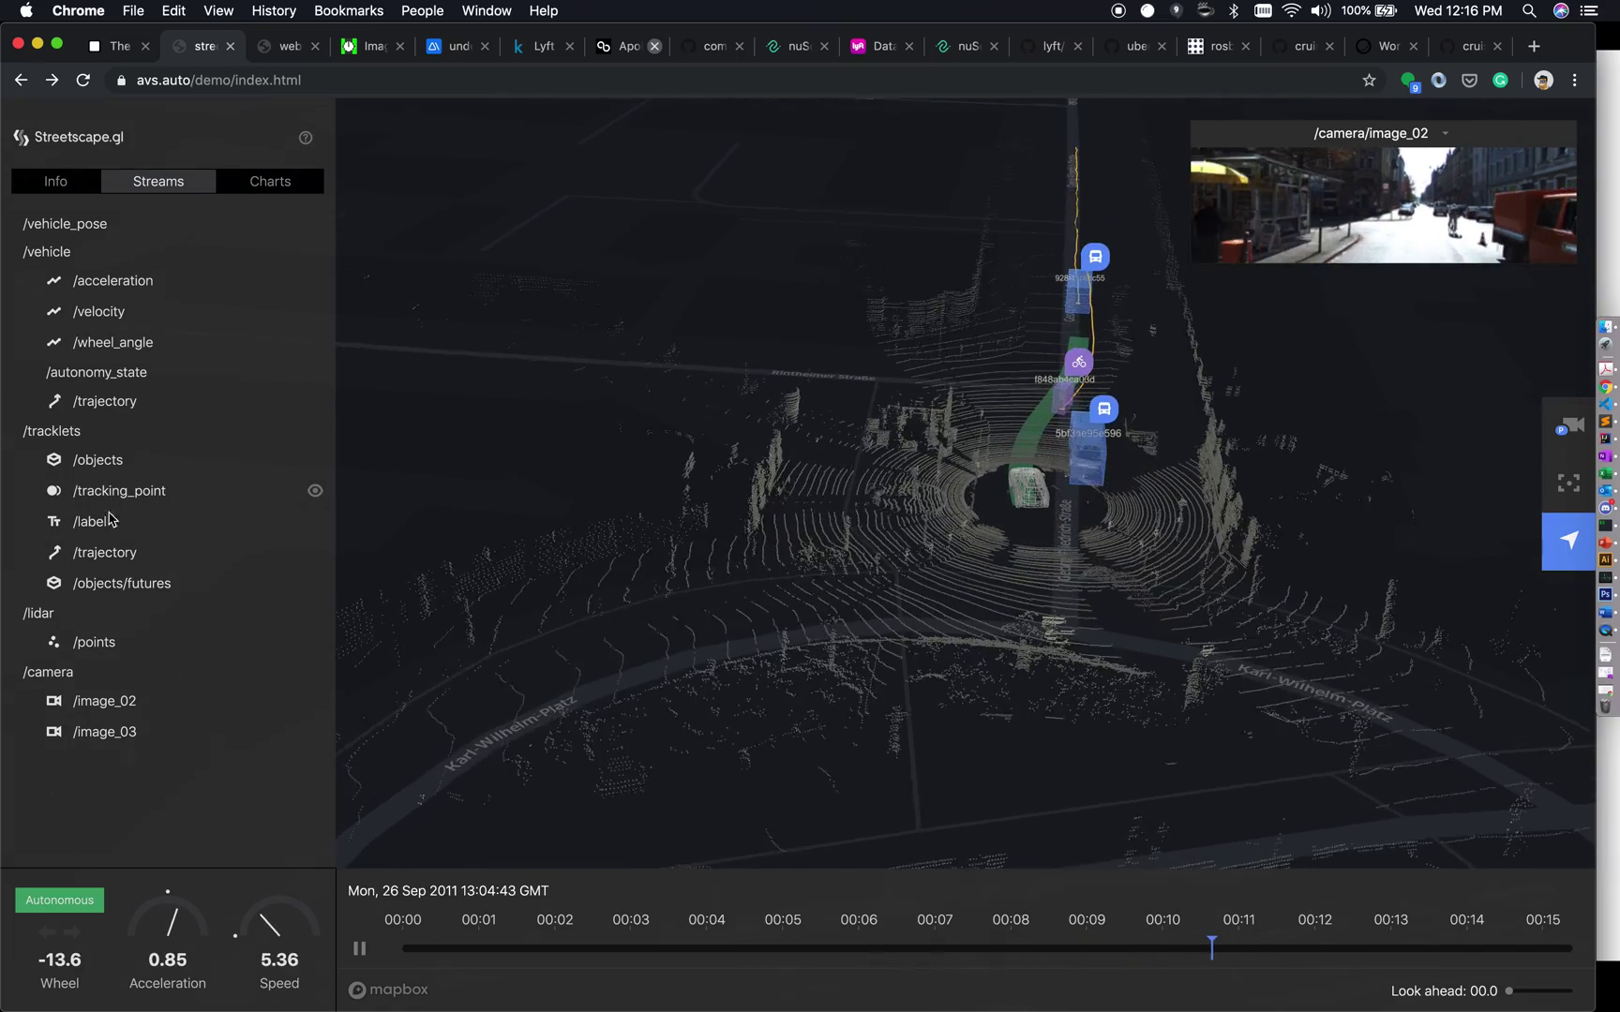
Try toggling individual /tracklets streams, ending with /label hidden and /objects/futures shown.
click(96, 525)
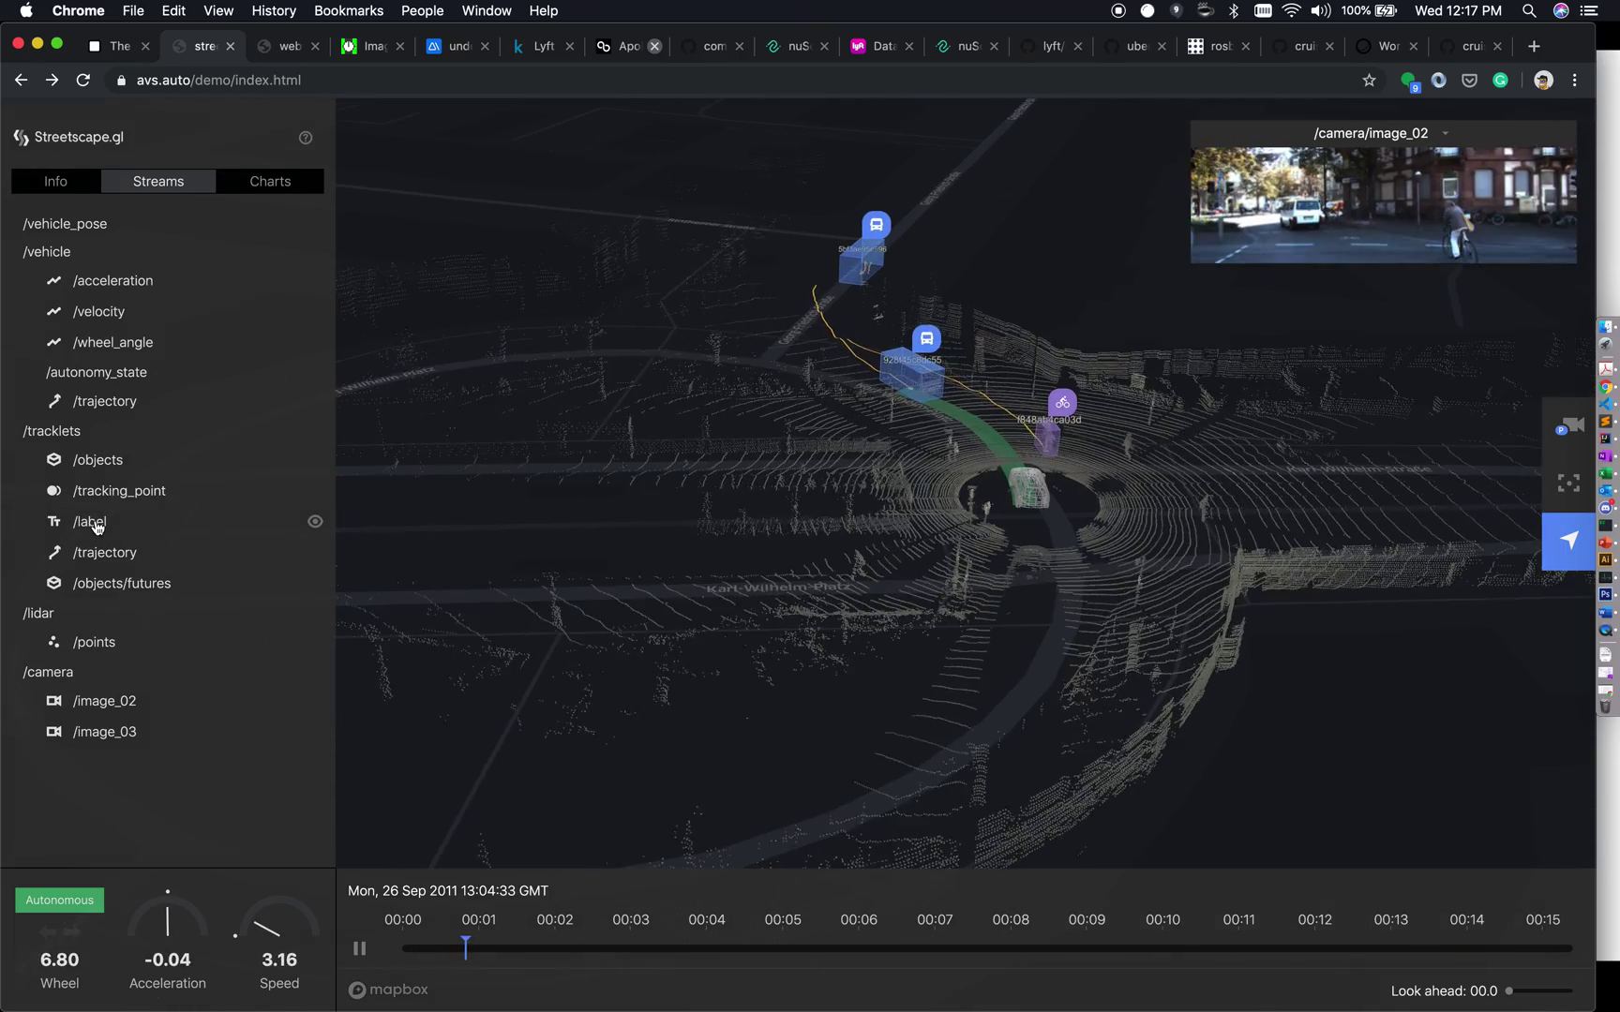
click(113, 592)
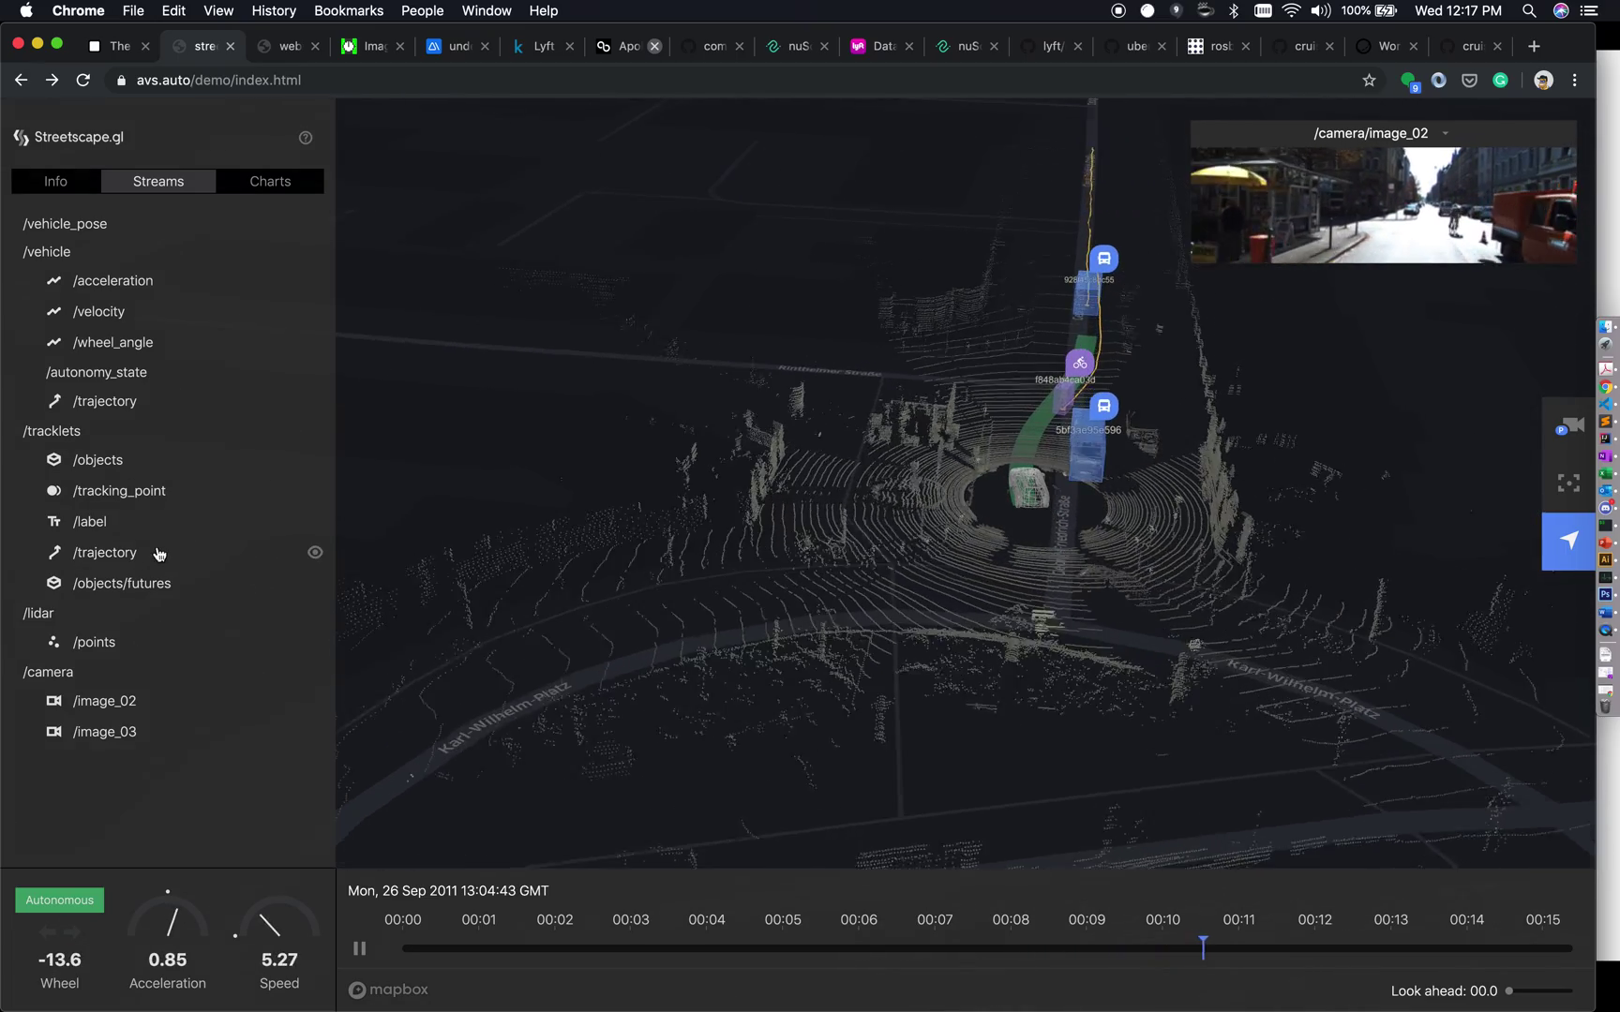
click(99, 523)
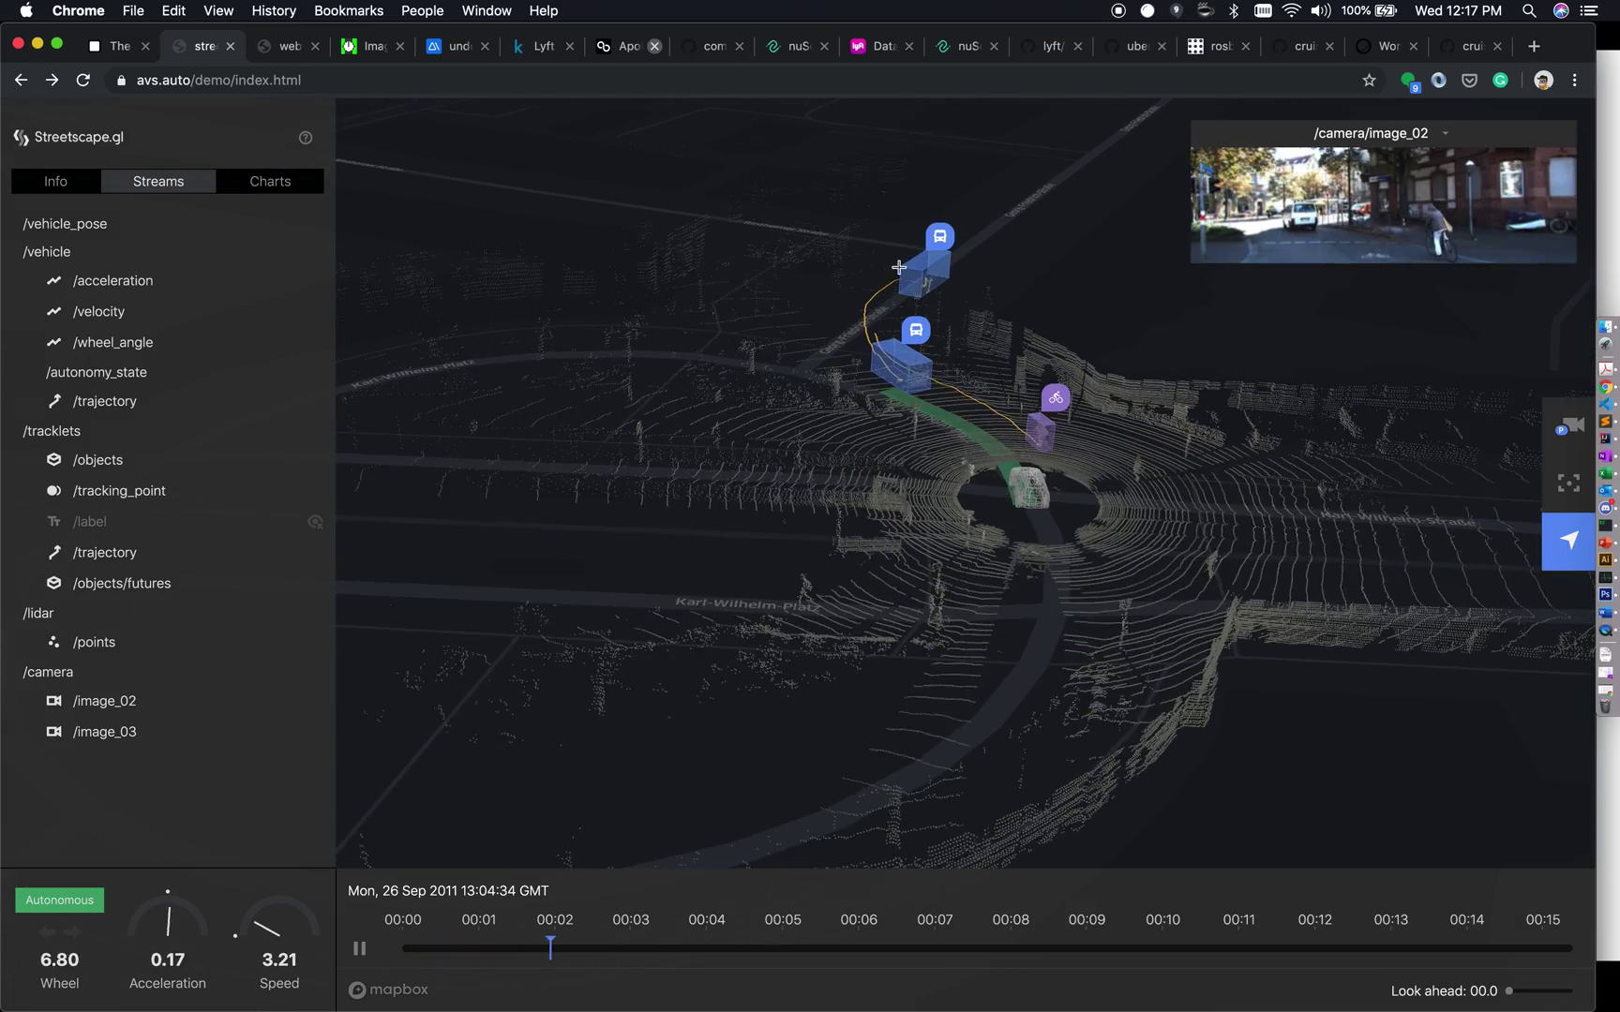
Turn the /lidar points and the /camera streams /image_02 and /image_03 off and back on.
mouse_move(1032, 420)
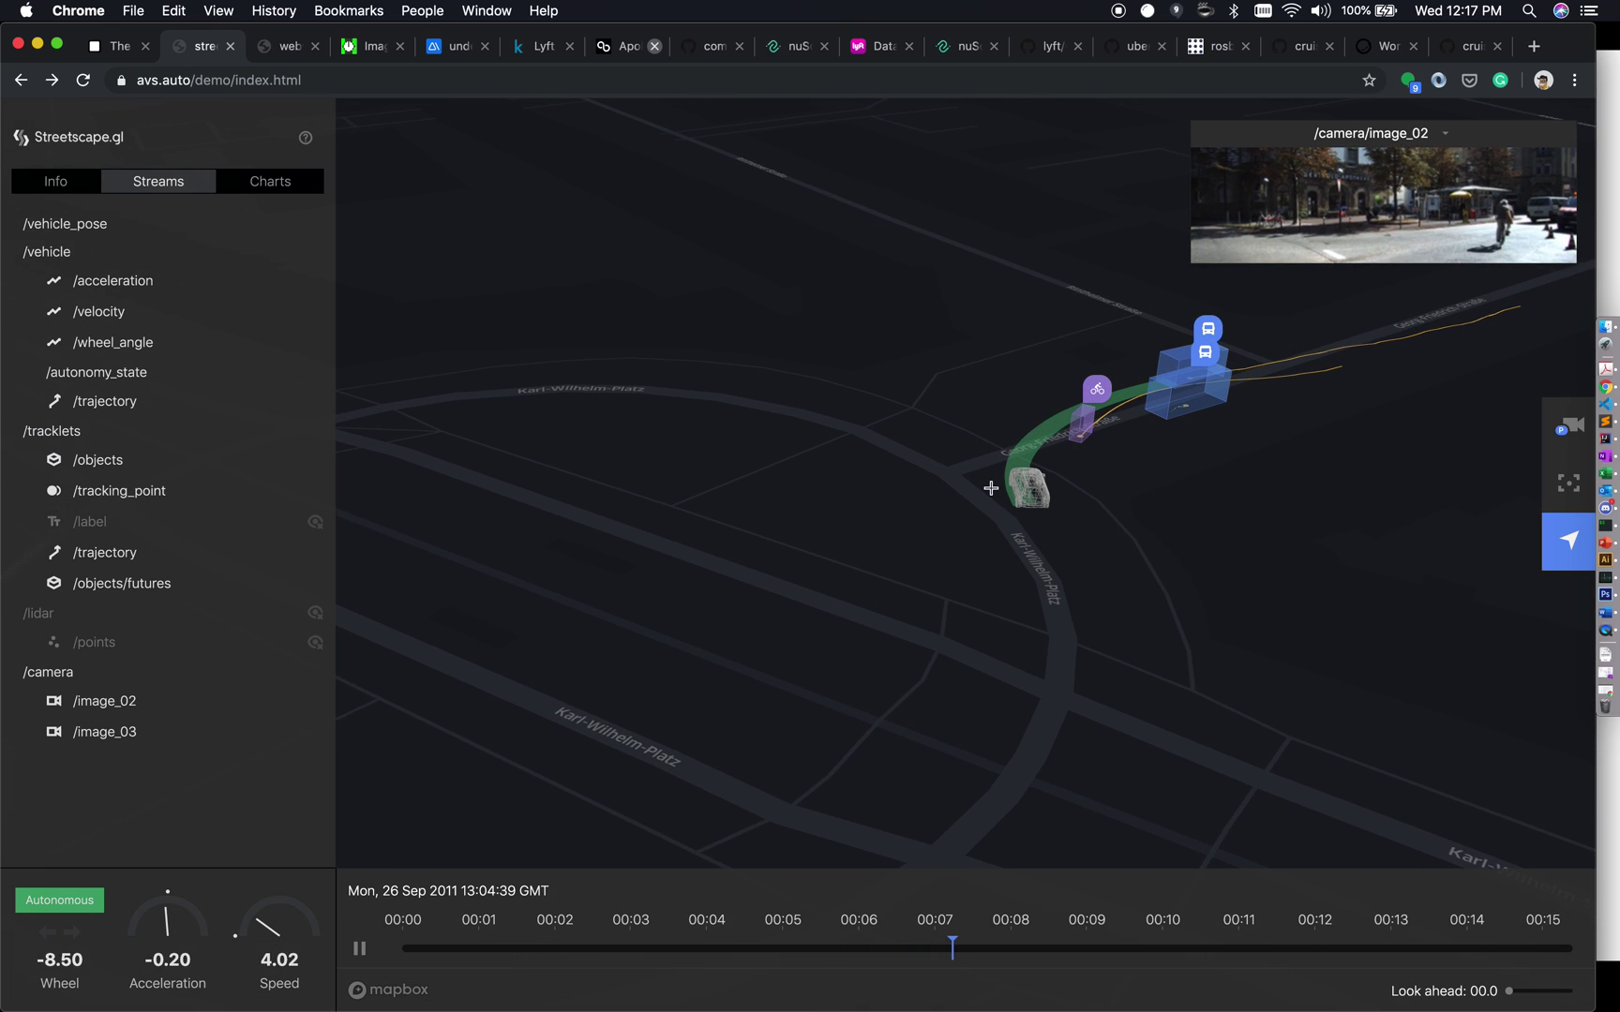
click(87, 646)
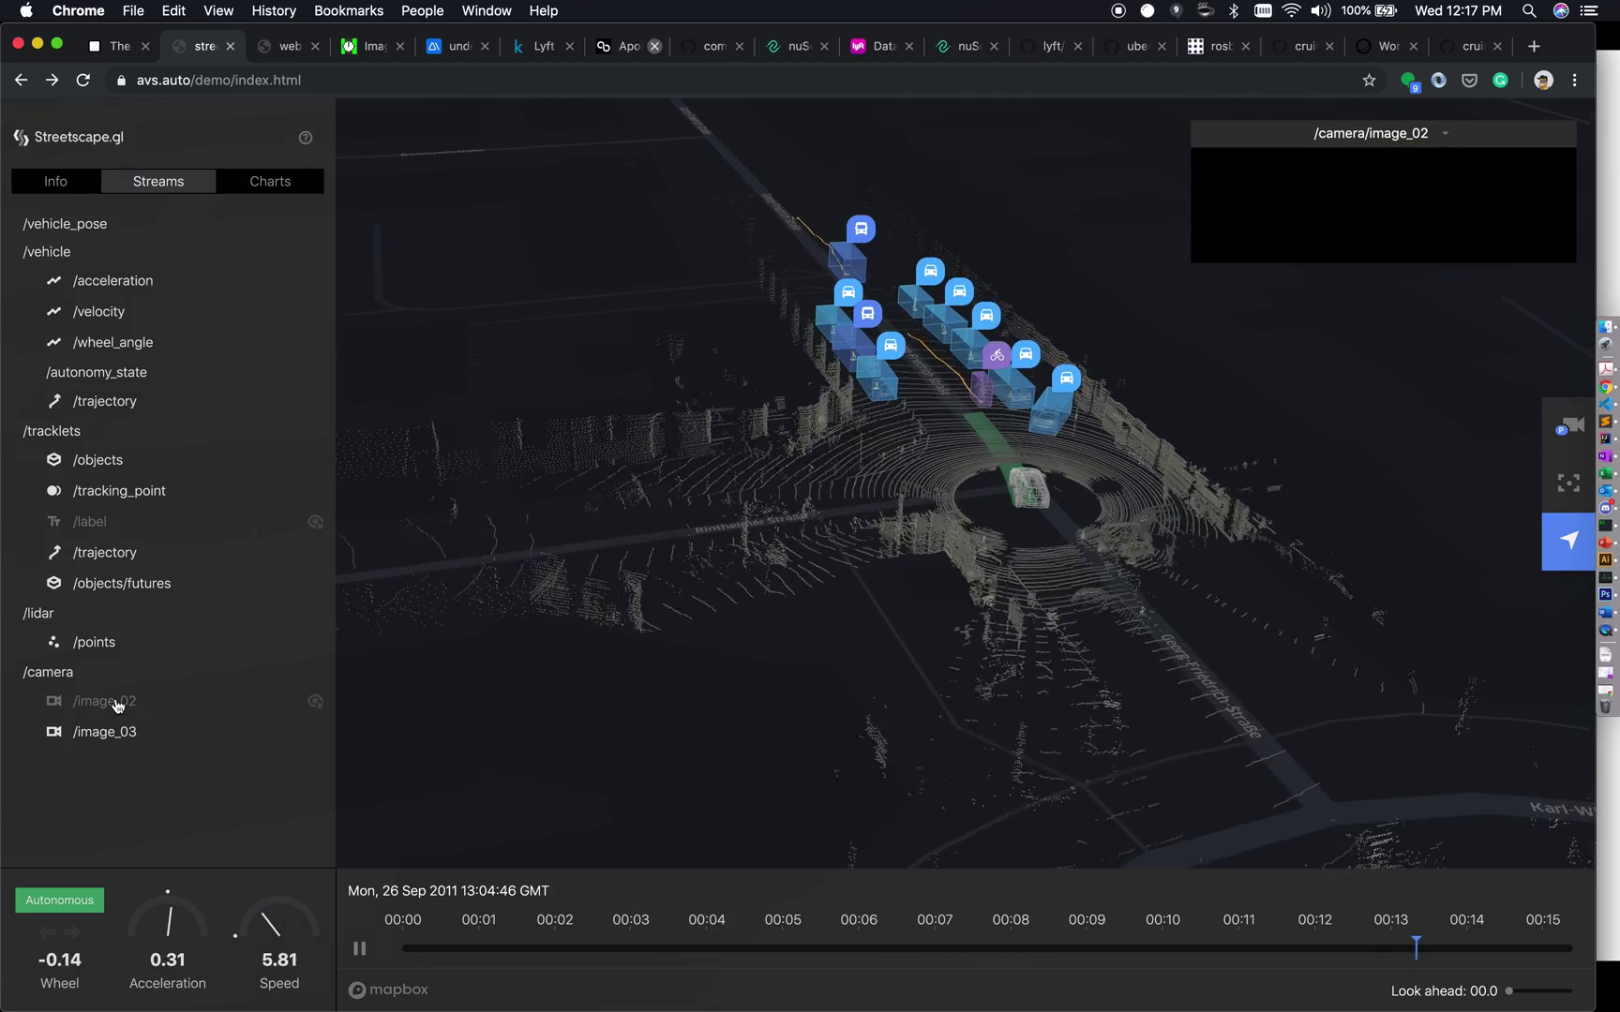
click(117, 737)
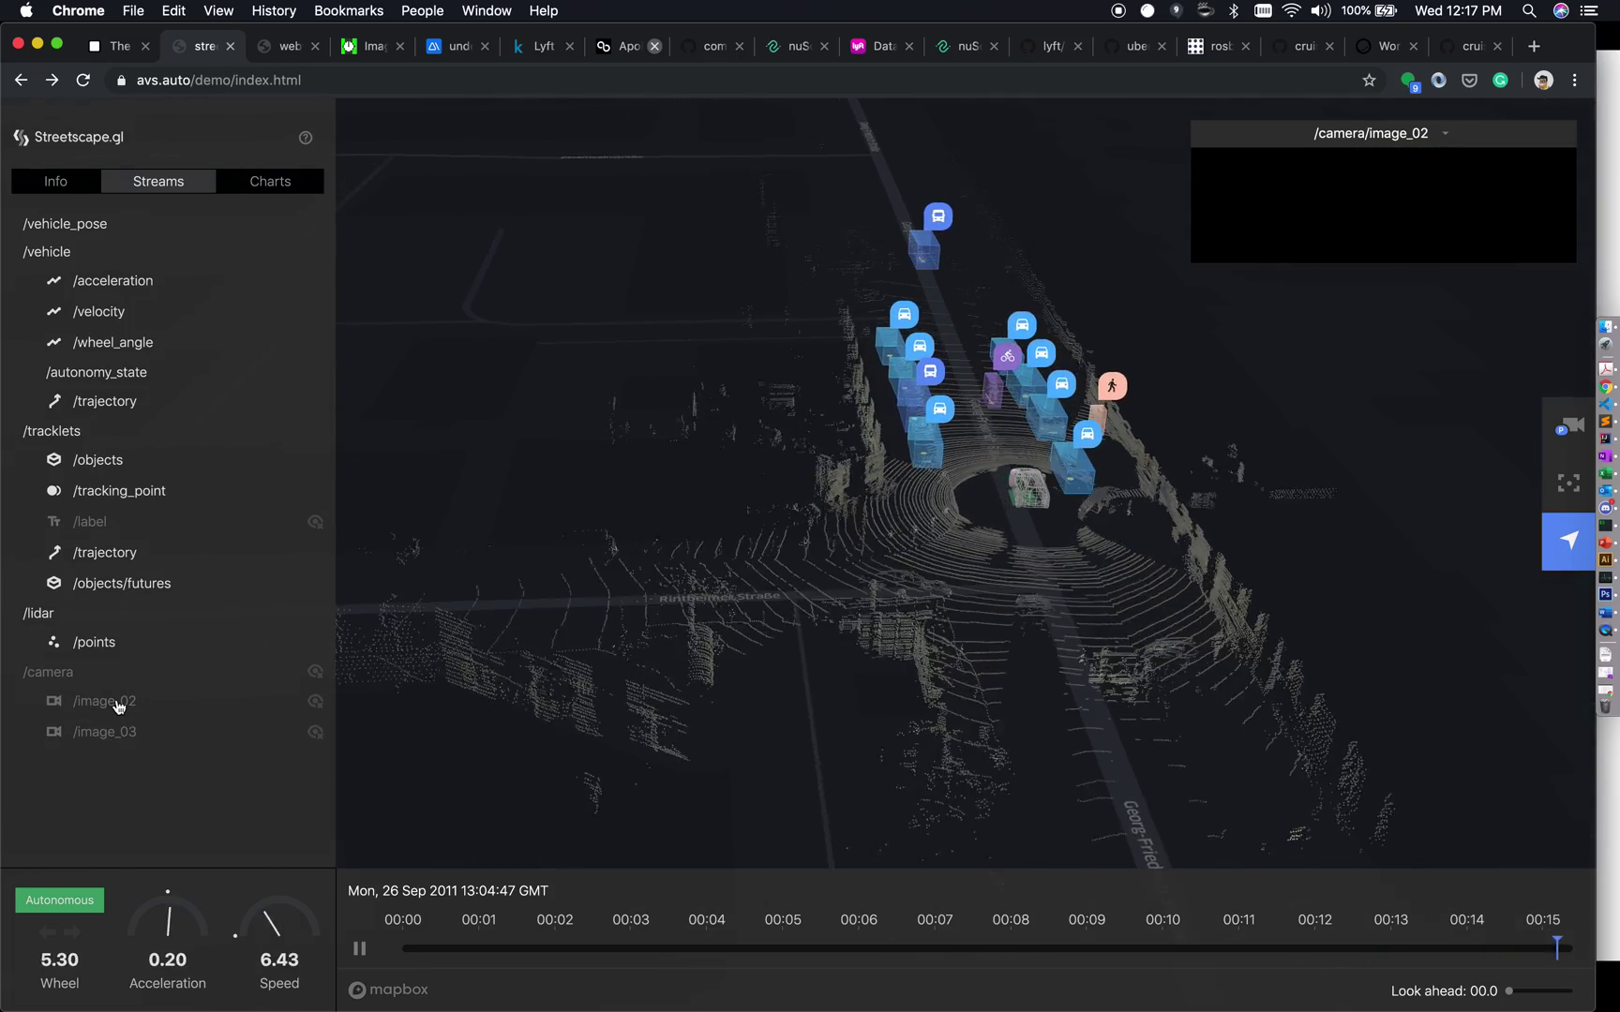
click(112, 702)
click(105, 732)
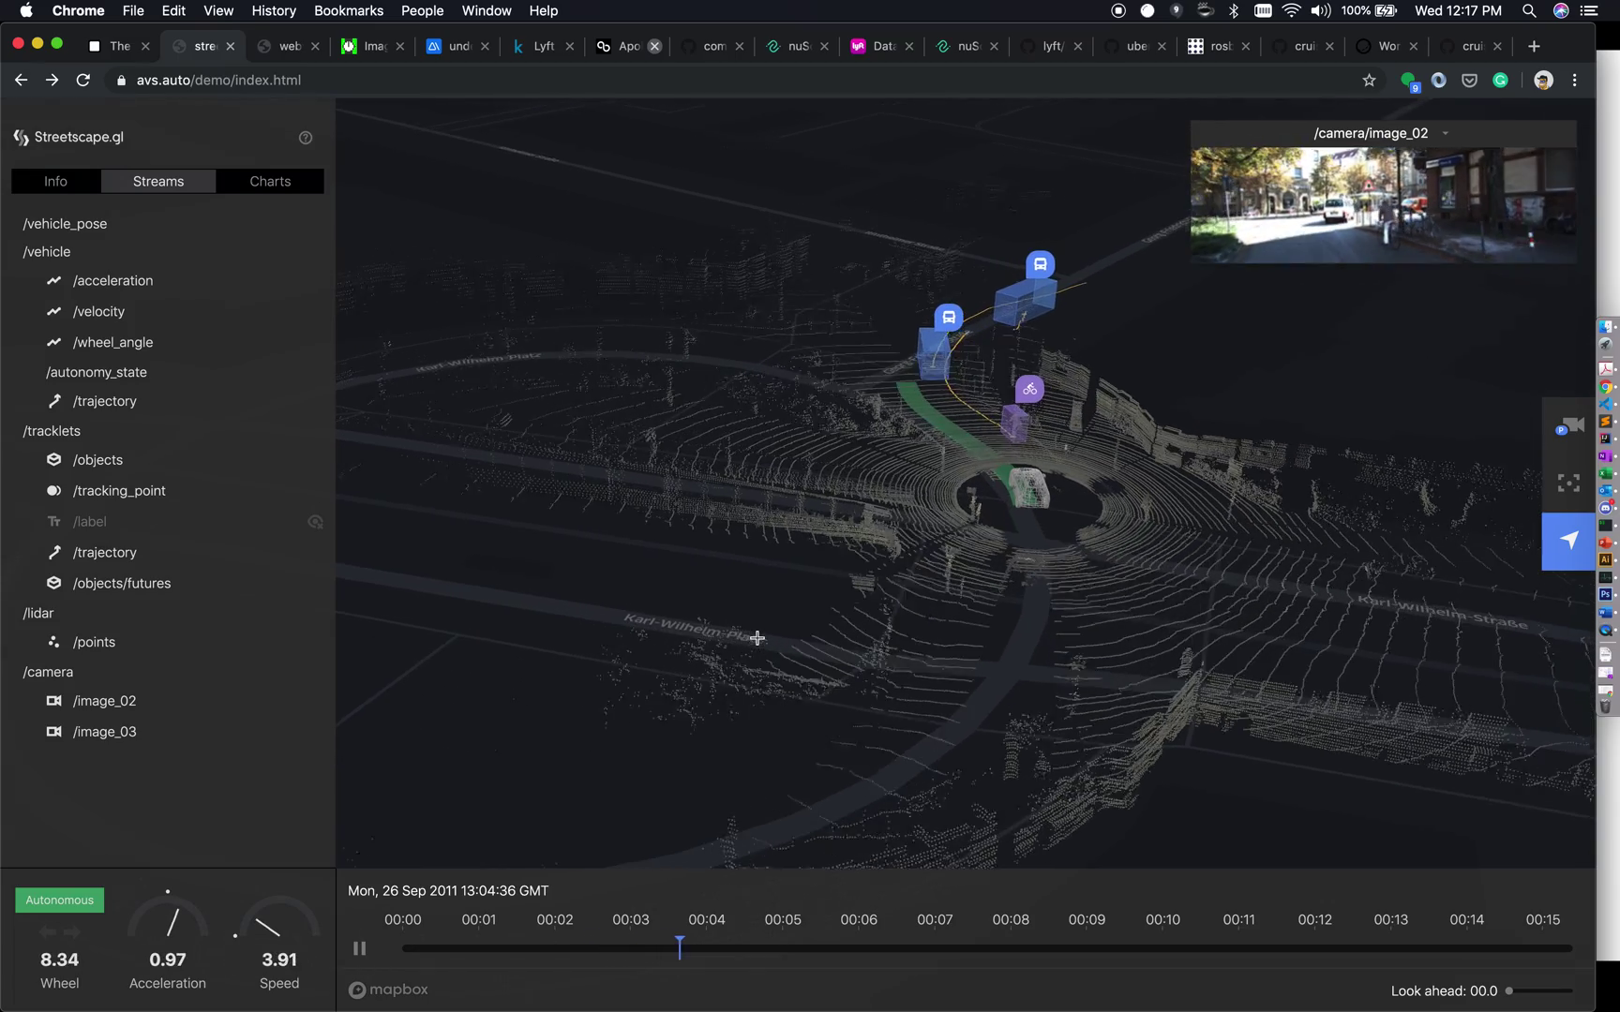
Switch the 3D scene to the top-down camera, examine the vehicle trajectory, and return to the perspective camera.
click(1572, 426)
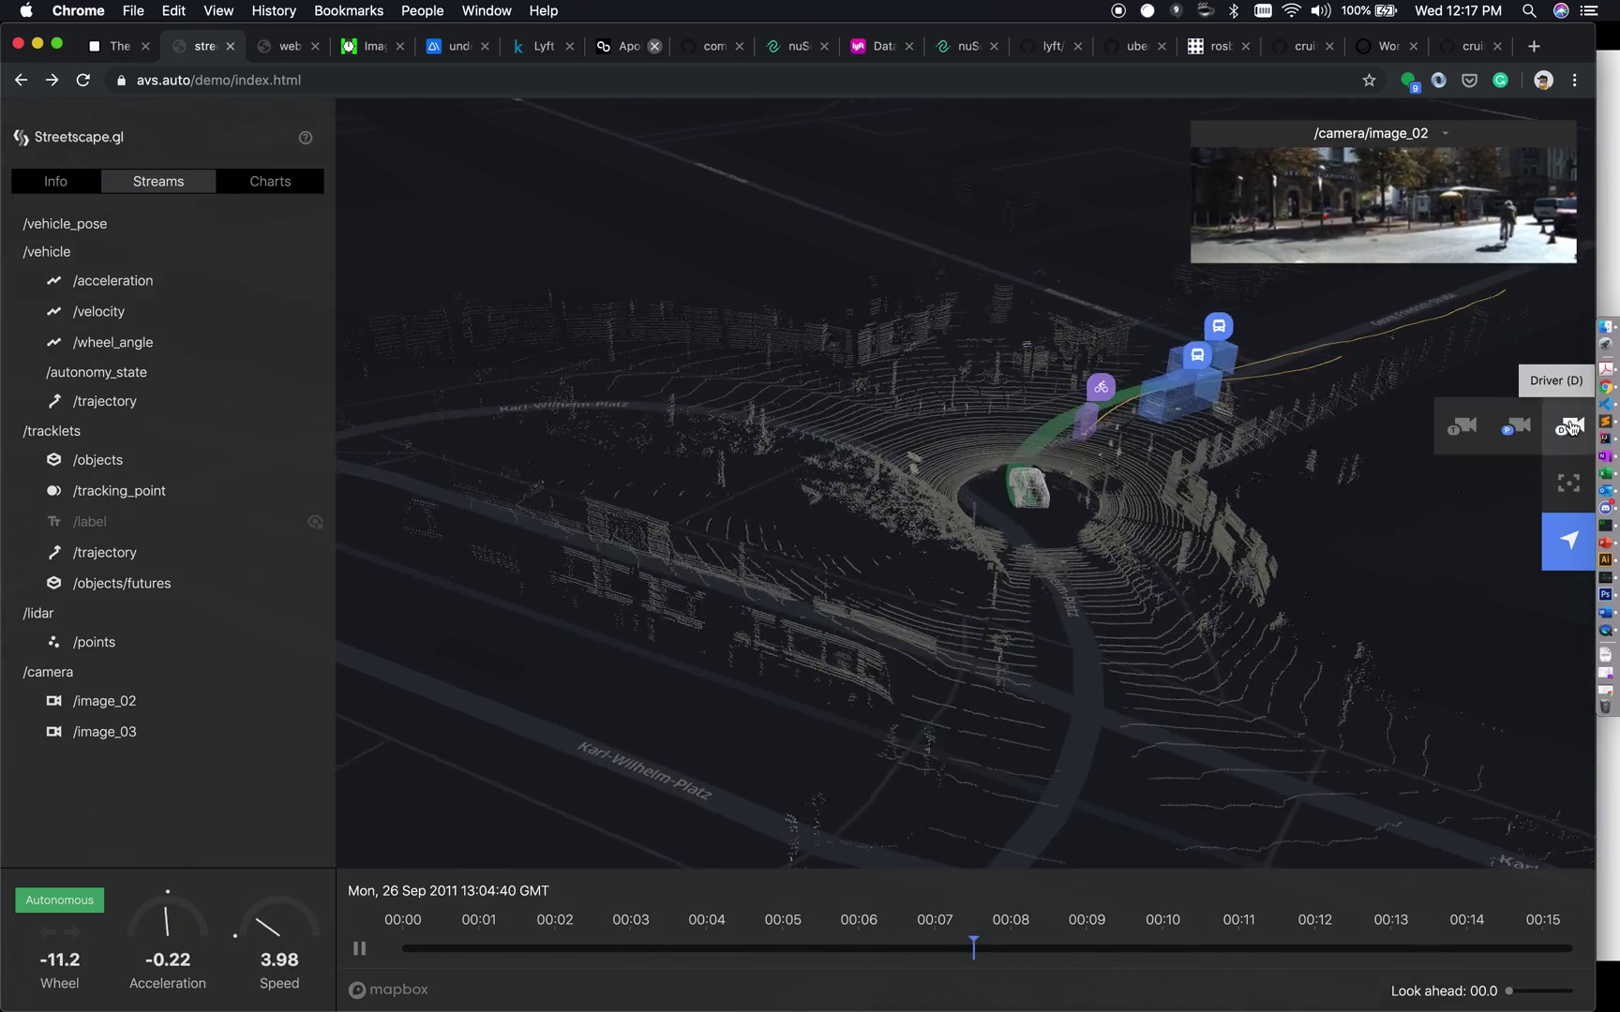
click(1465, 433)
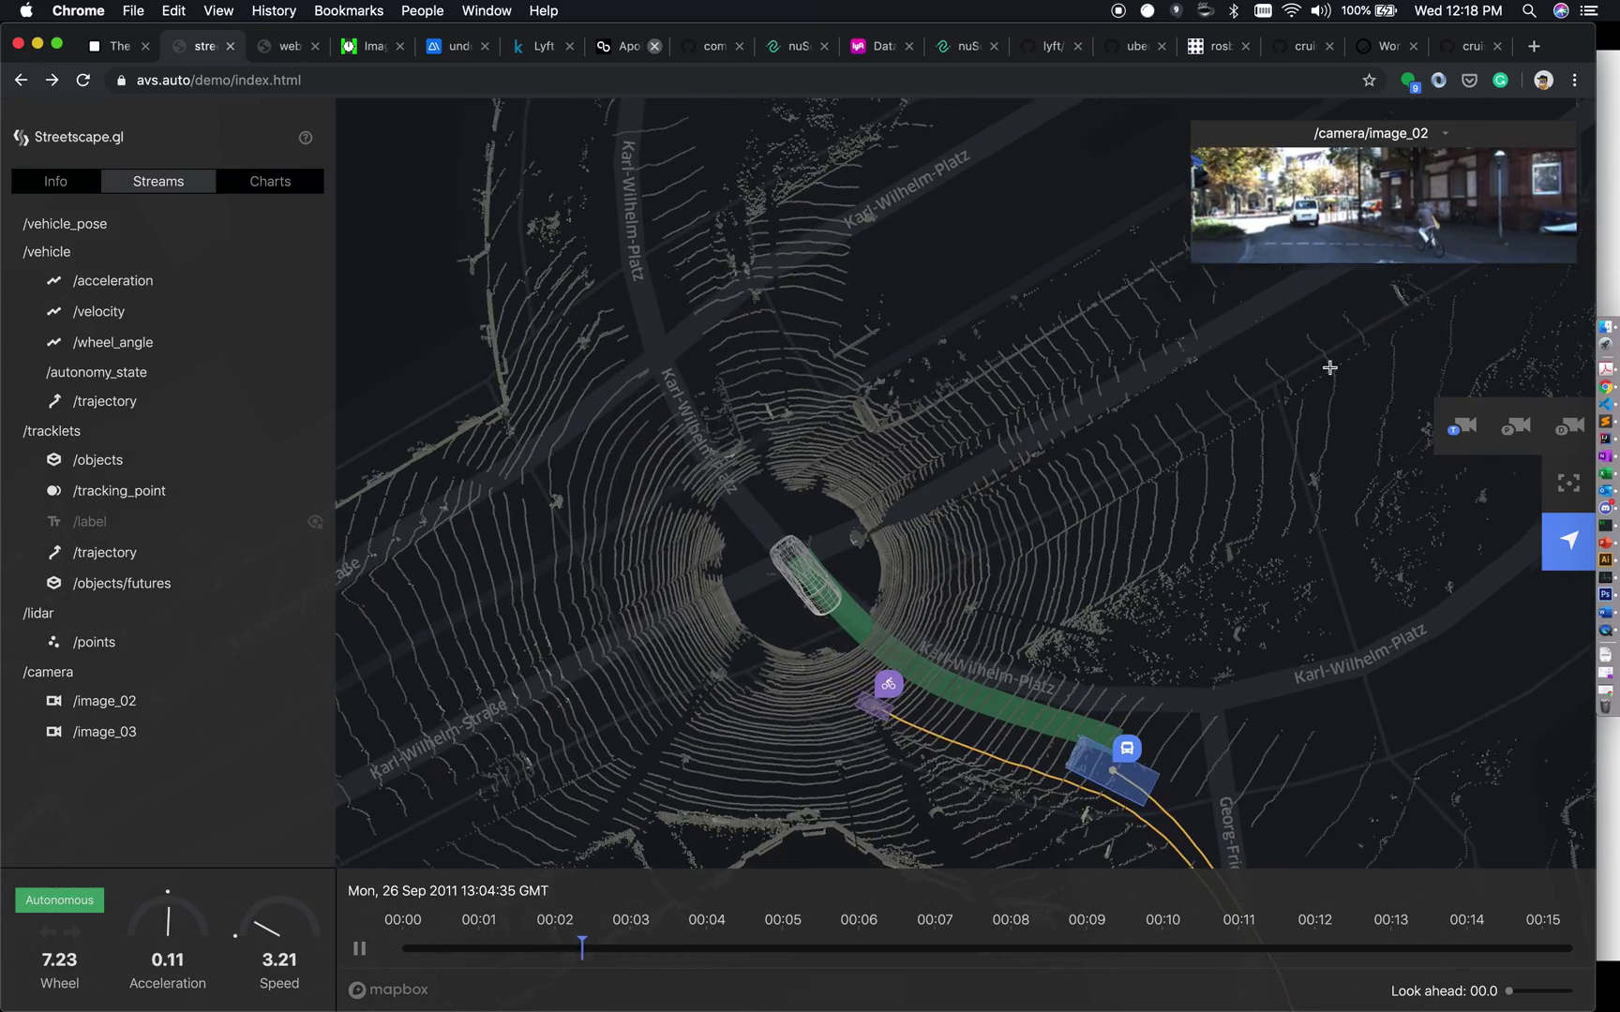
mouse_move(849, 598)
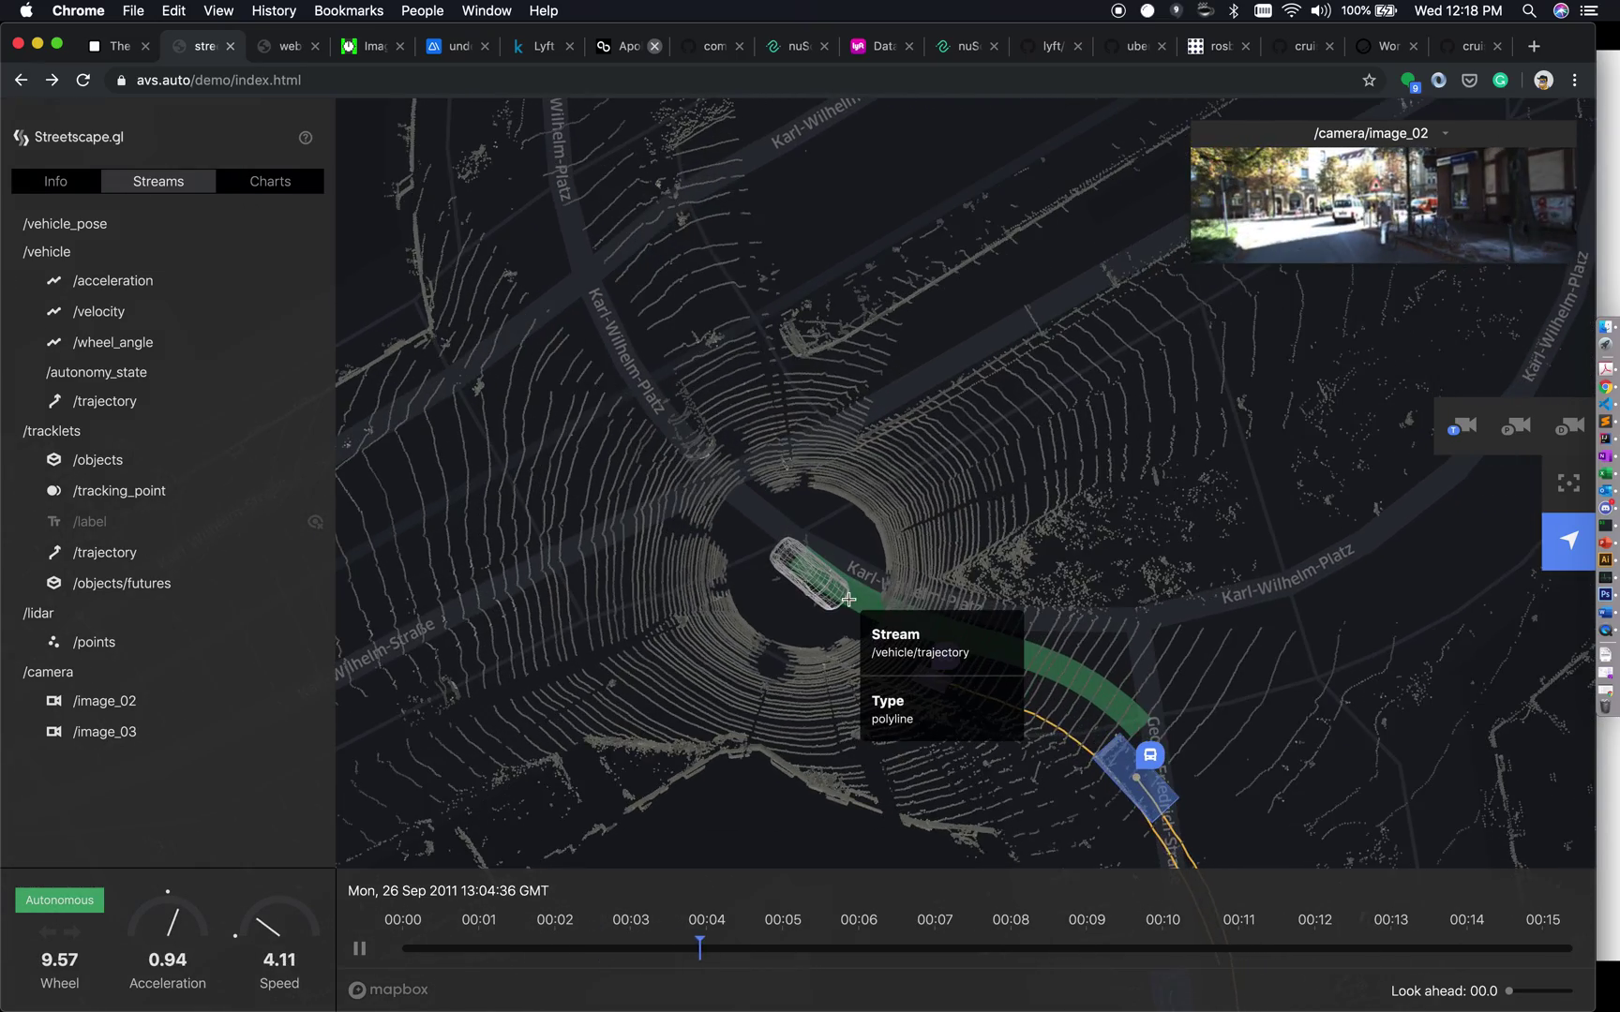
click(1519, 430)
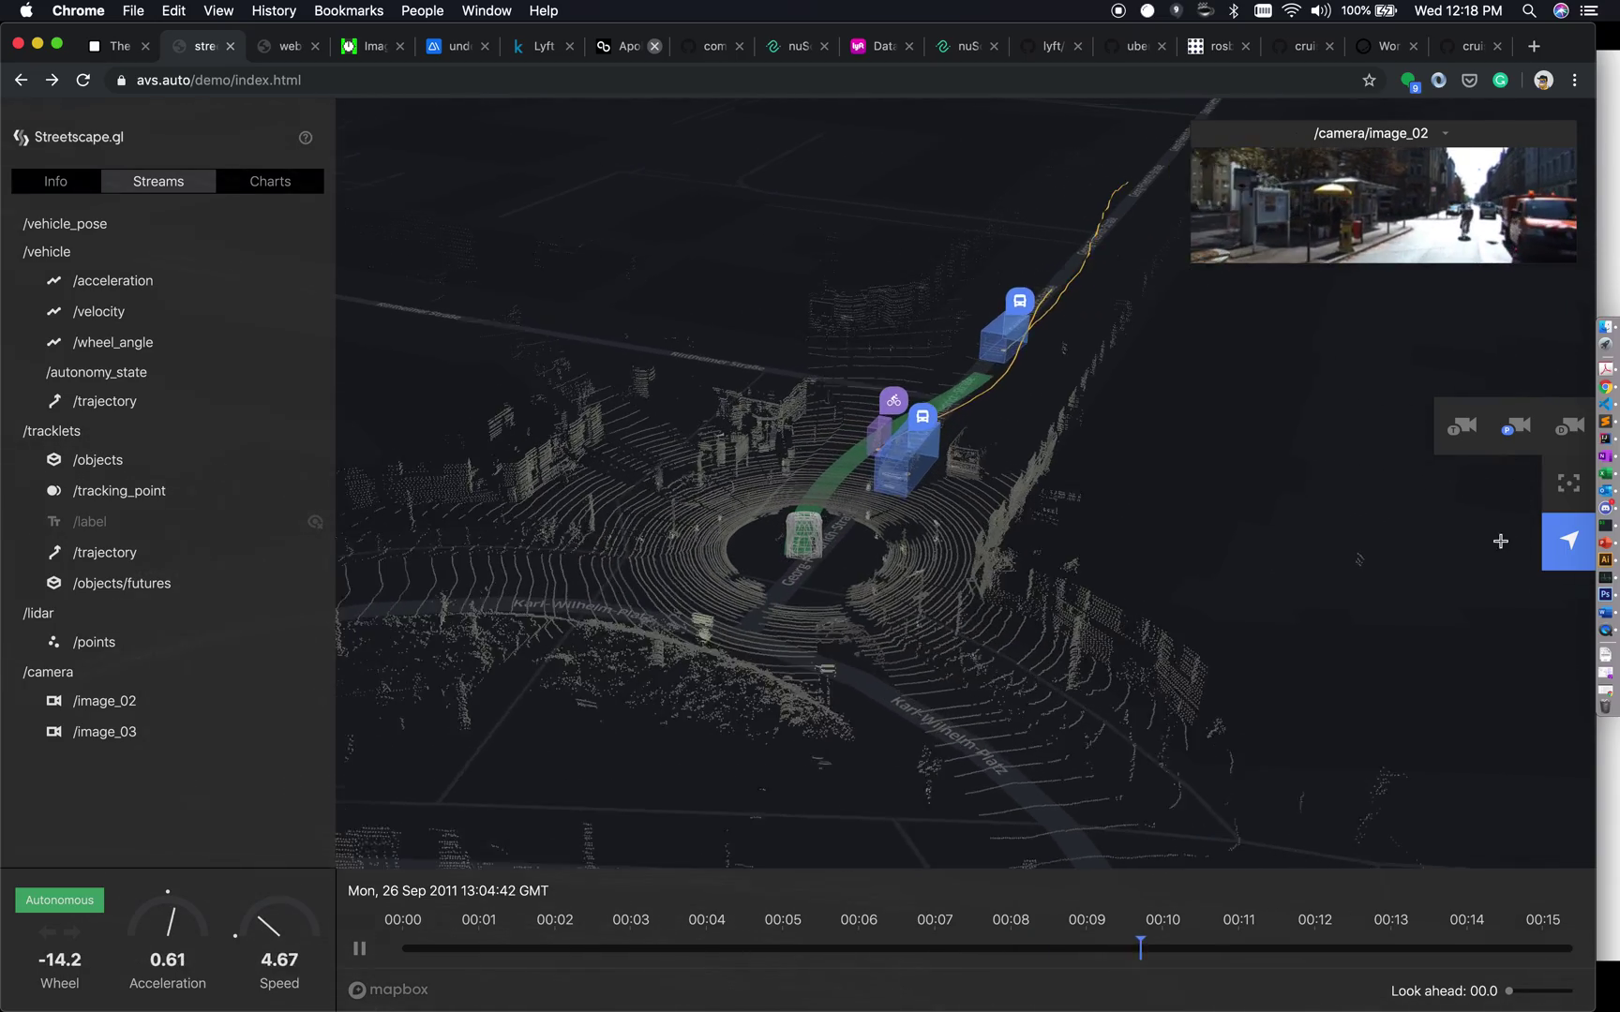
Recenter the camera on the vehicle, zoom the scene out, and recenter it again.
click(1569, 483)
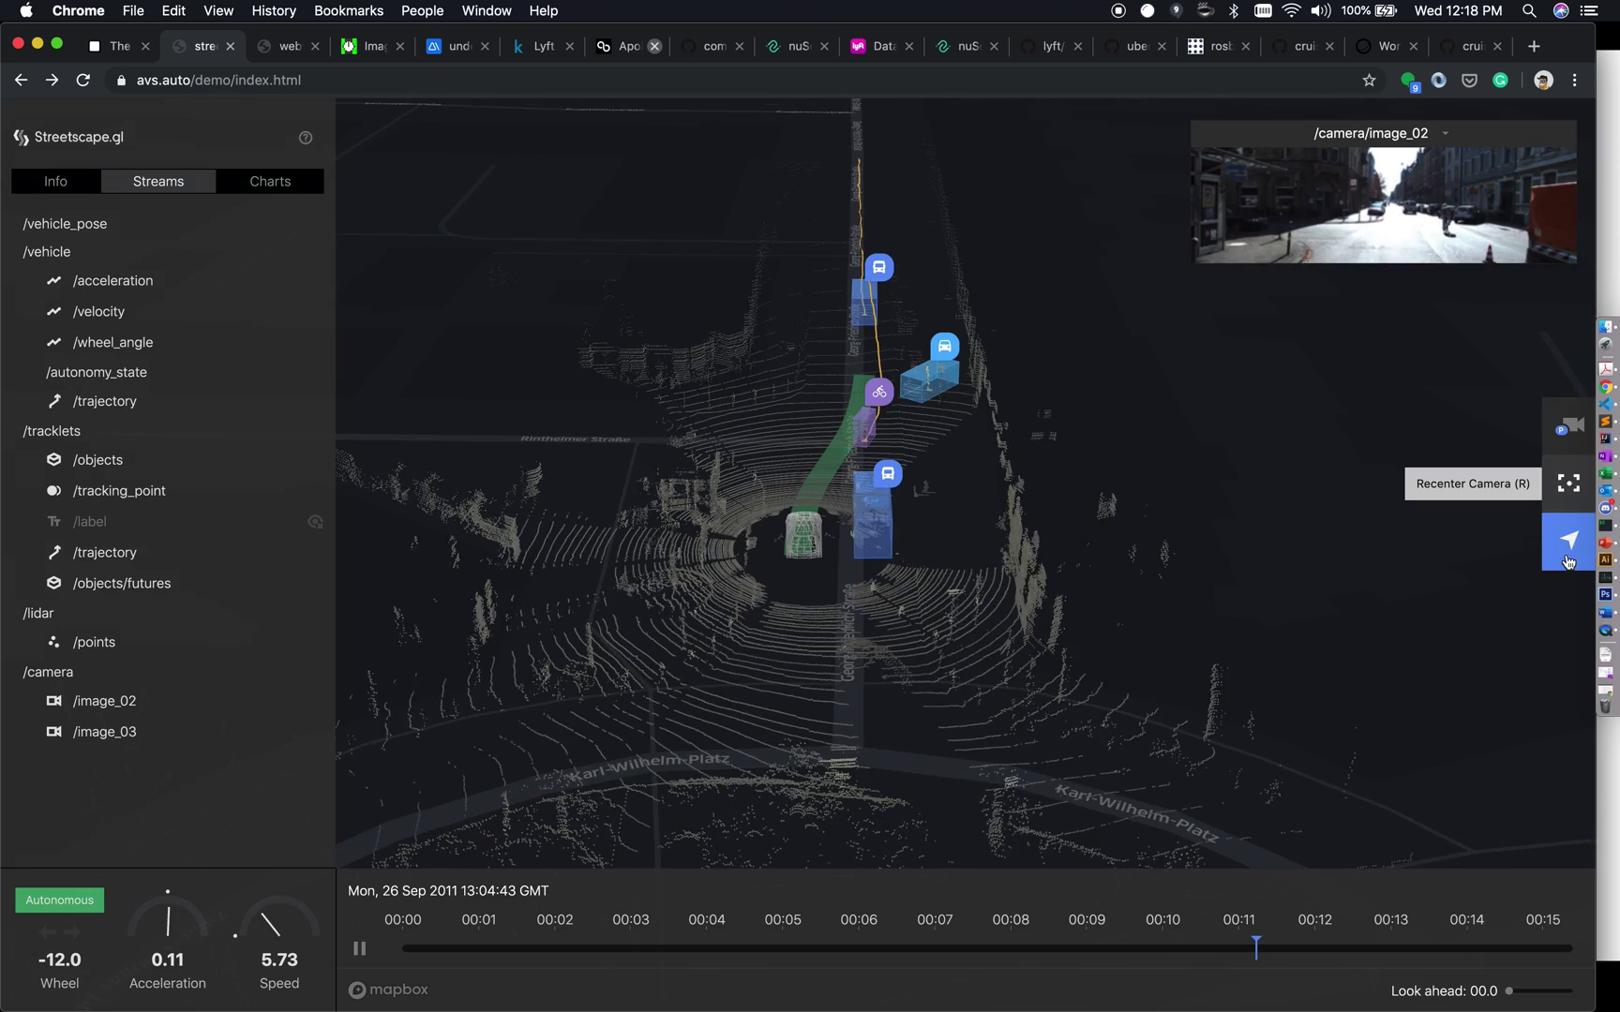
scroll(1045, 460, down, 5)
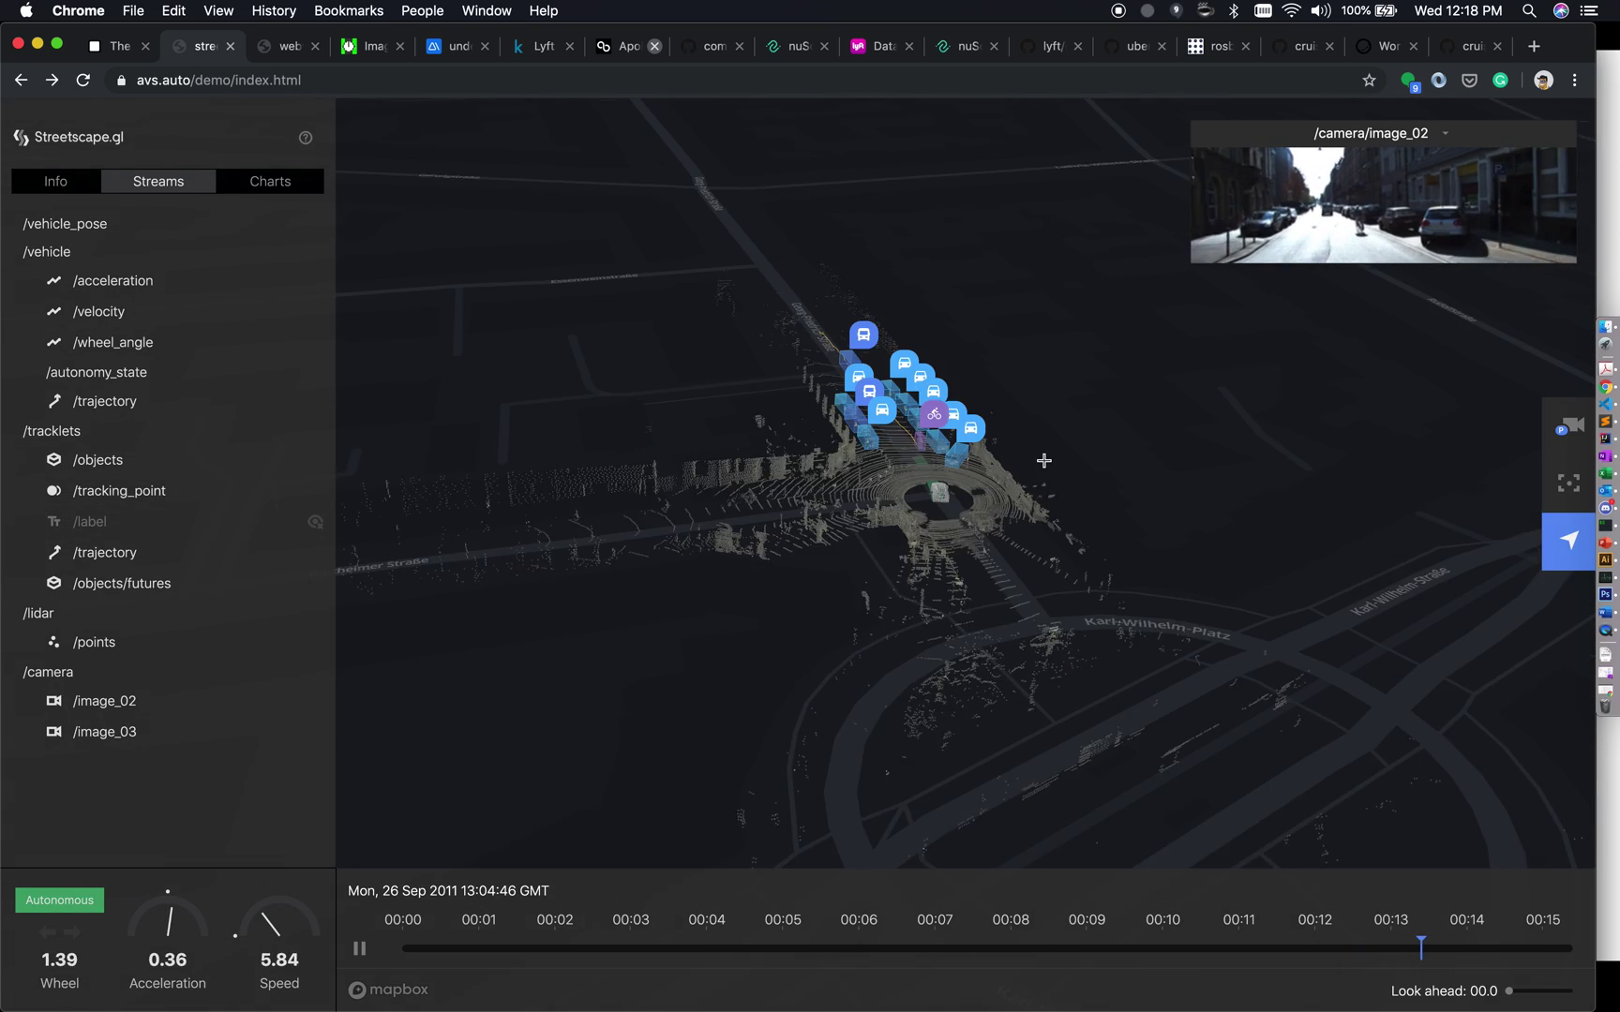
click(1588, 496)
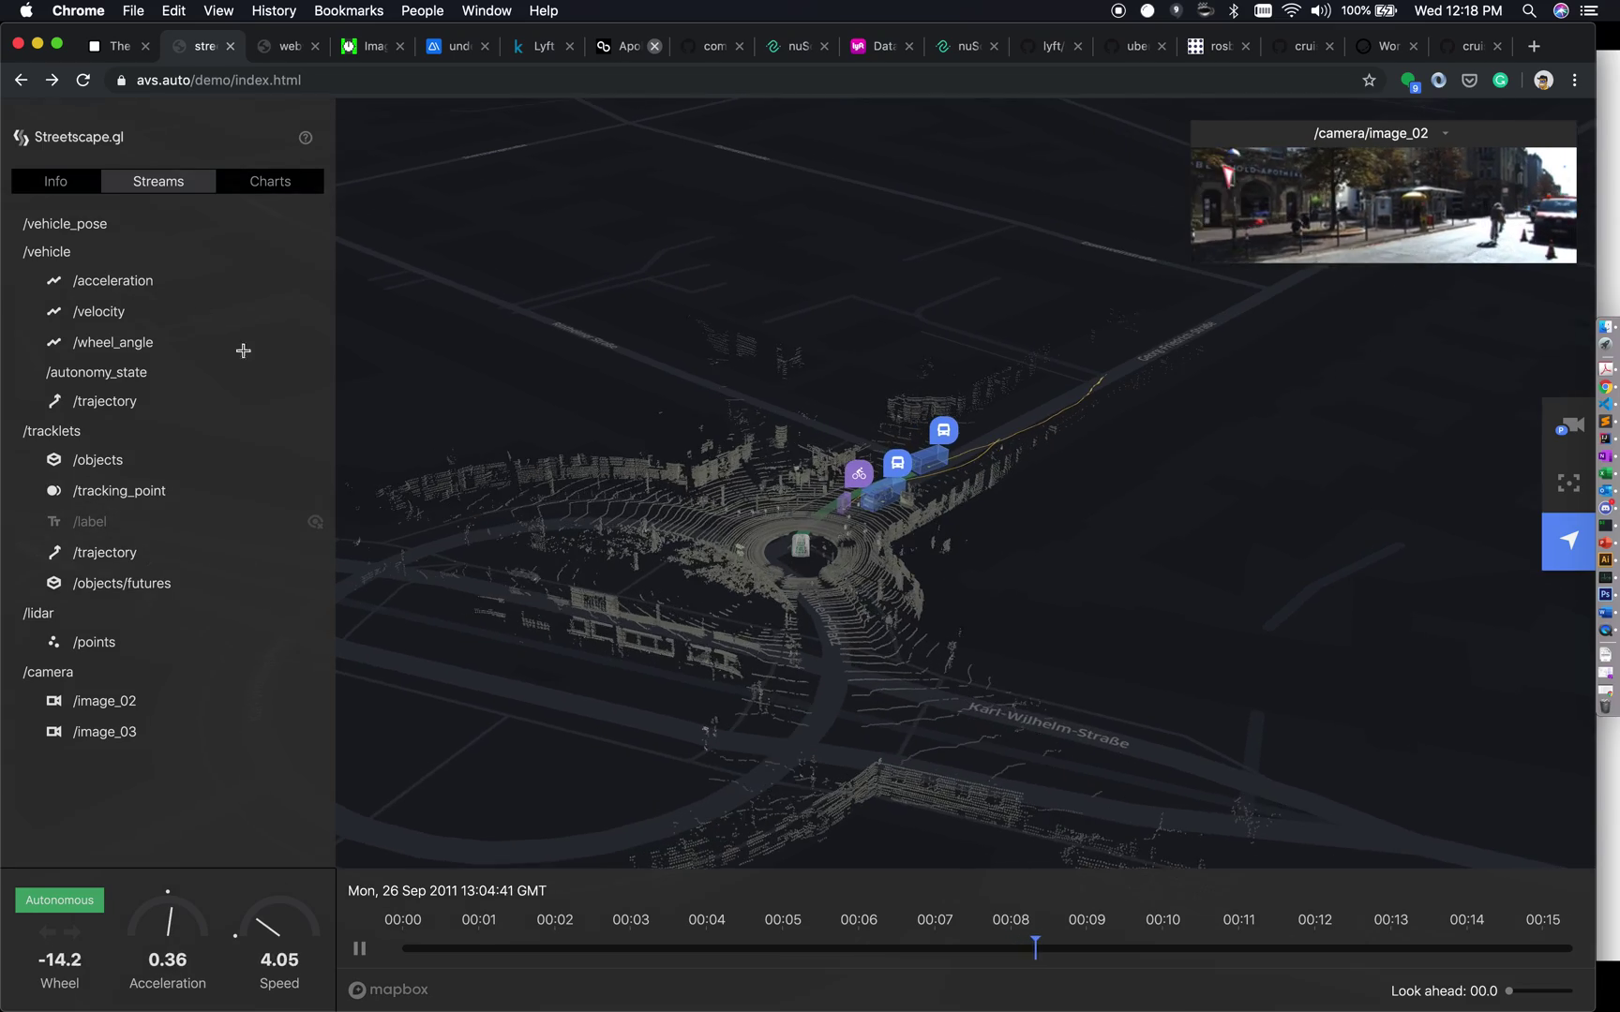
Load the nuTonomy-0006 demo log in place of the KITTI log.
click(64, 185)
click(75, 253)
click(77, 267)
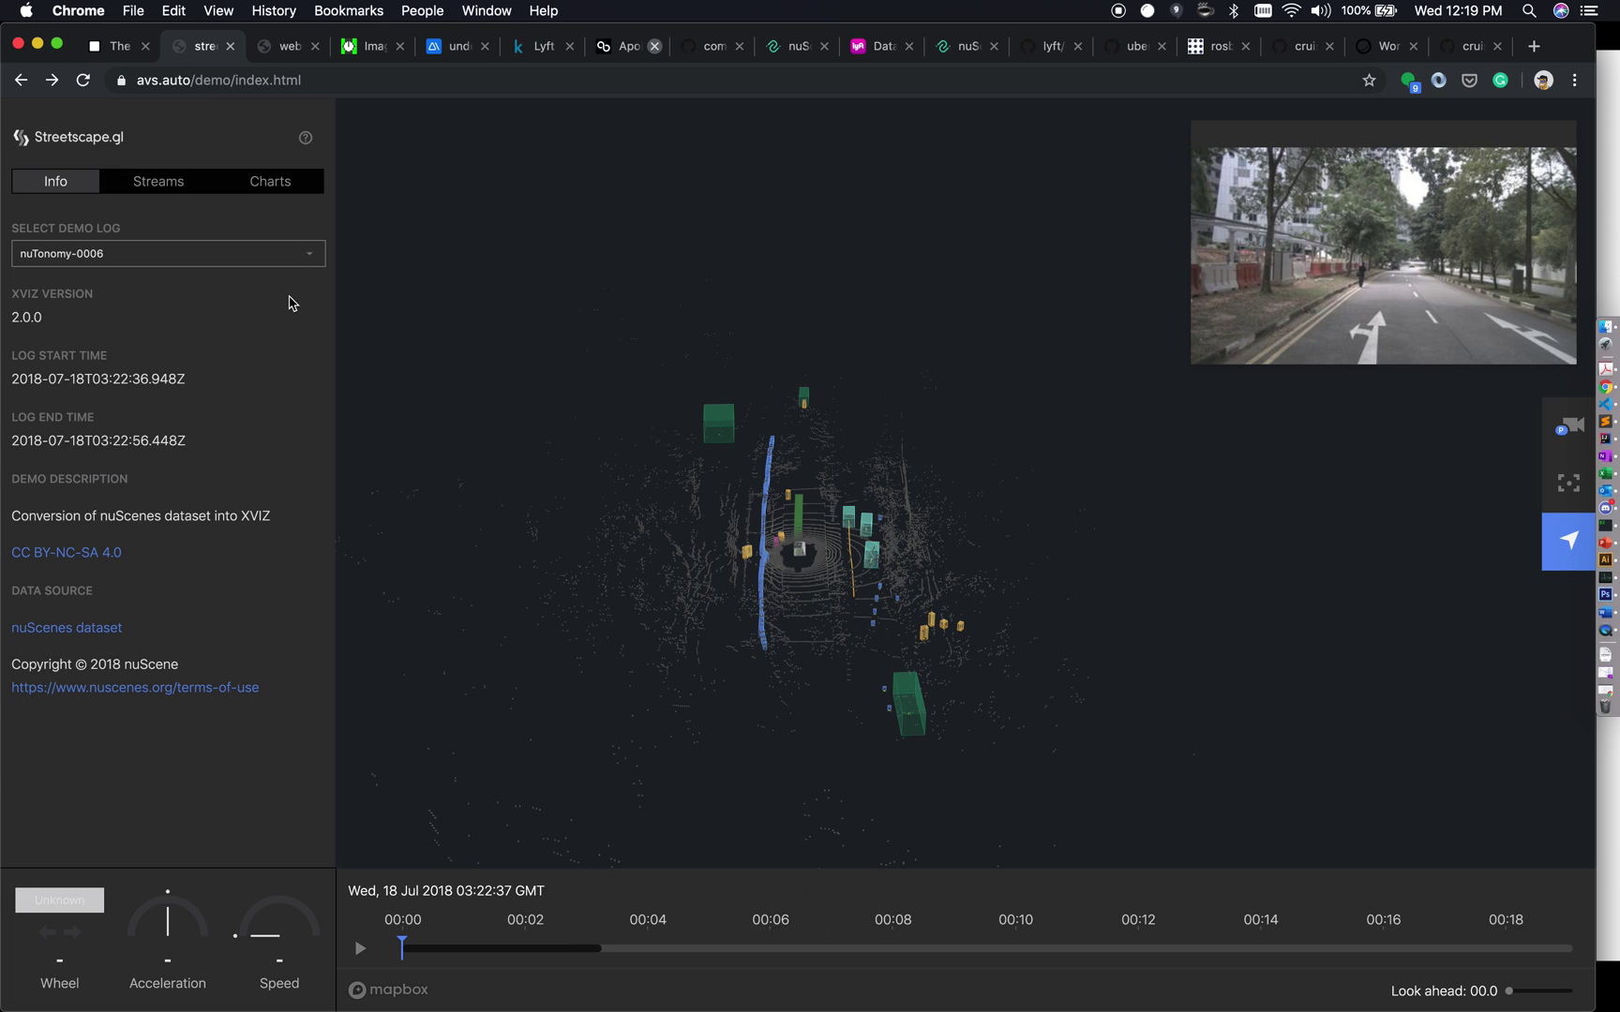
Review the nuTonomy log's stream list, from the /vehicle and /human classes to /movable_object, /static_object, /objects, /lidar and /camera.
click(167, 184)
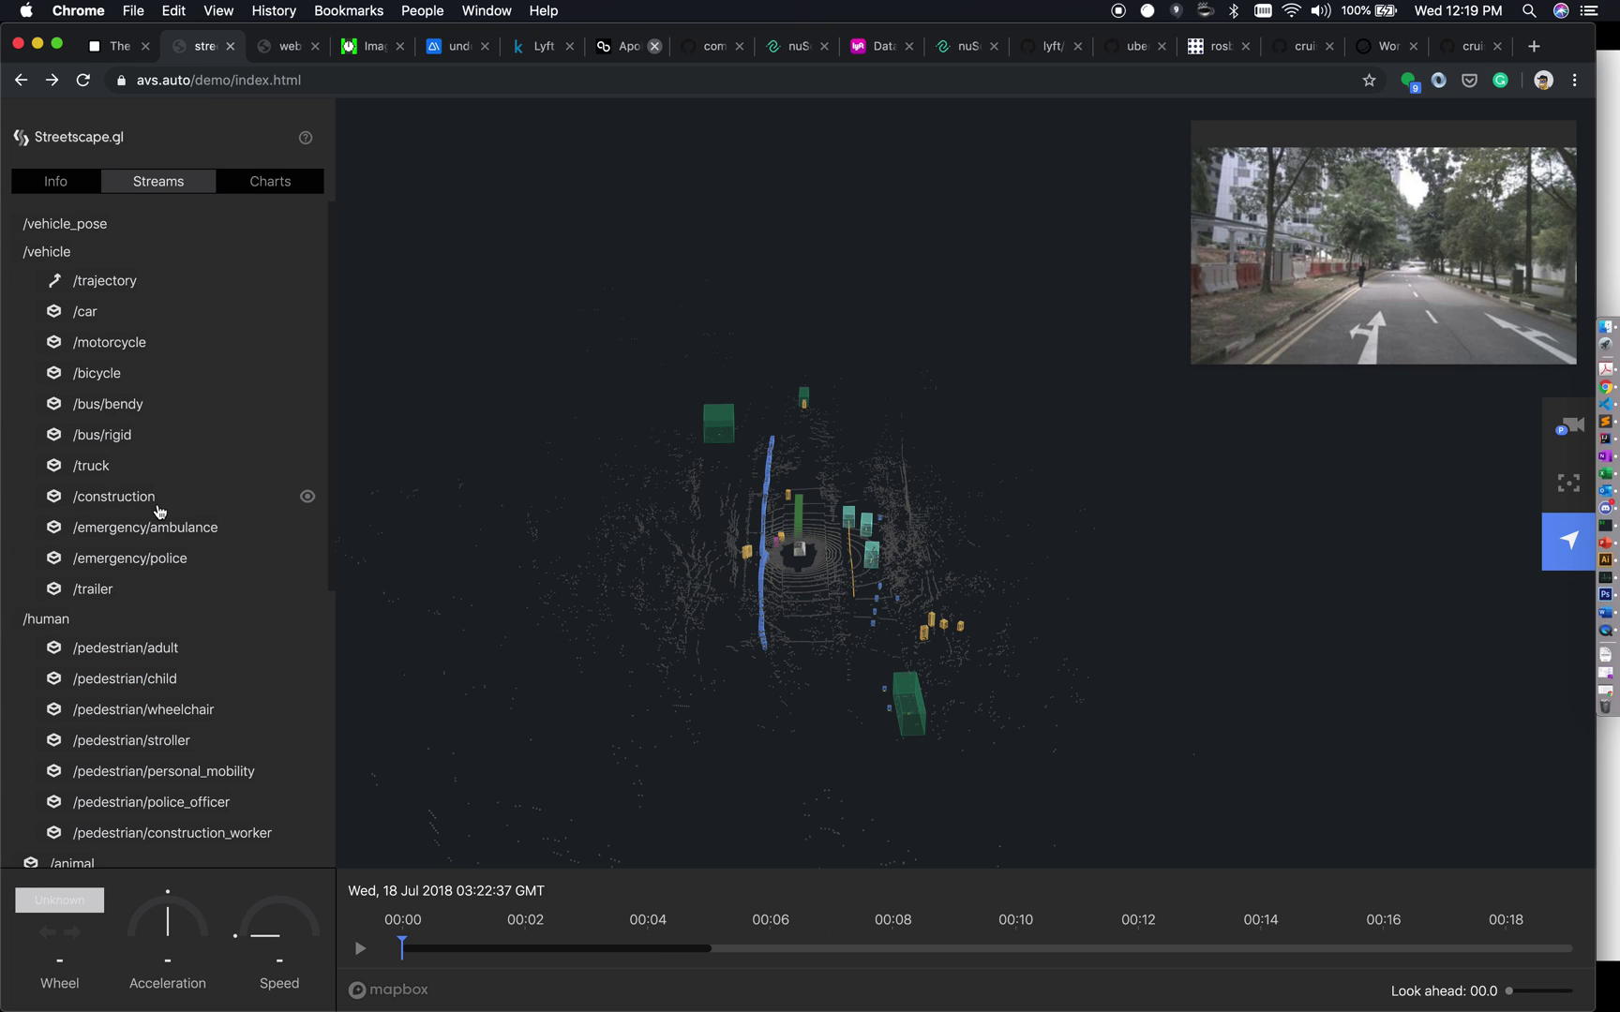
scroll(159, 511, down, 10)
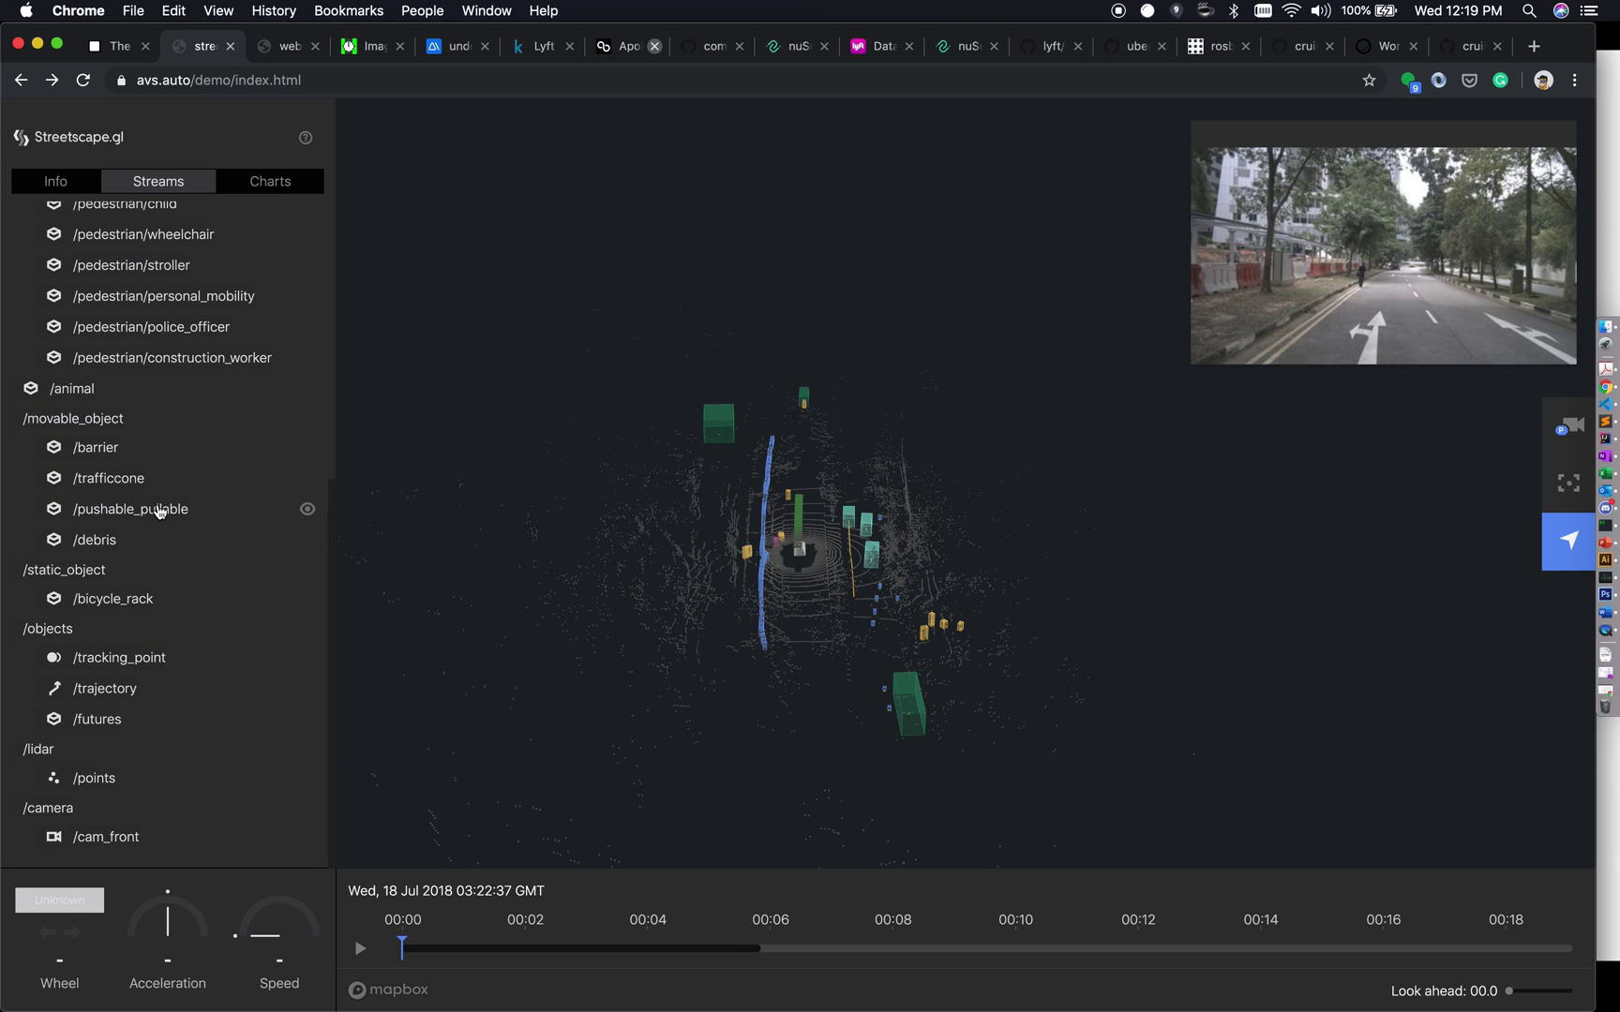
scroll(160, 511, up, 10)
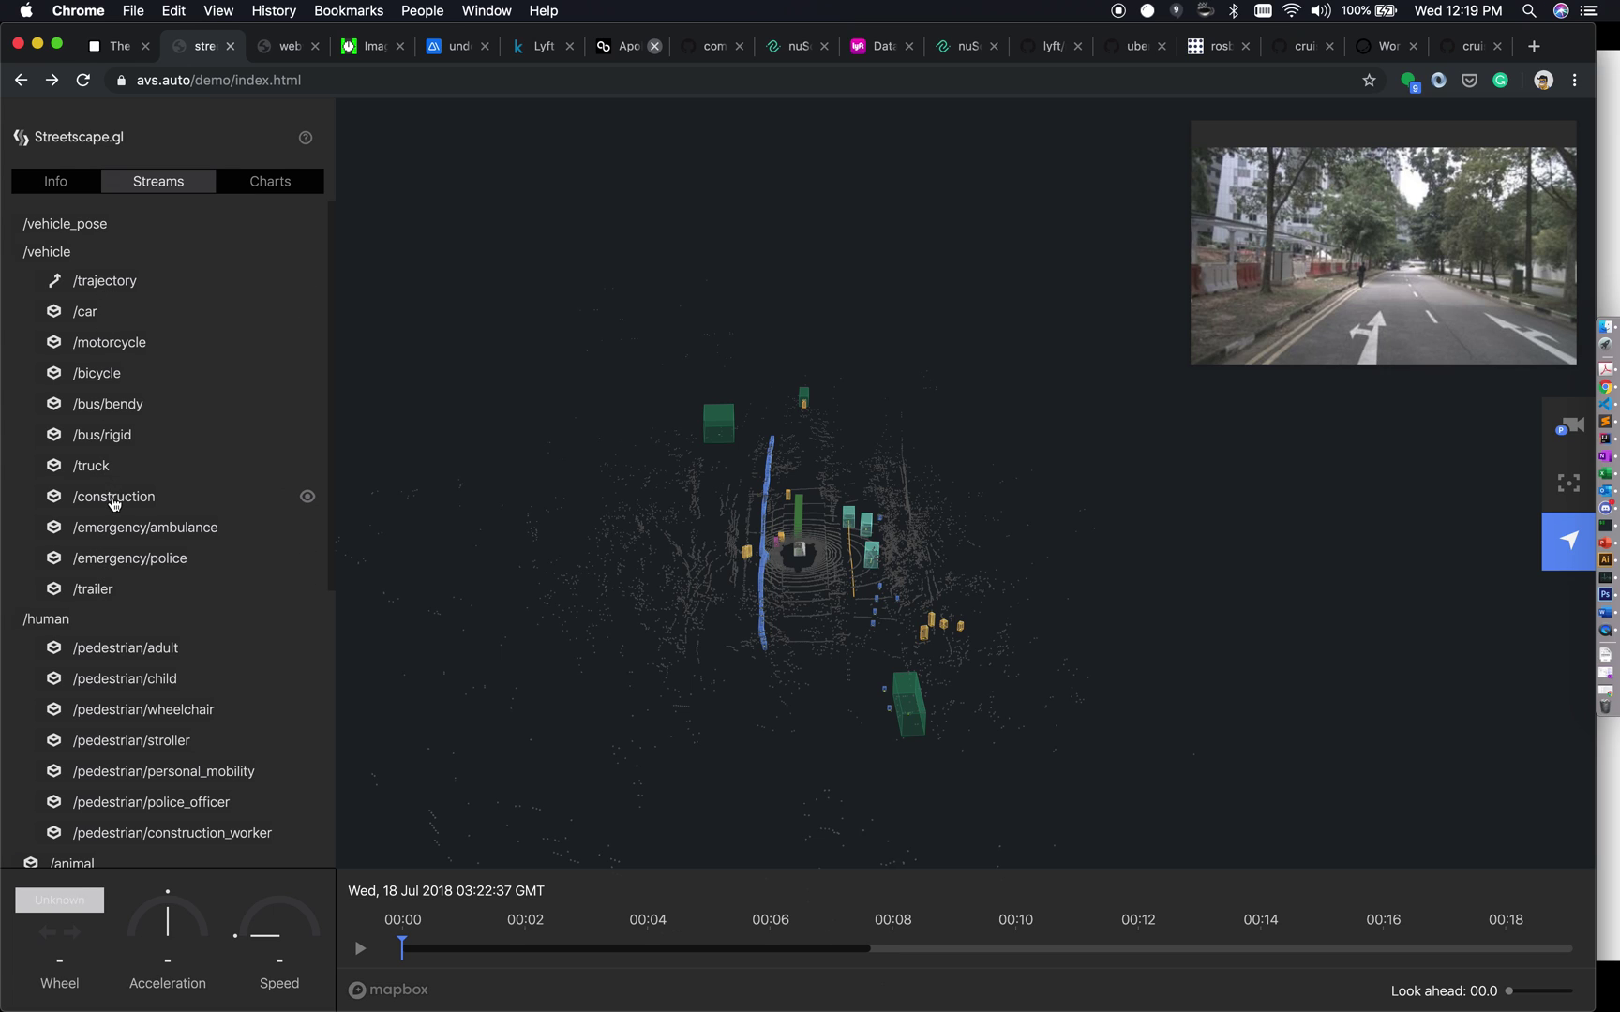
scroll(105, 611, down, 3)
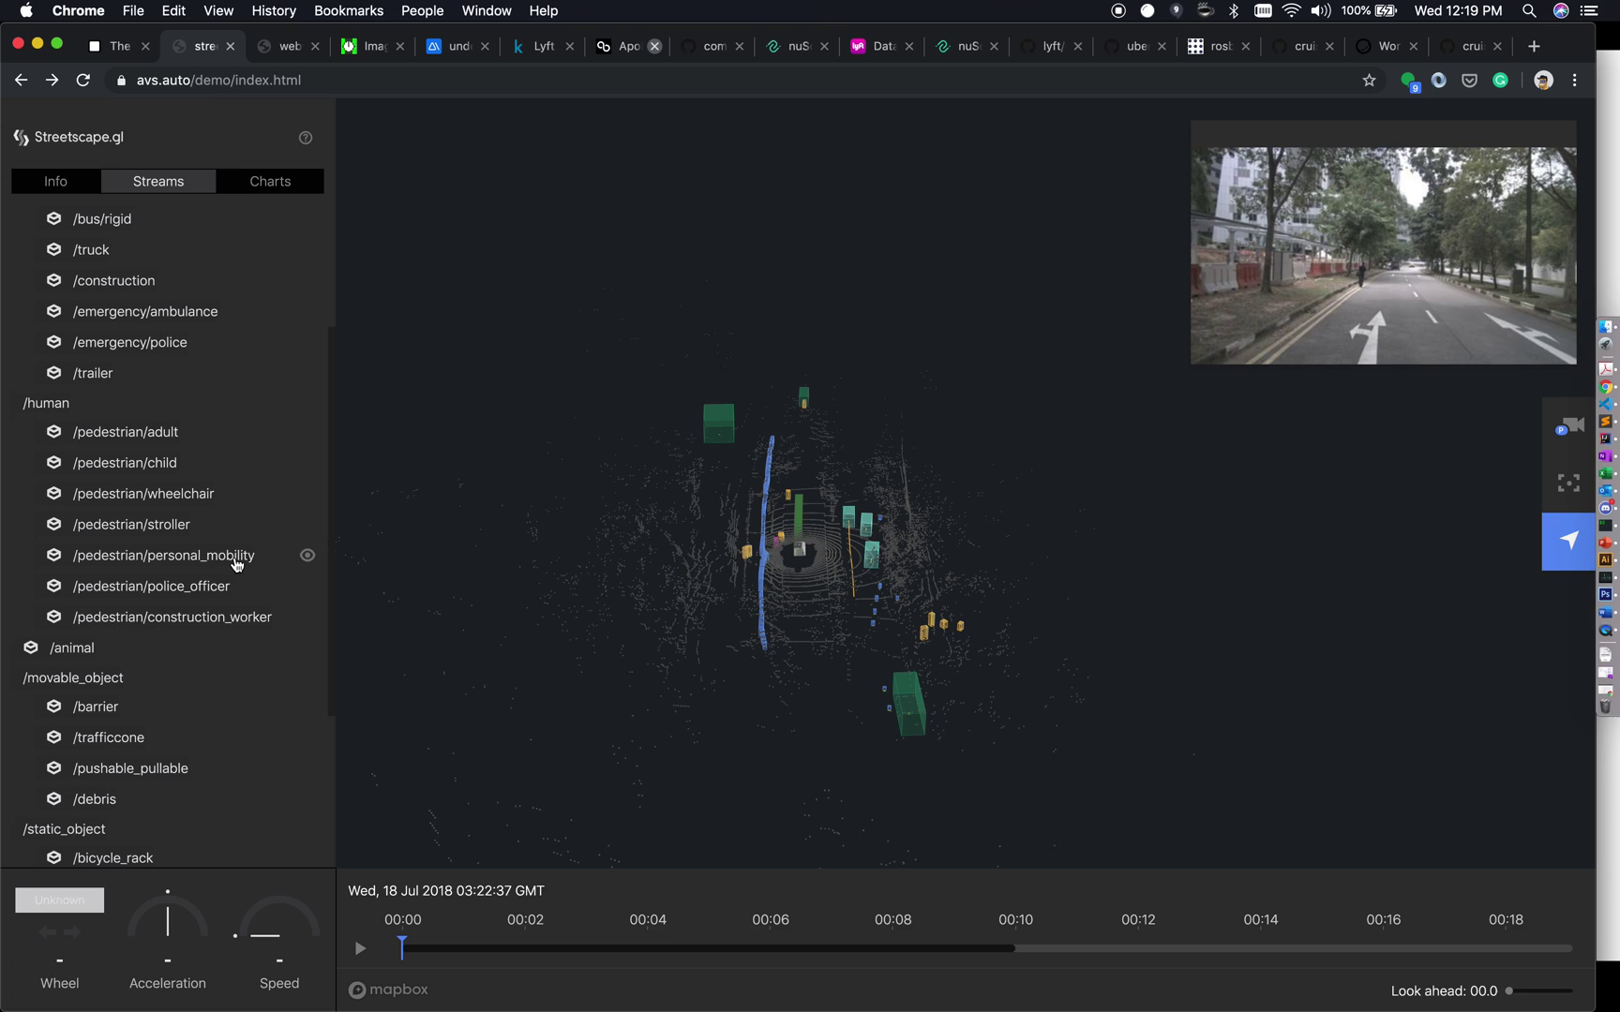
scroll(212, 593, down, 5)
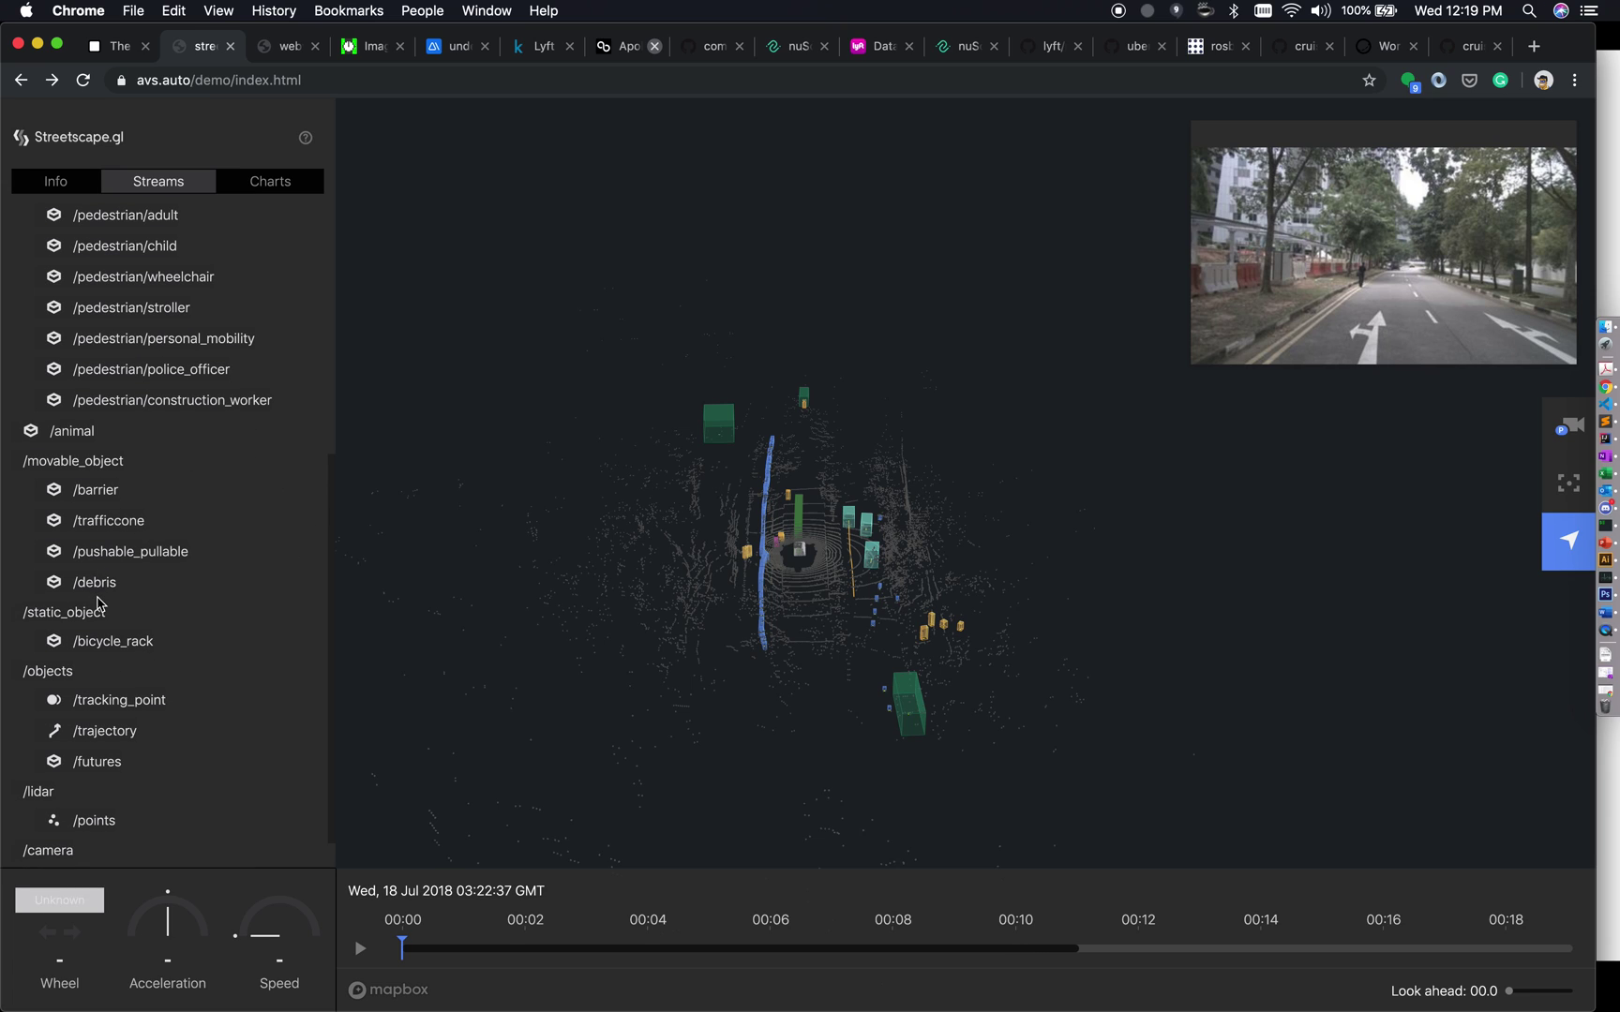
scroll(99, 604, down, 1)
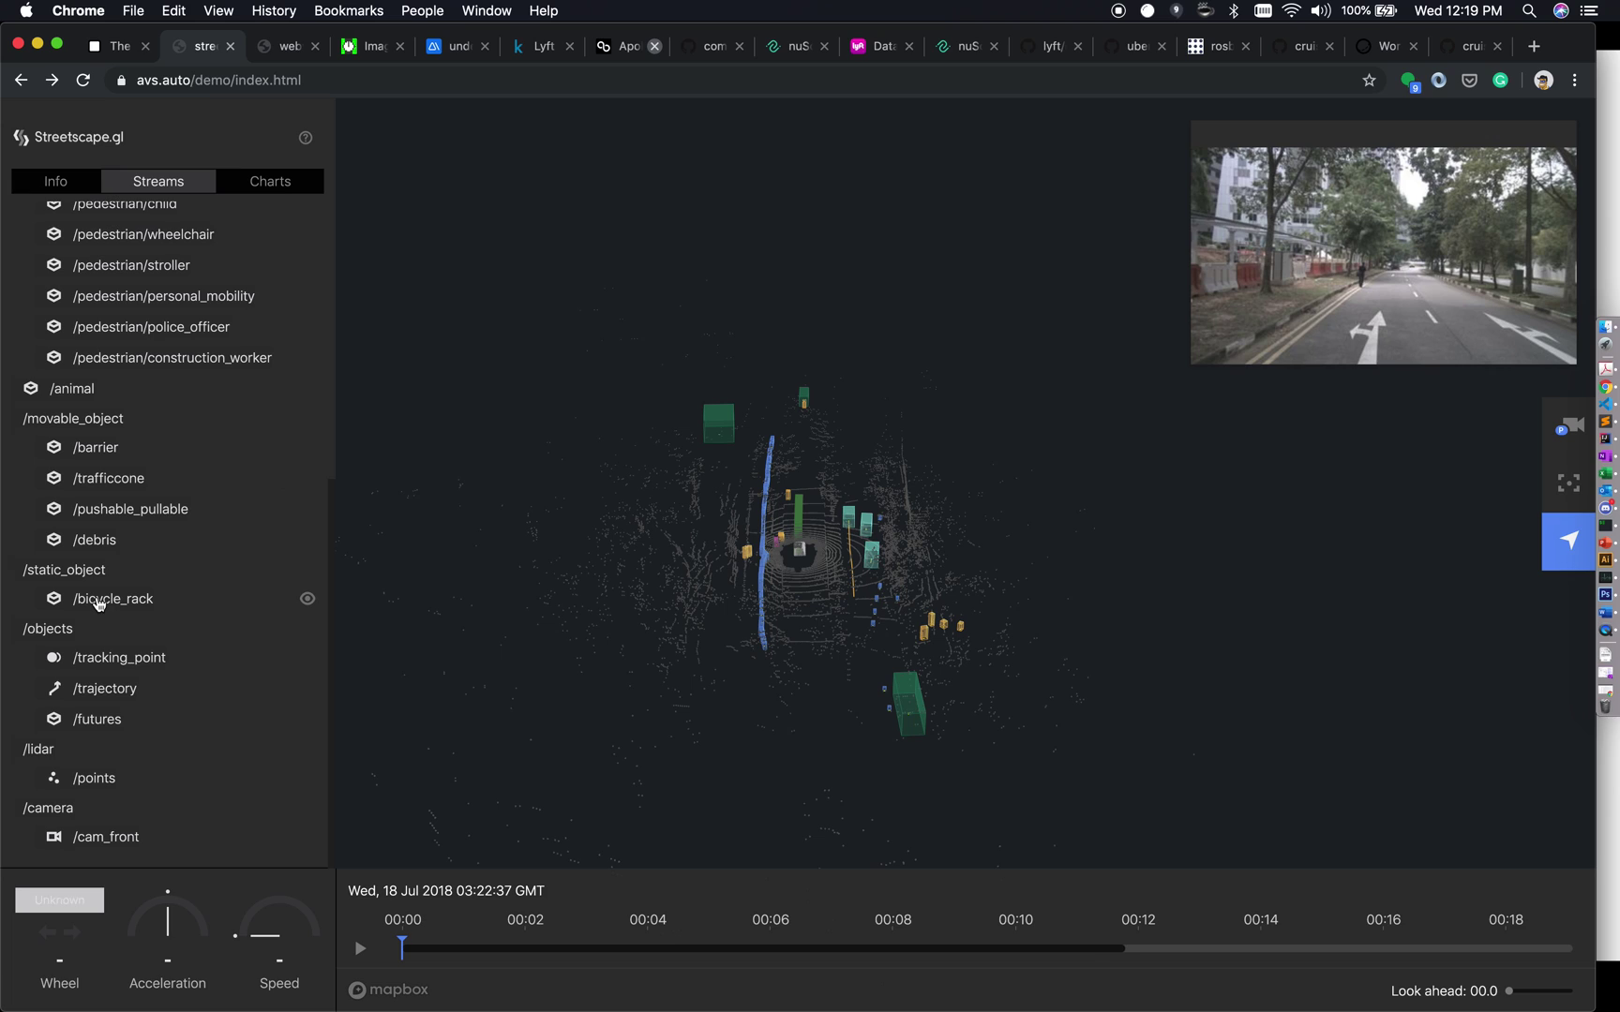
scroll(141, 562, up, 2)
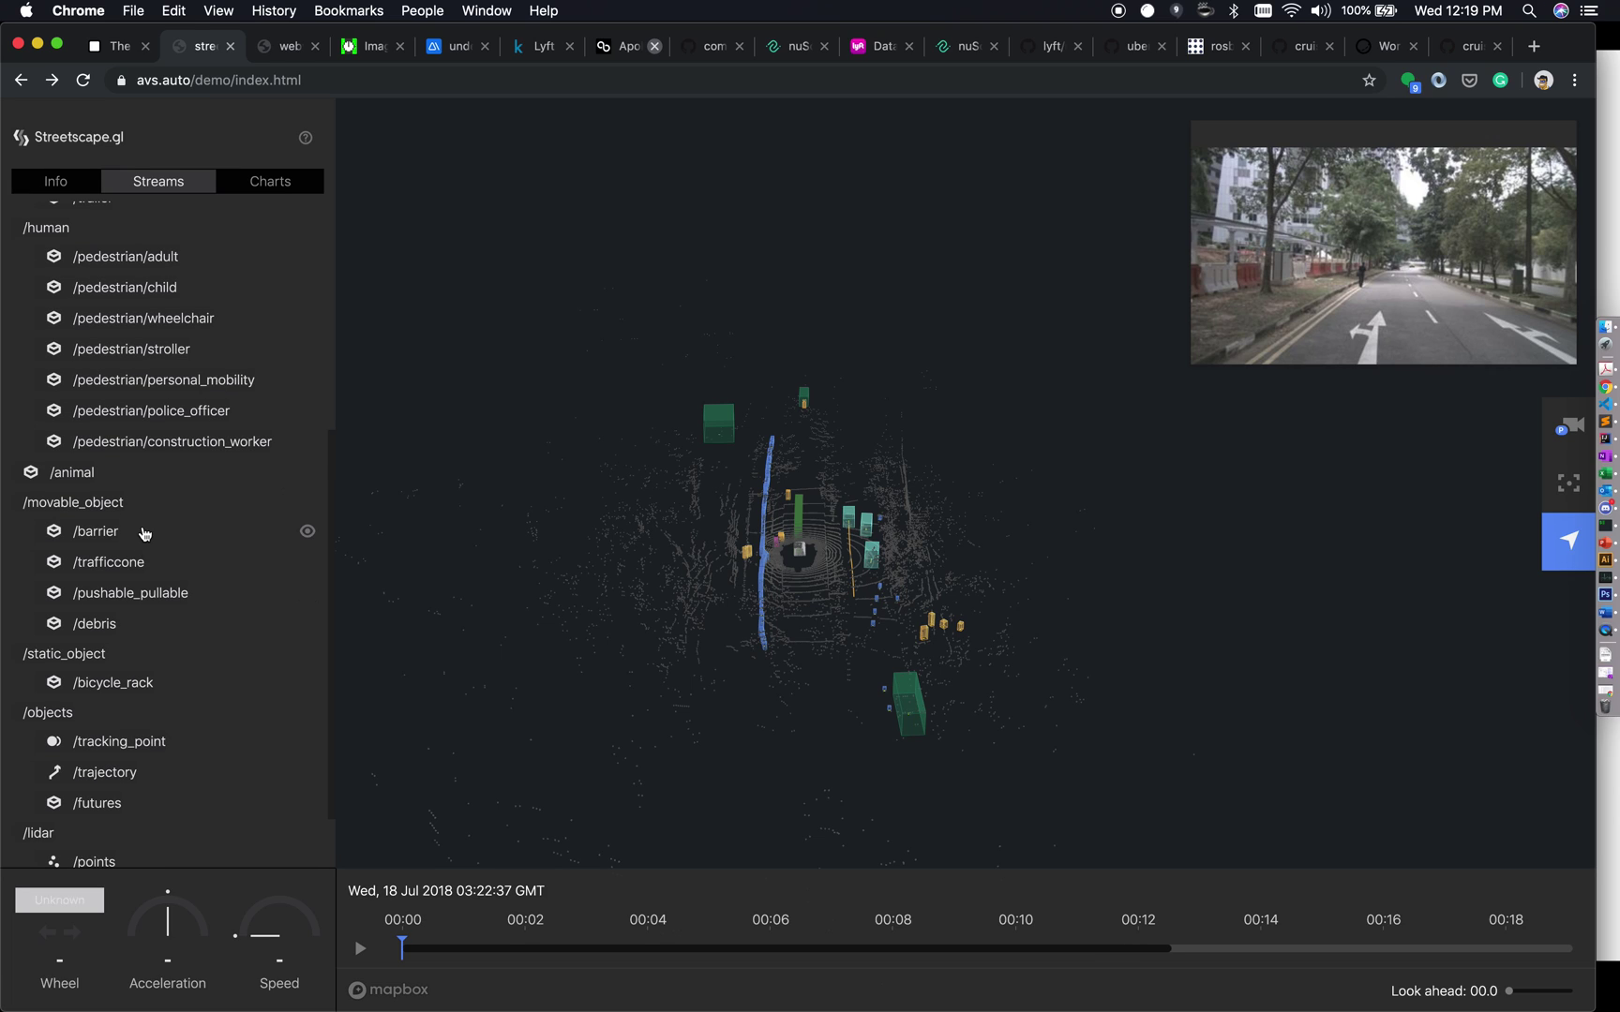
scroll(144, 534, down, 2)
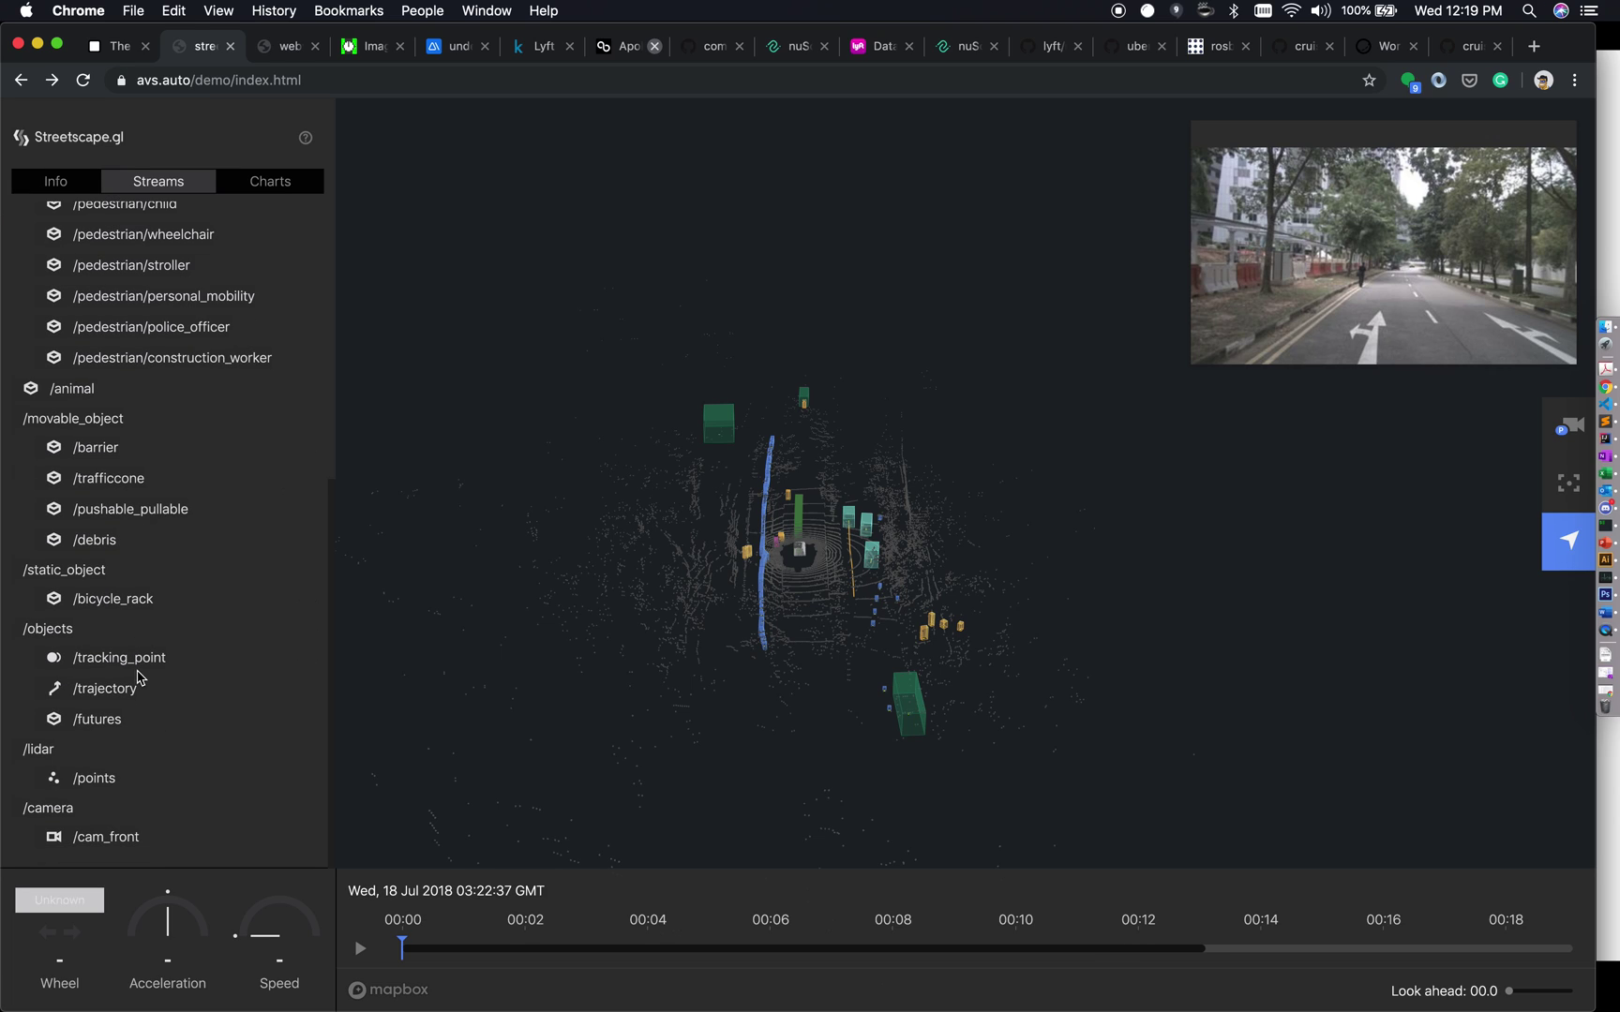
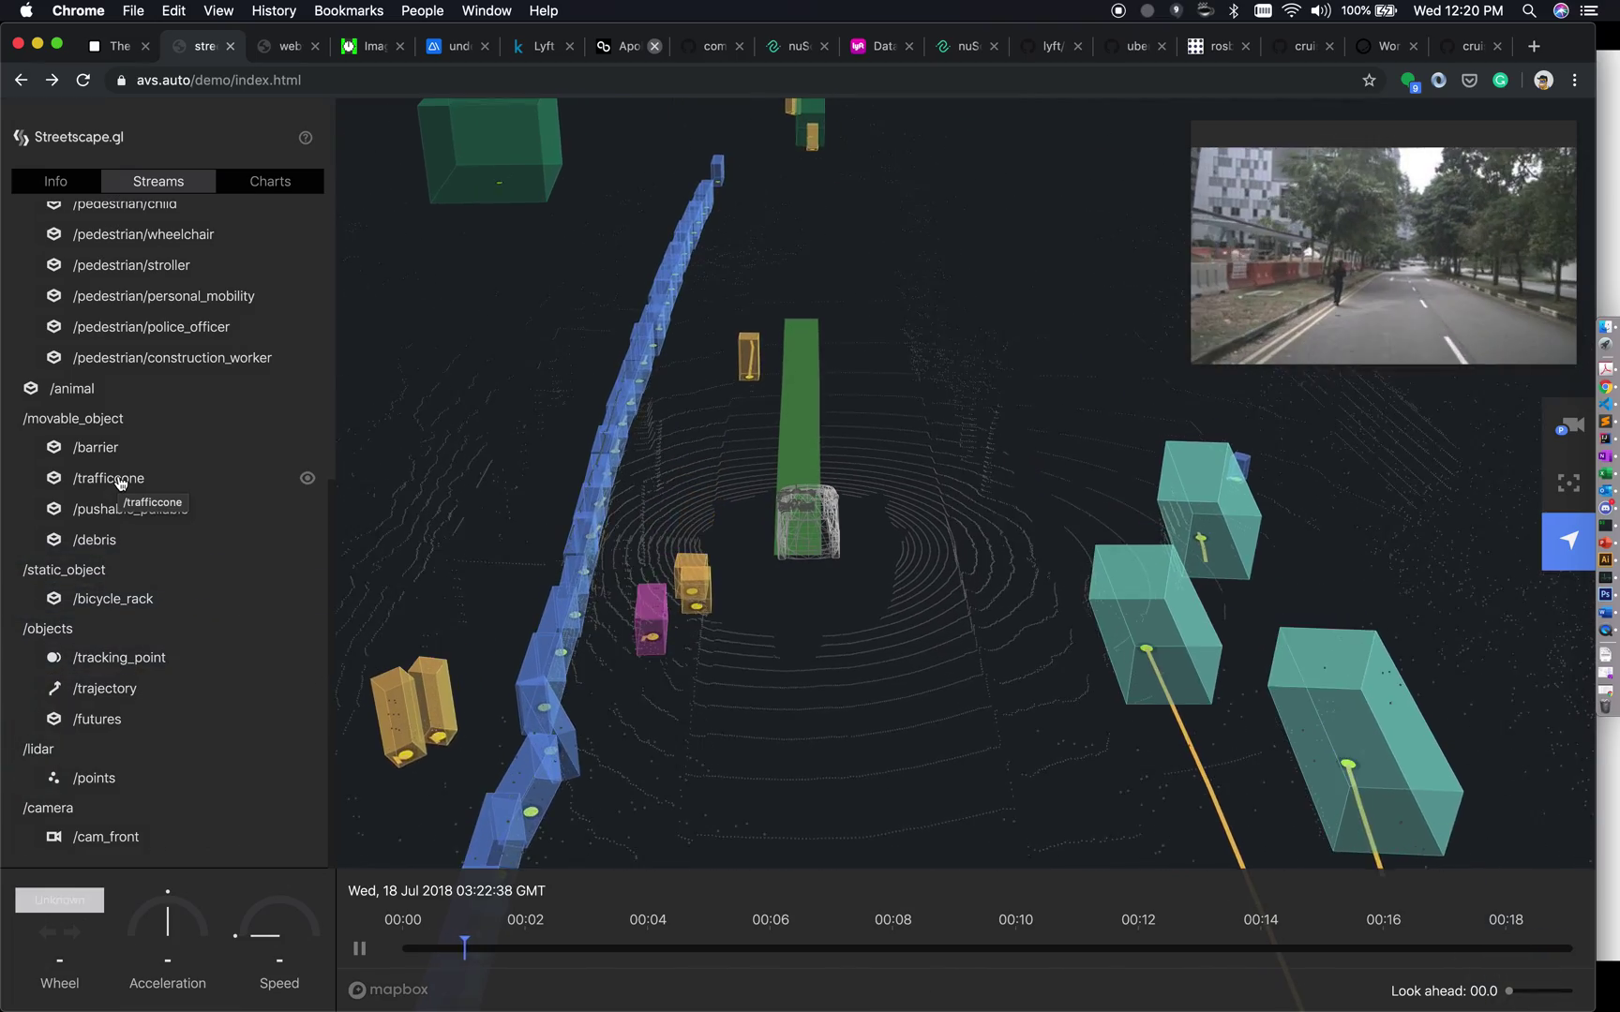
Examine the classified object boxes around the vehicle during nuTonomy playback, comparing them with the stream list and front camera.
scroll(136, 410, up, 3)
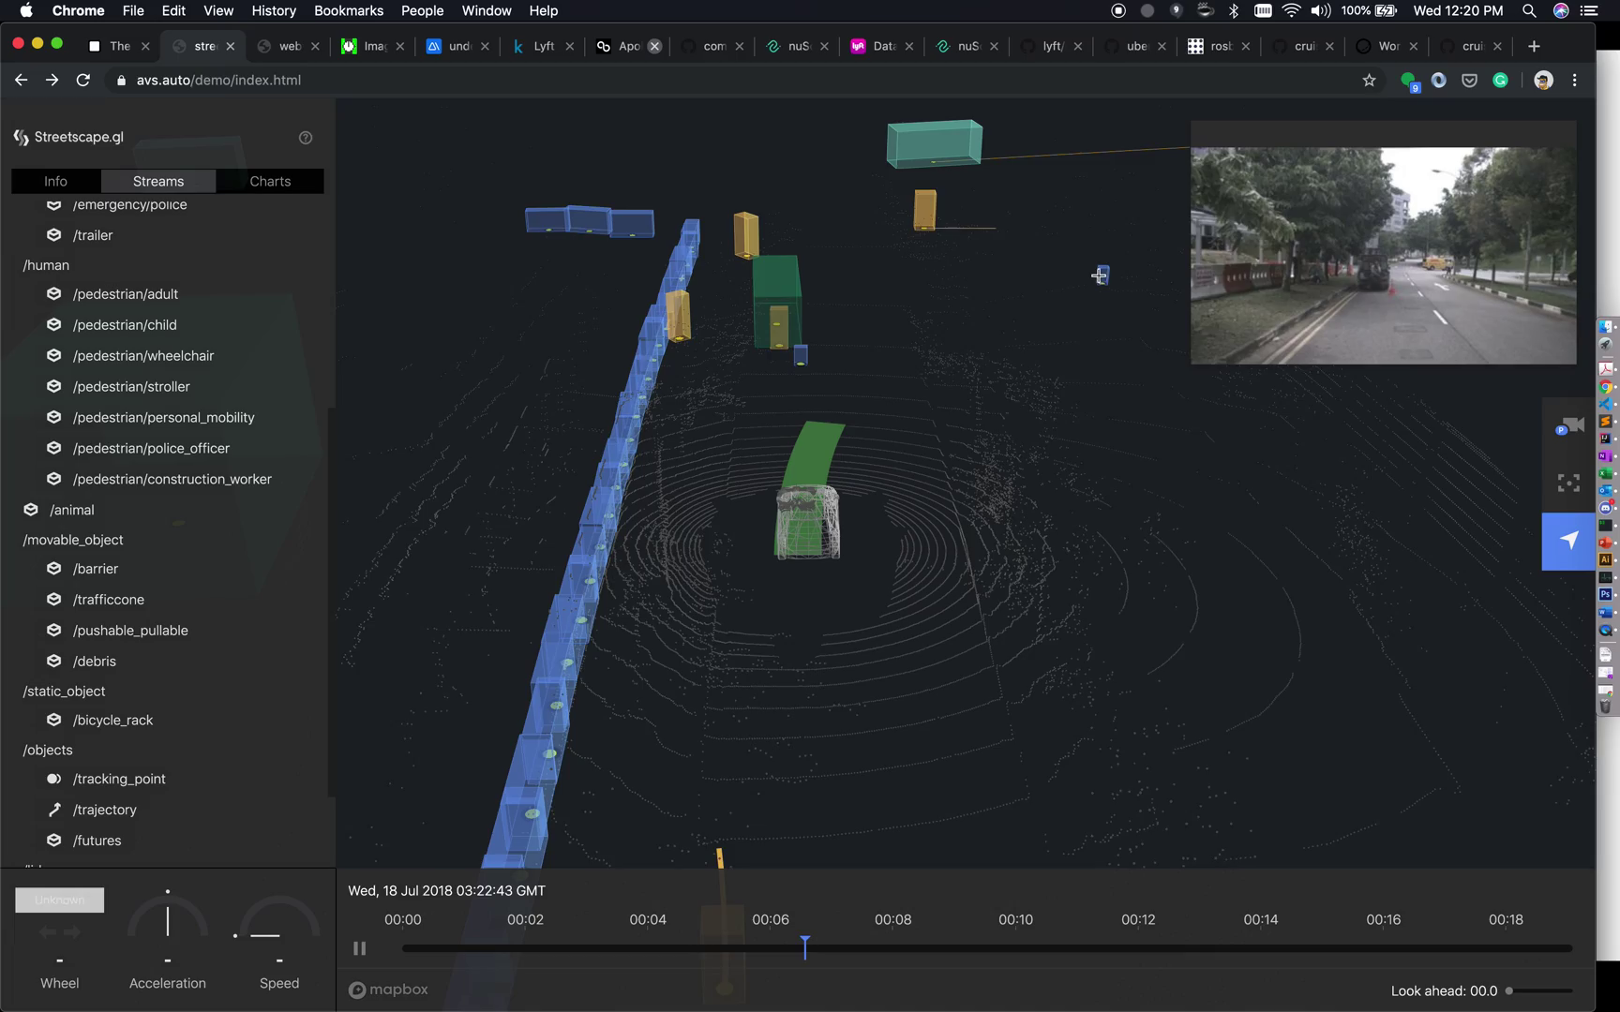
mouse_move(1101, 276)
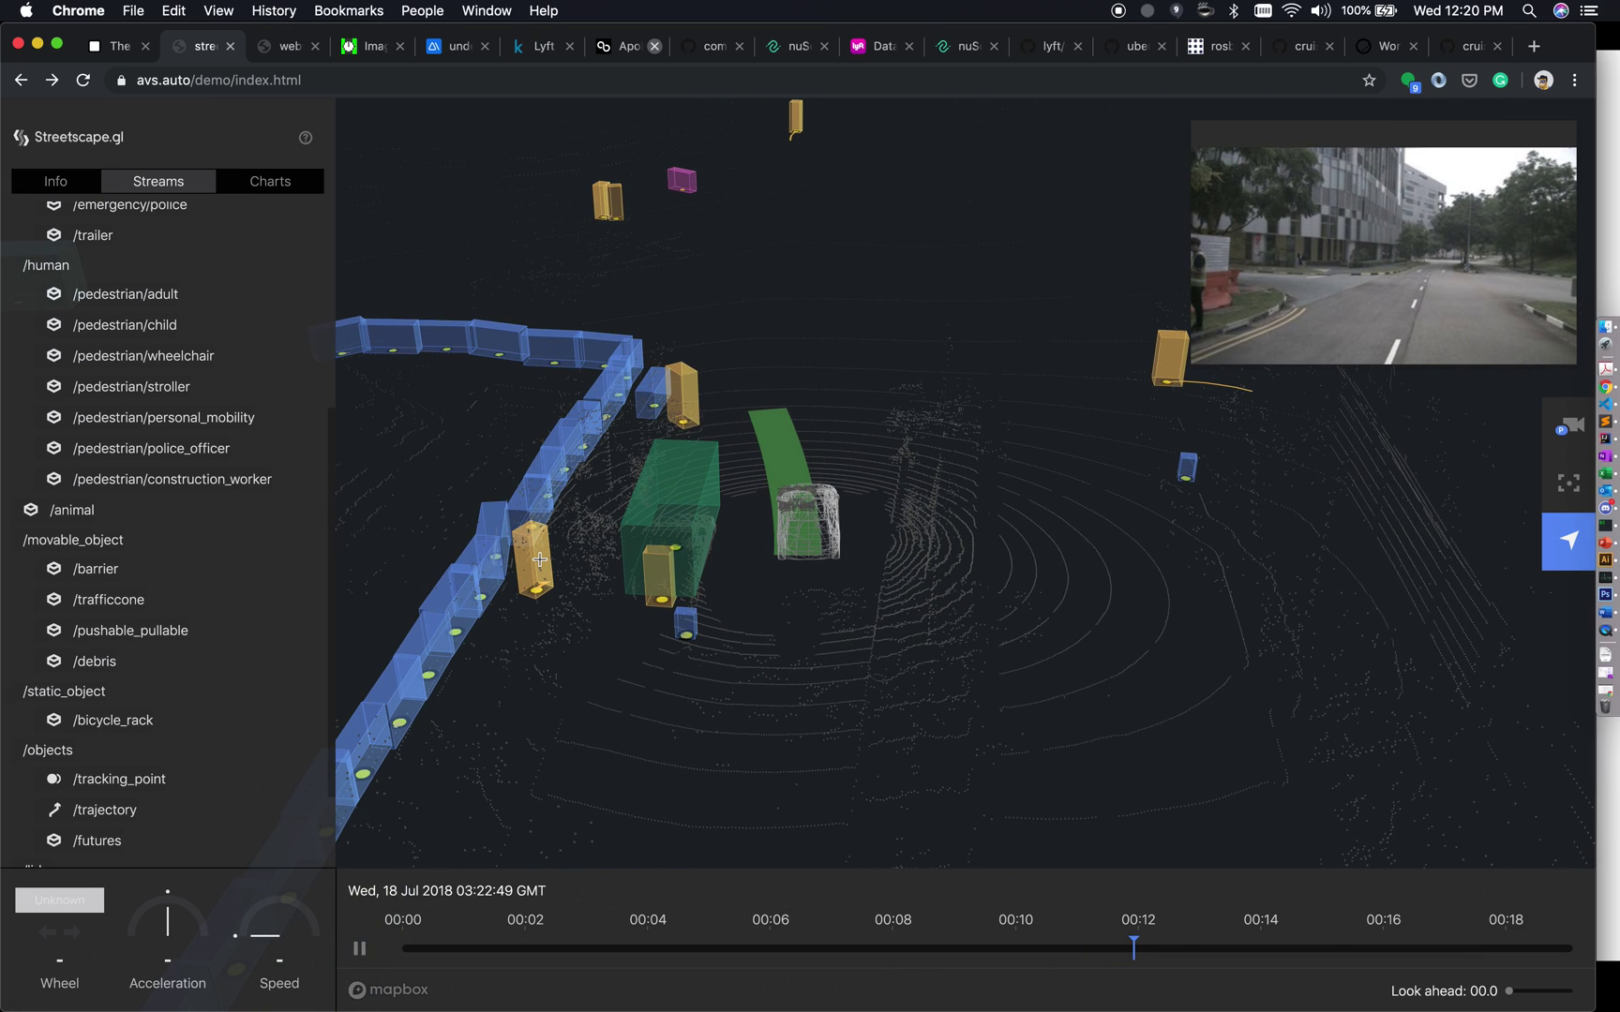
mouse_move(507, 560)
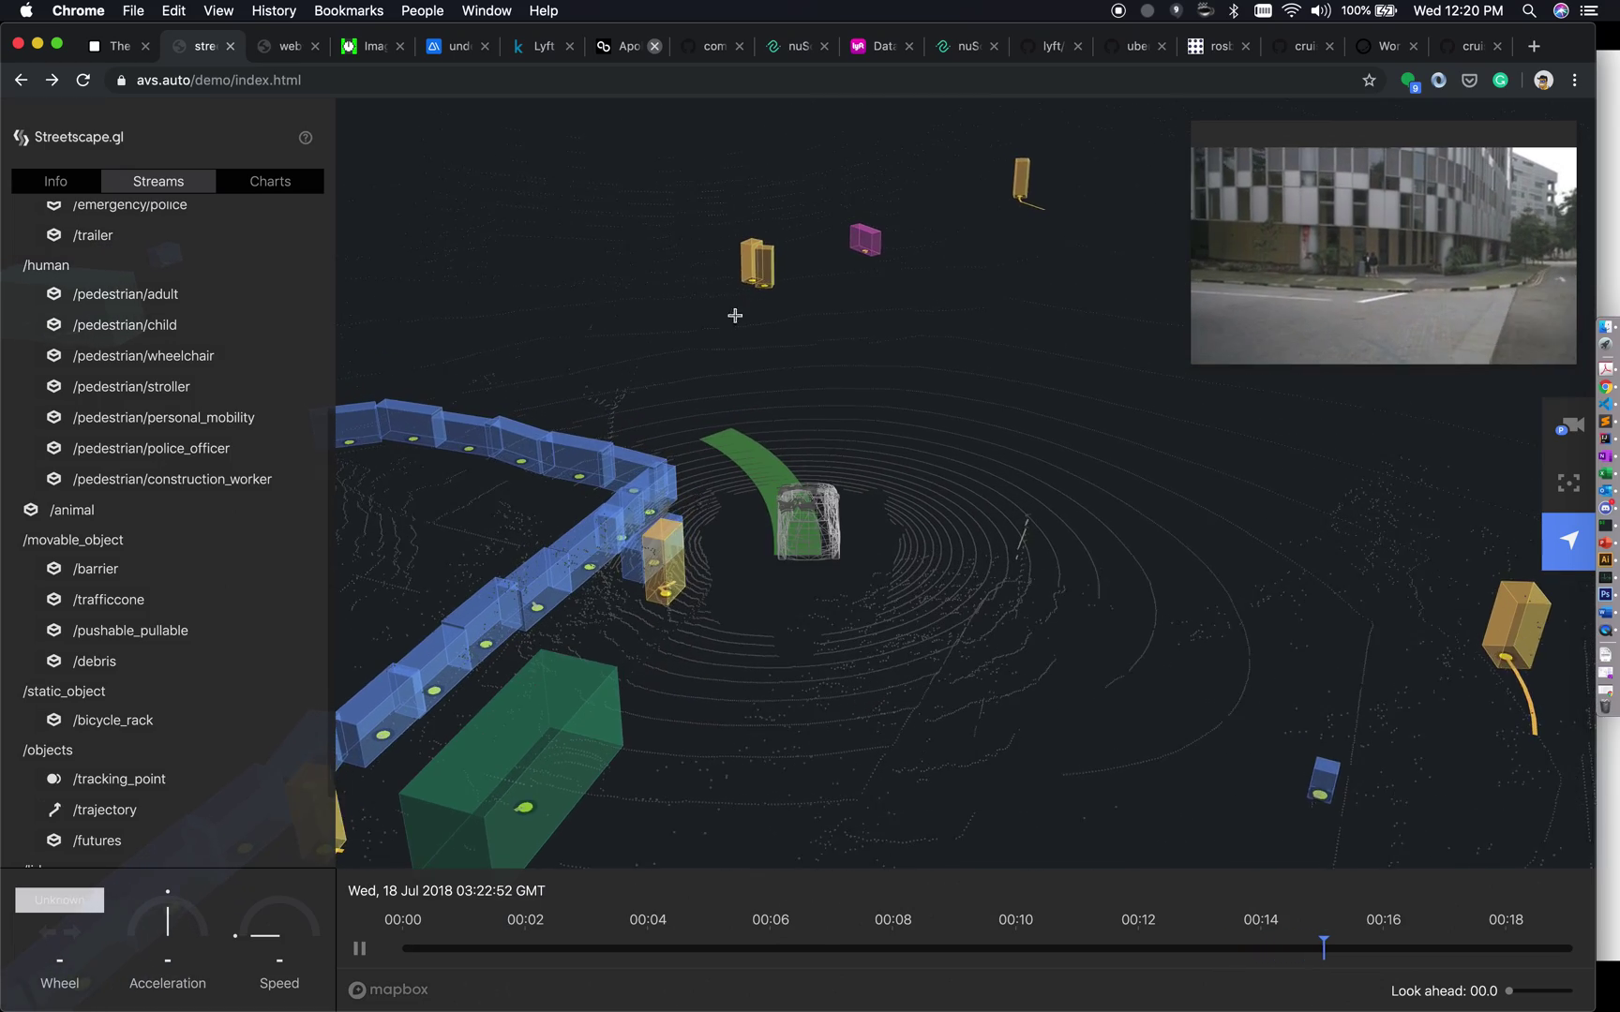
mouse_move(896, 306)
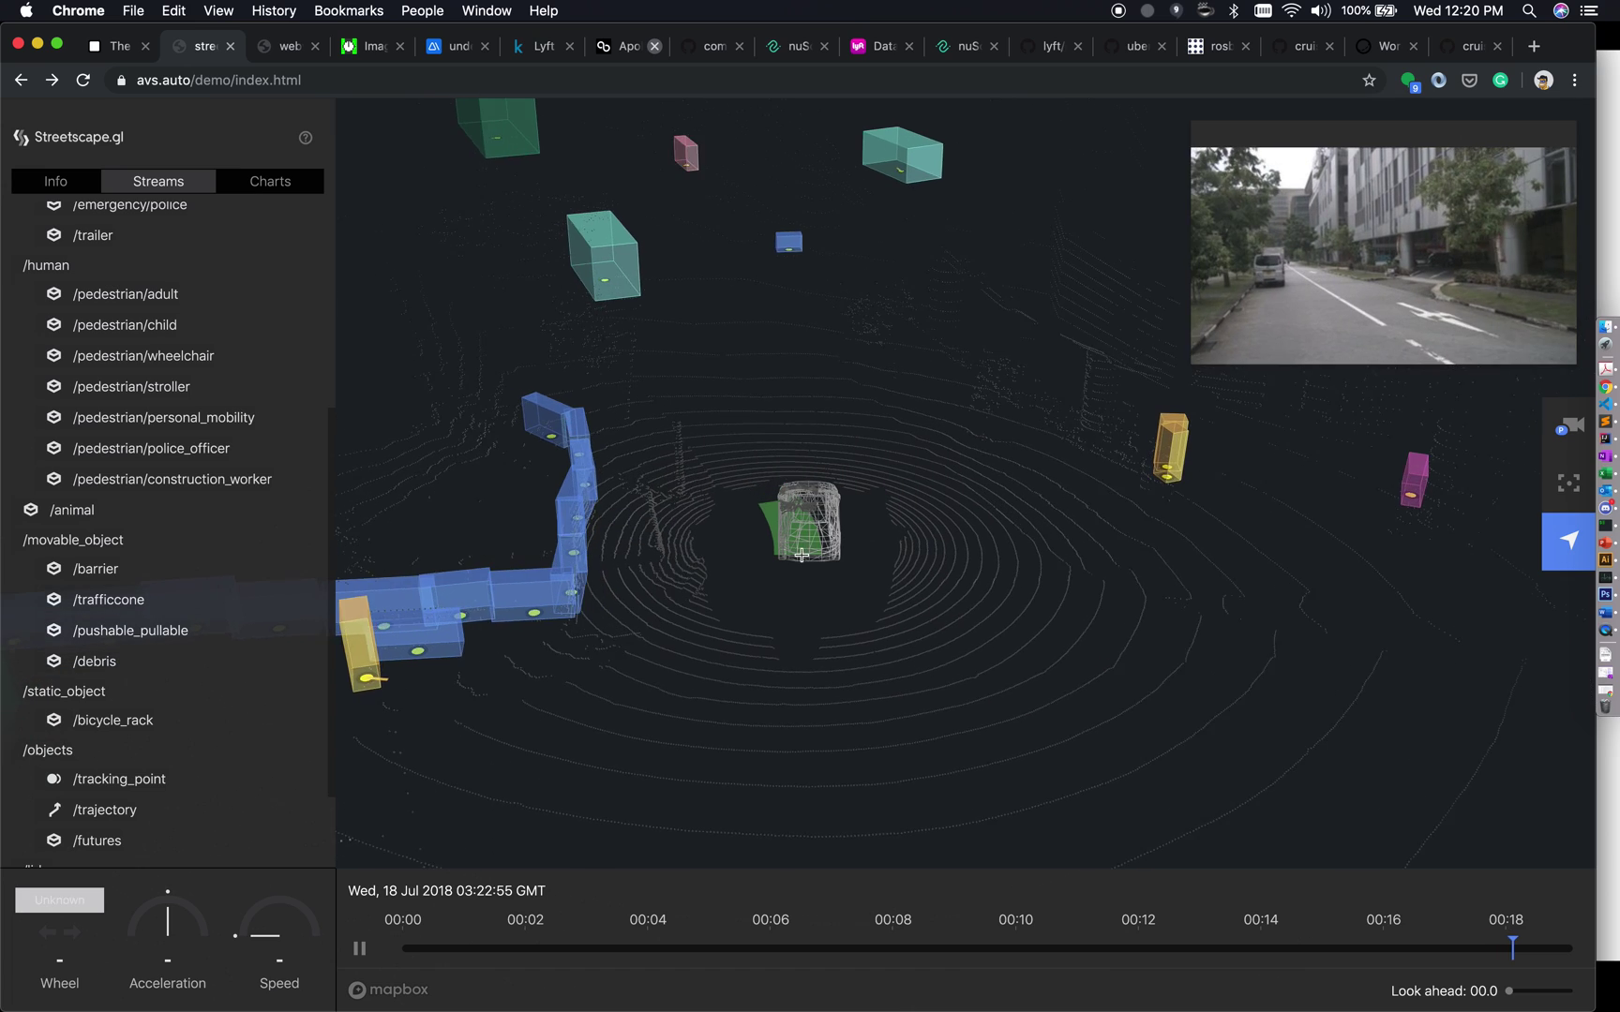
Pause the playback and inspect the stream and class details of the adult pedestrian, construction worker, bicycle and car boxes.
click(361, 951)
mouse_move(749, 354)
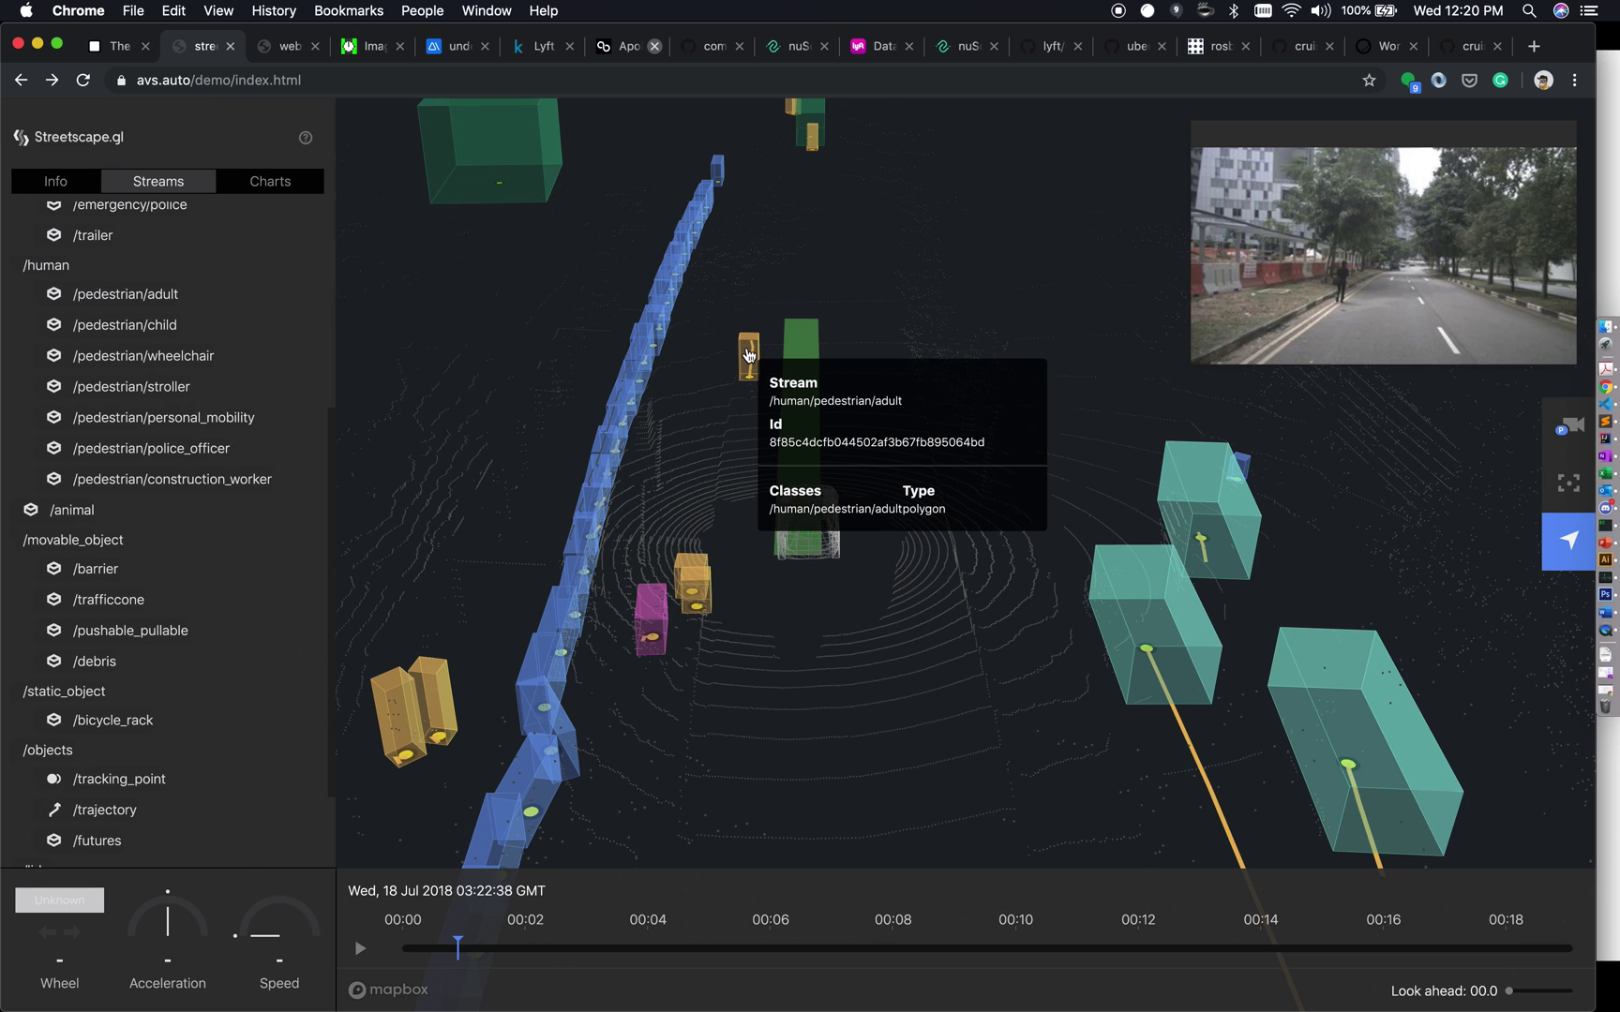
mouse_move(699, 596)
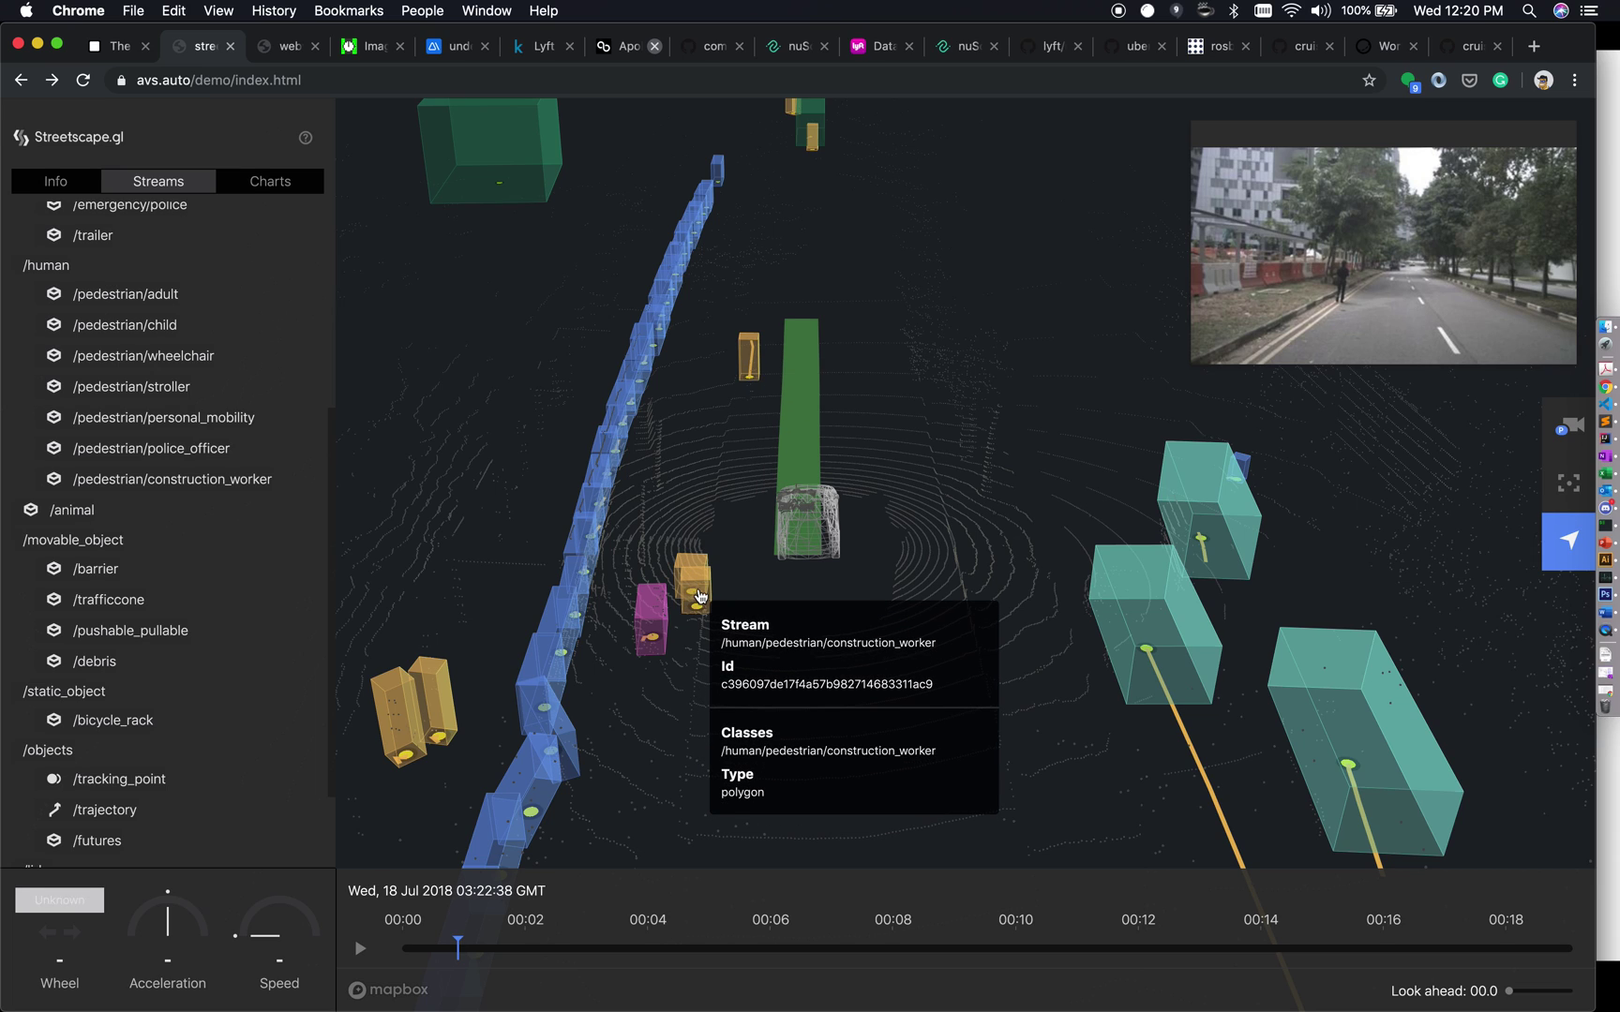
mouse_move(646, 616)
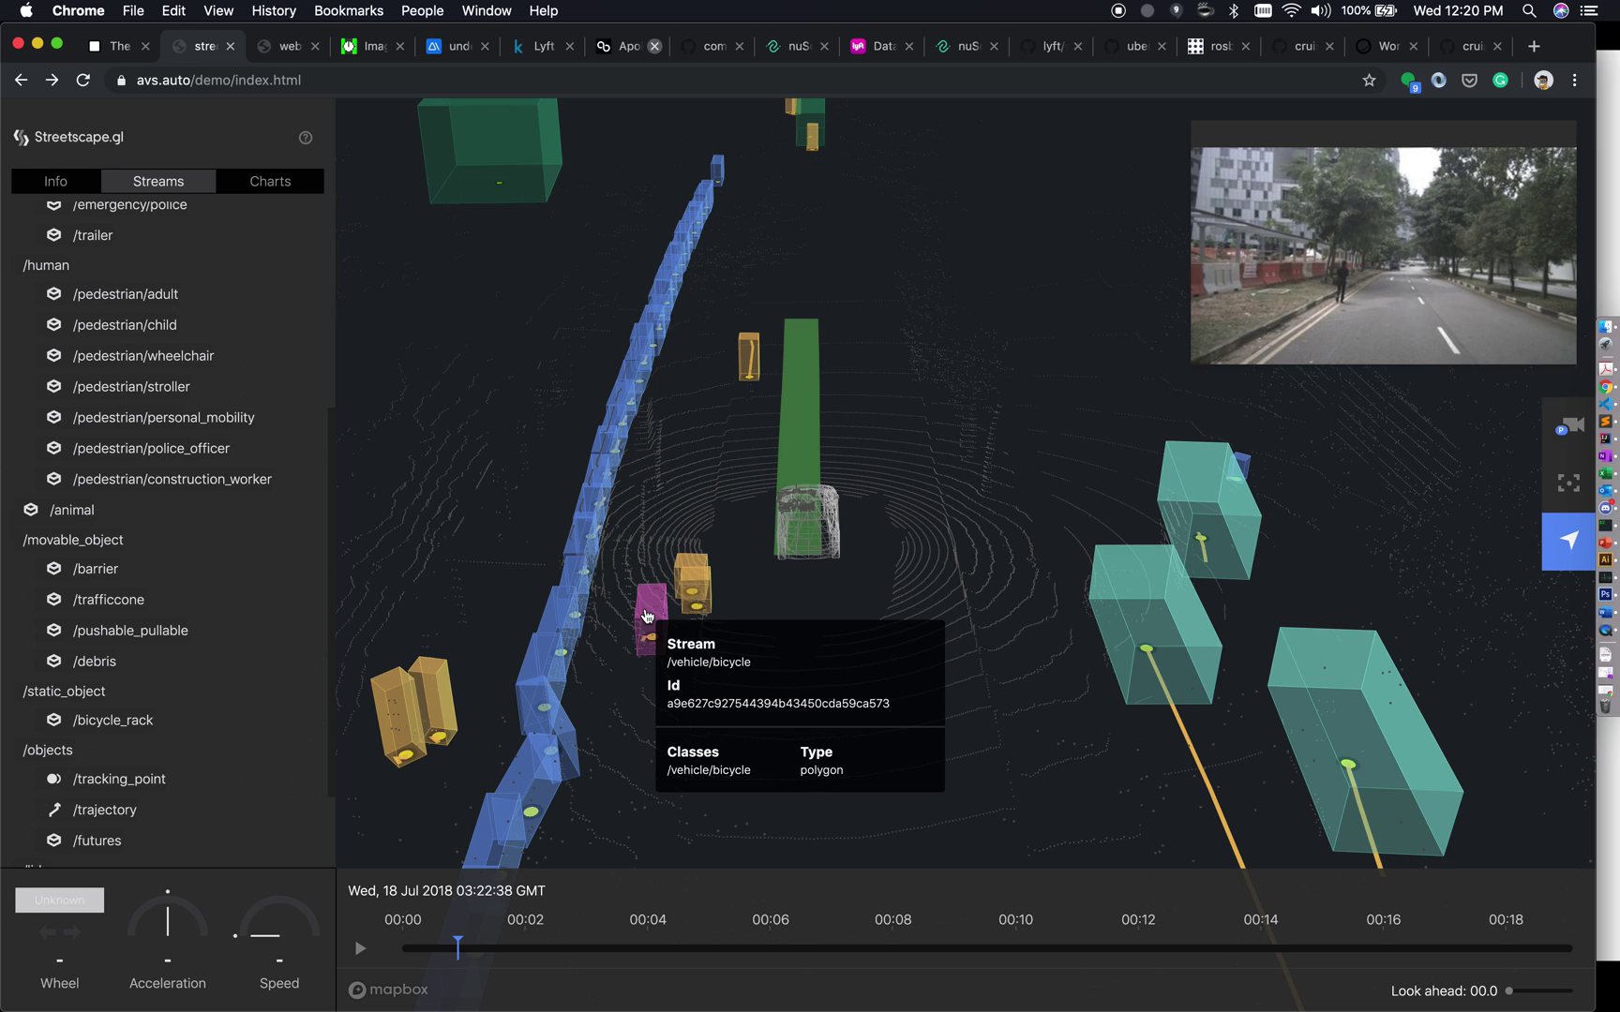
mouse_move(1210, 515)
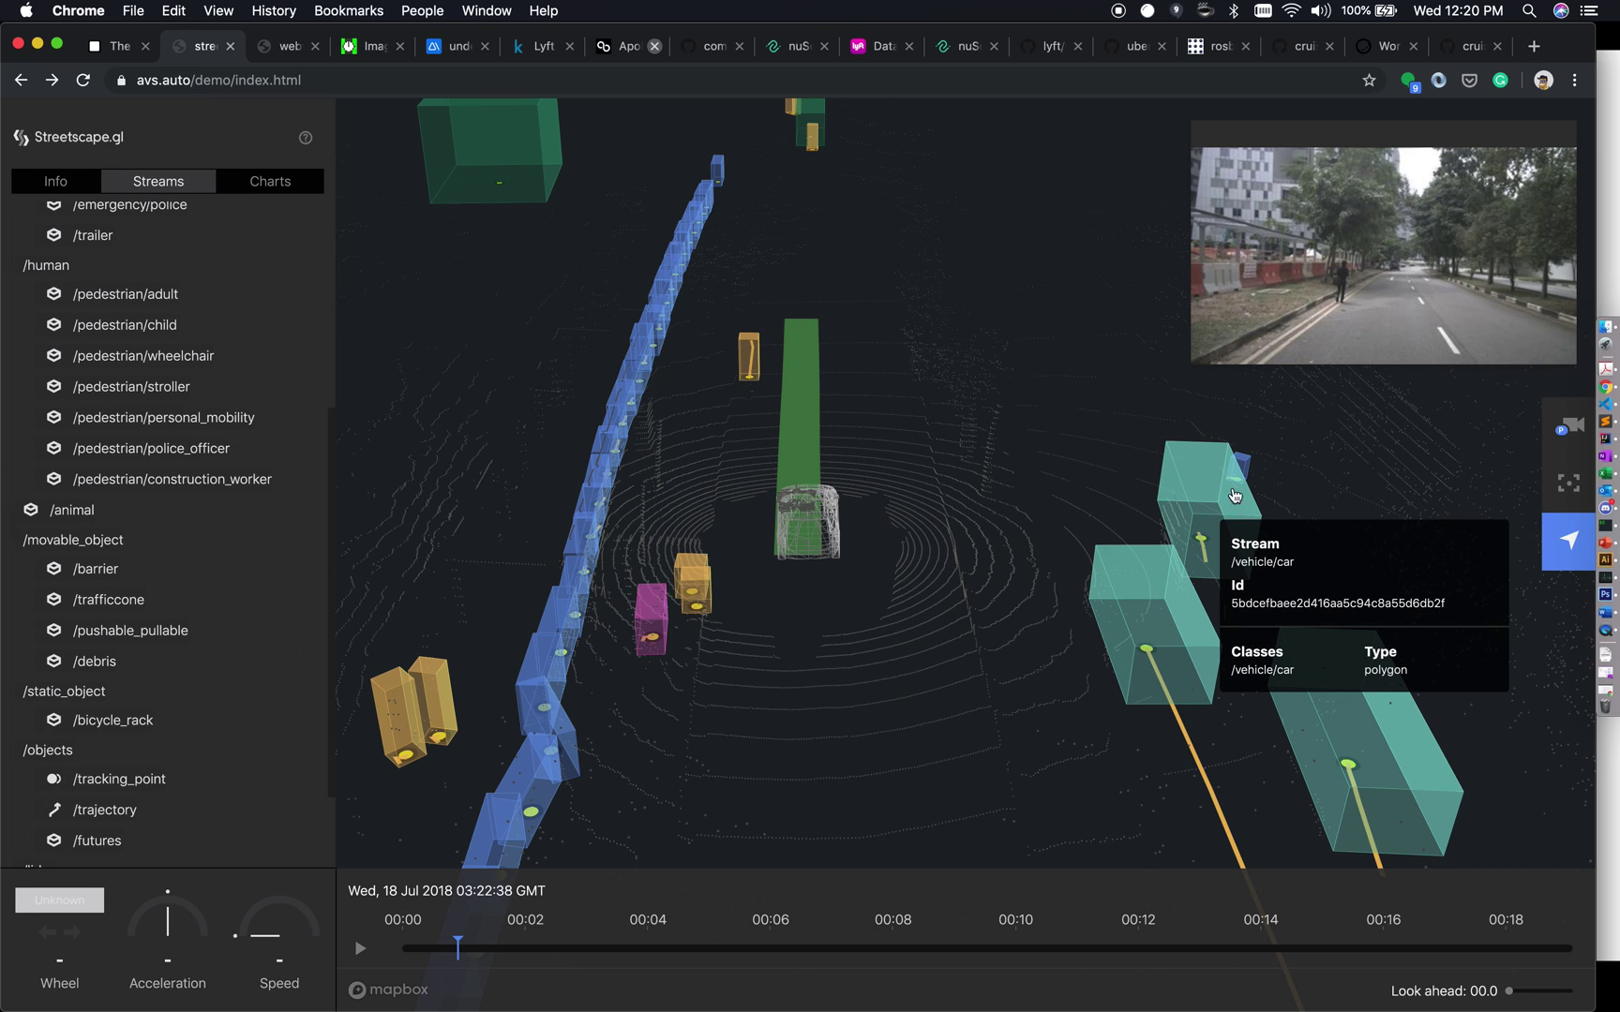
Inspect the stream and class details of the car, distant adult pedestrian, construction vehicle and barrier boxes, comparing them with the front camera.
mouse_move(1248, 469)
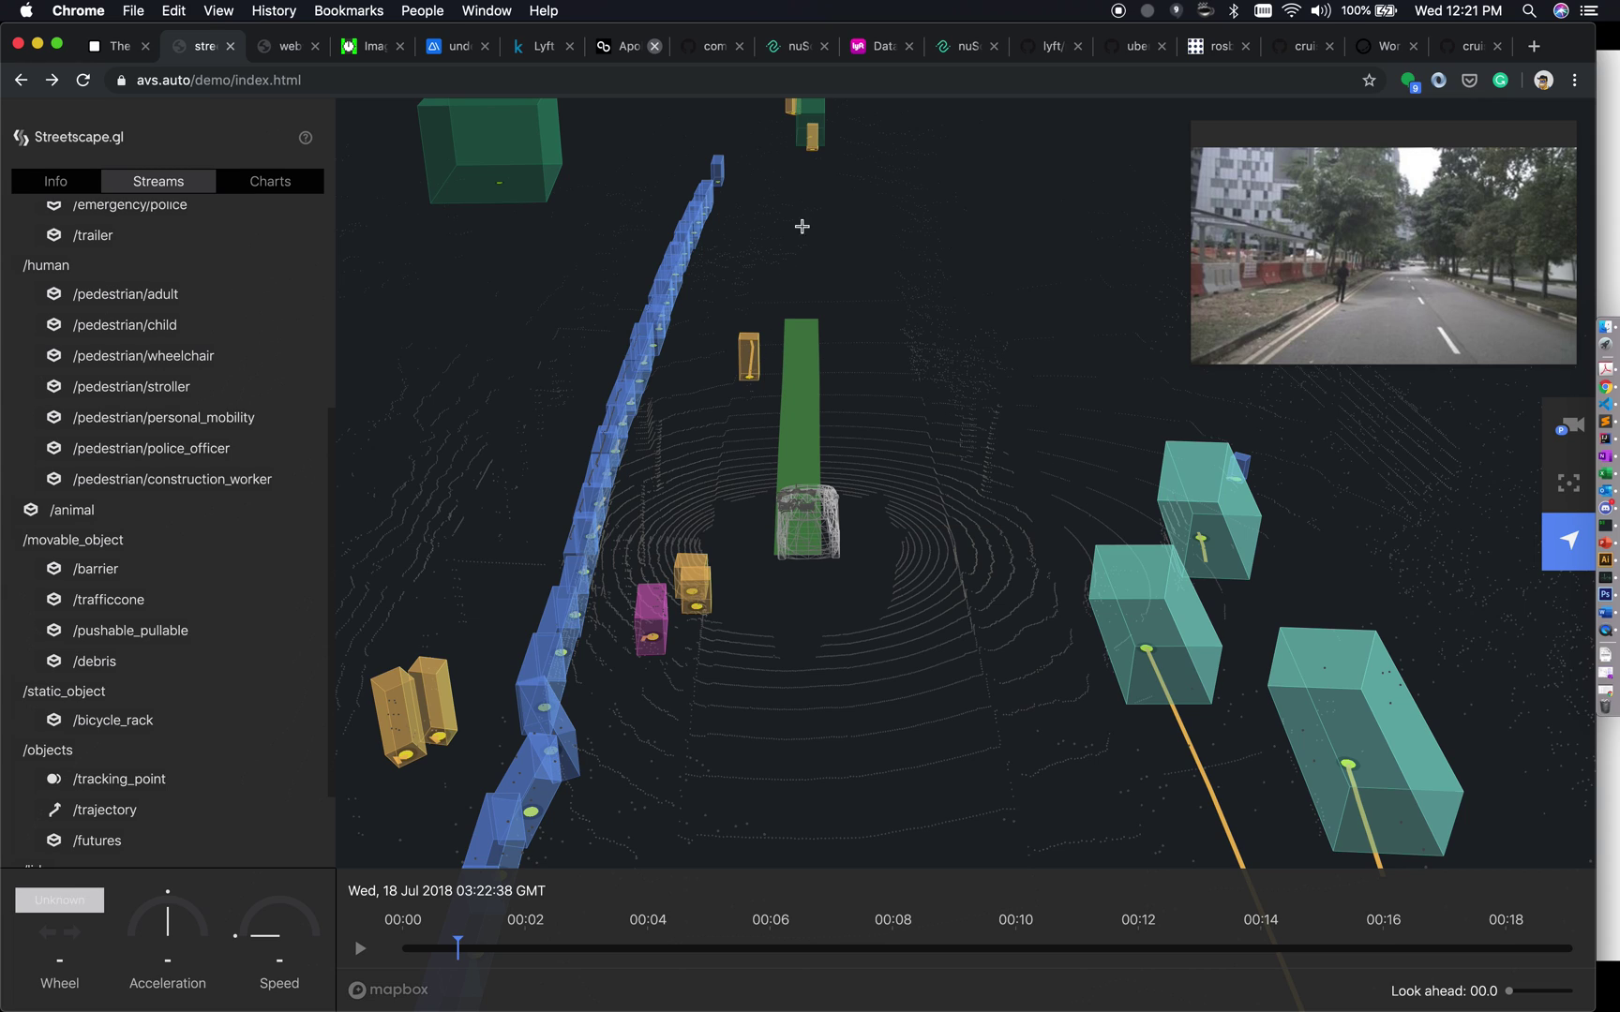
mouse_move(814, 150)
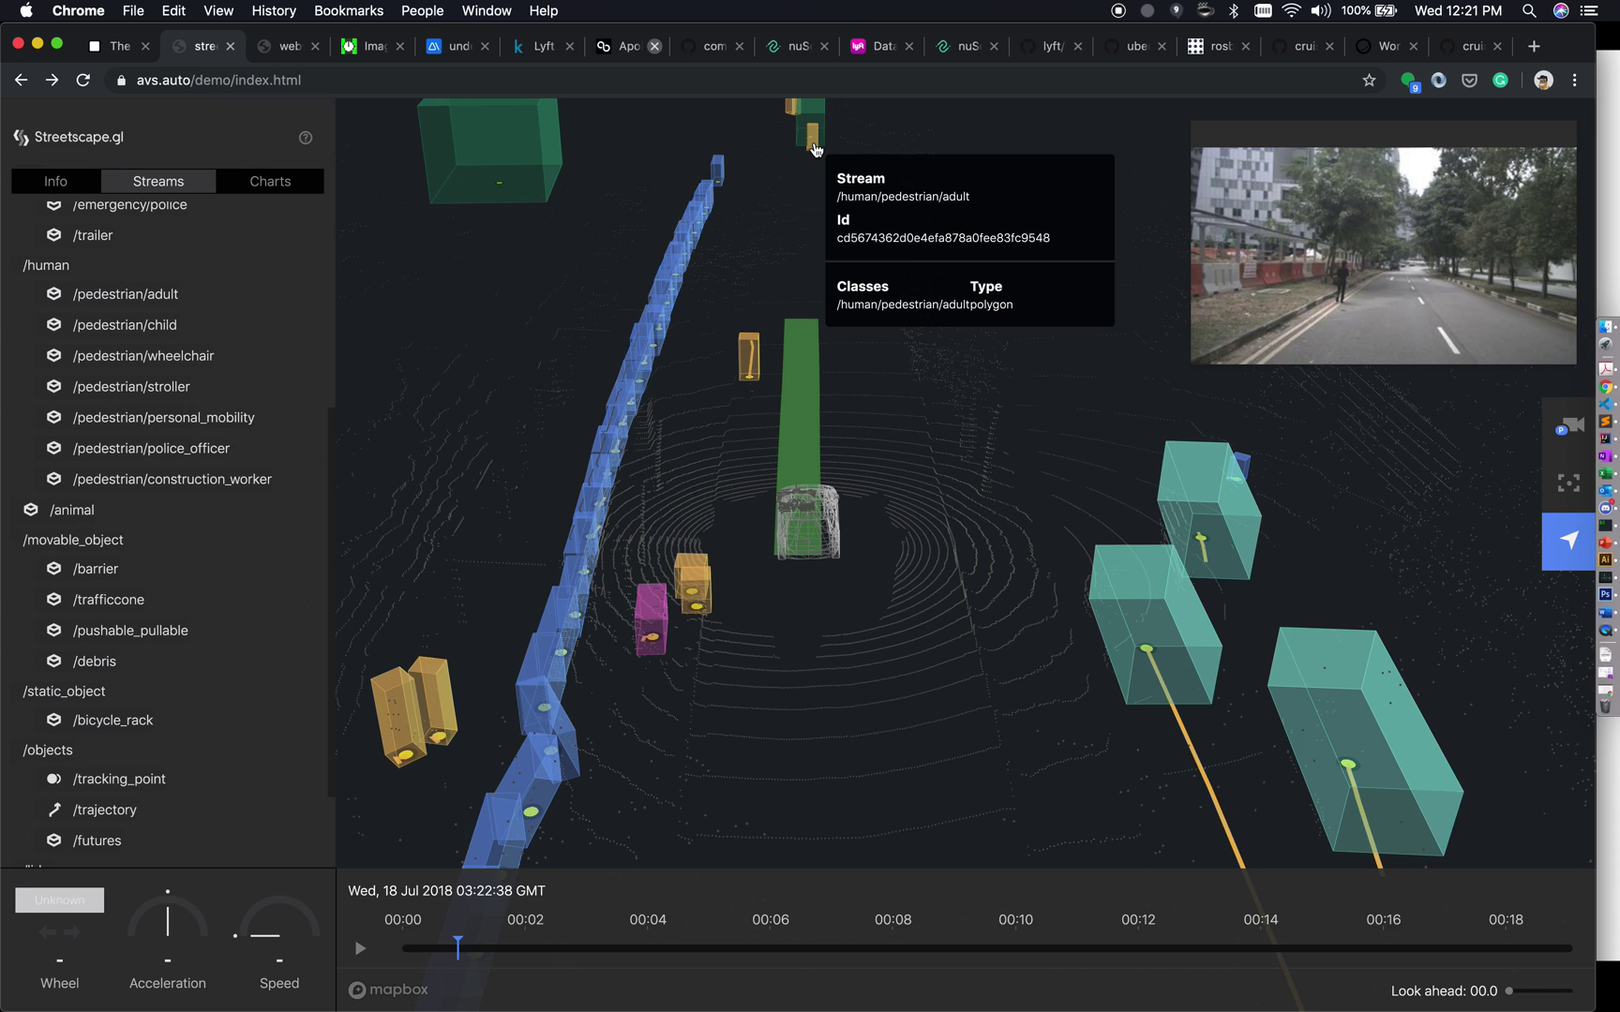
mouse_move(481, 169)
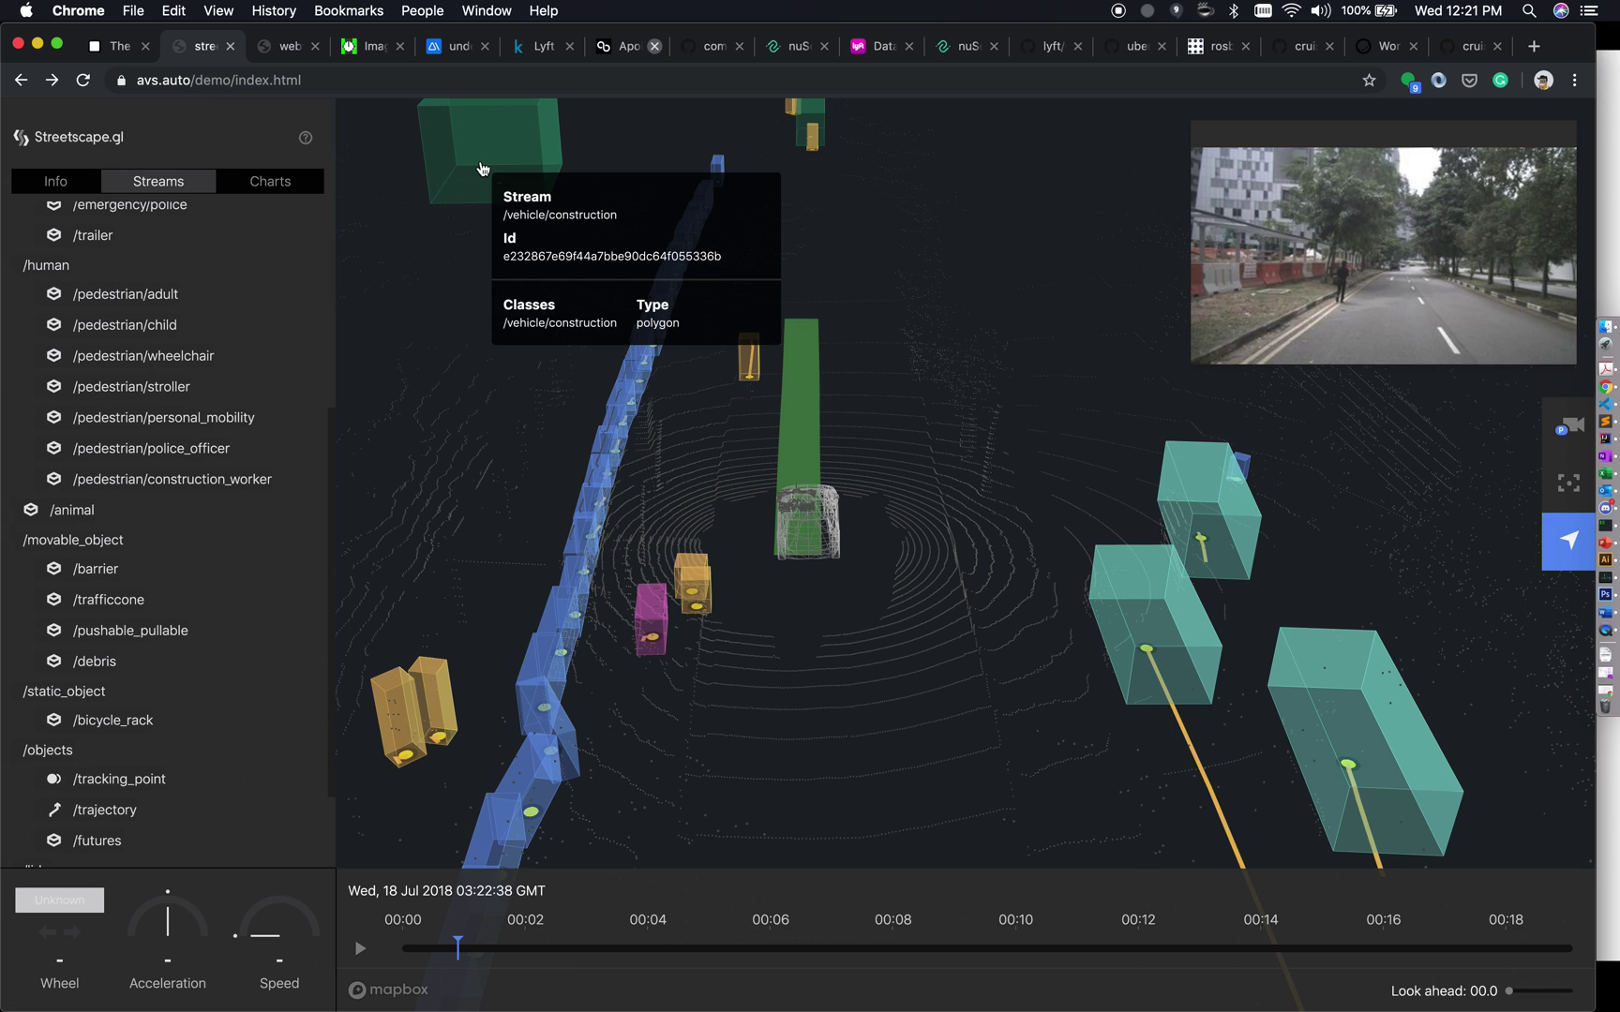
mouse_move(601, 504)
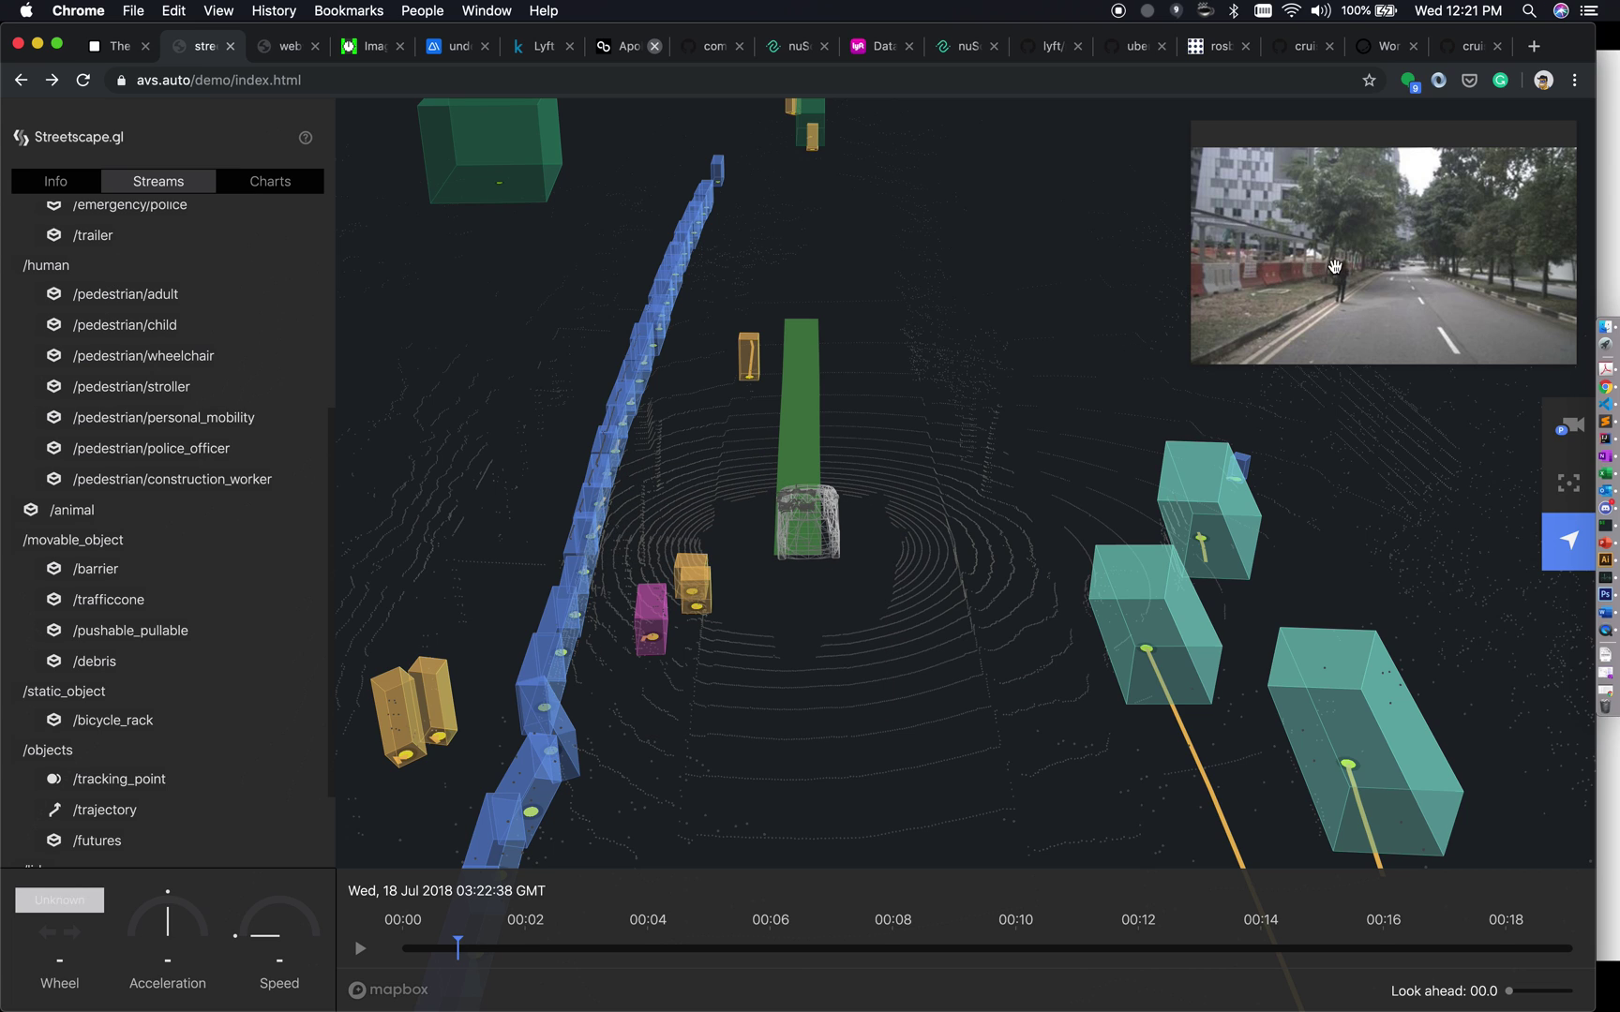
mouse_move(555, 634)
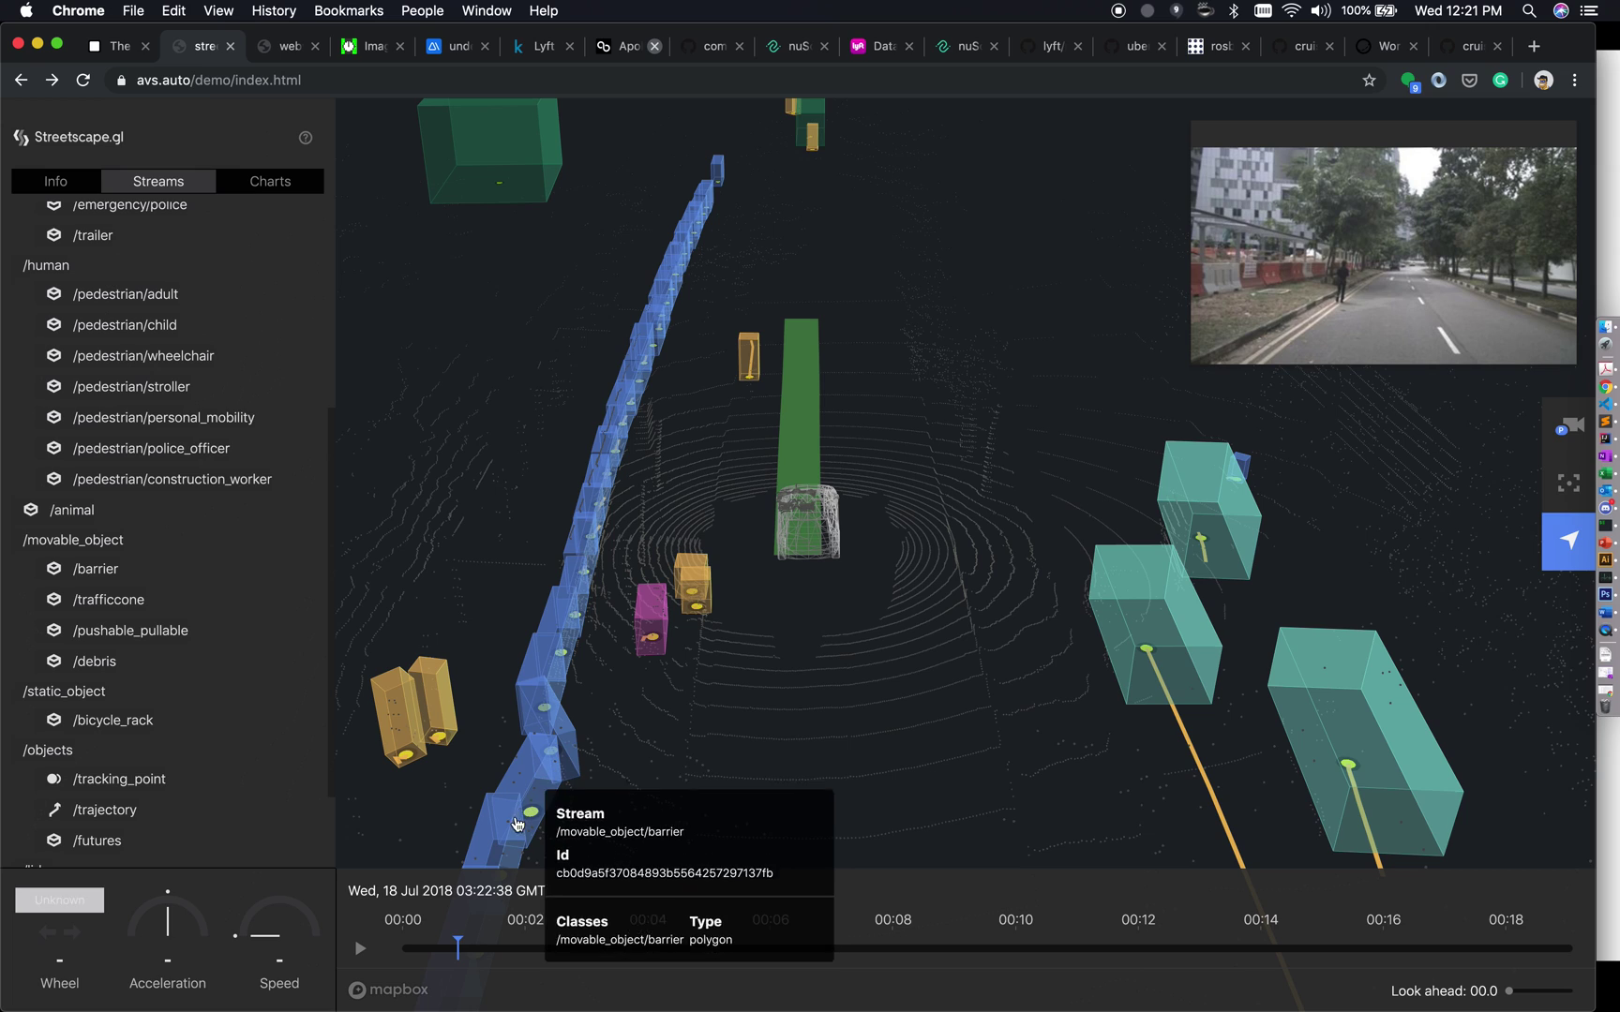
mouse_move(435, 697)
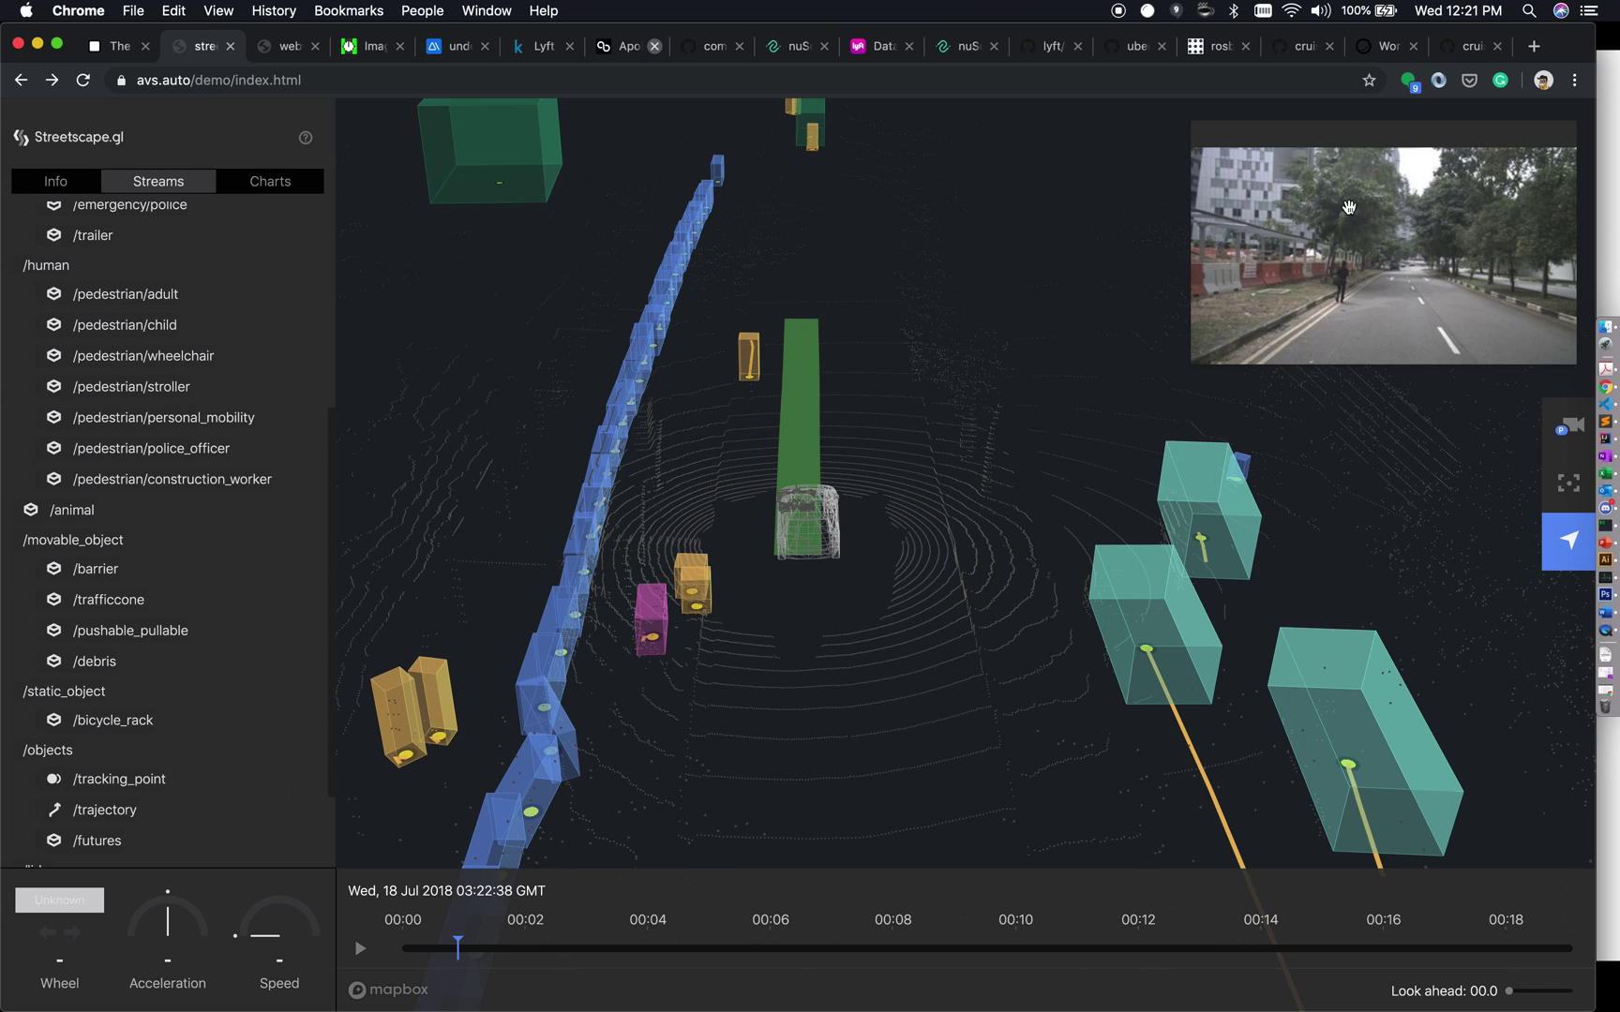
Resume the nuTonomy log playback and show the log's charts.
click(360, 949)
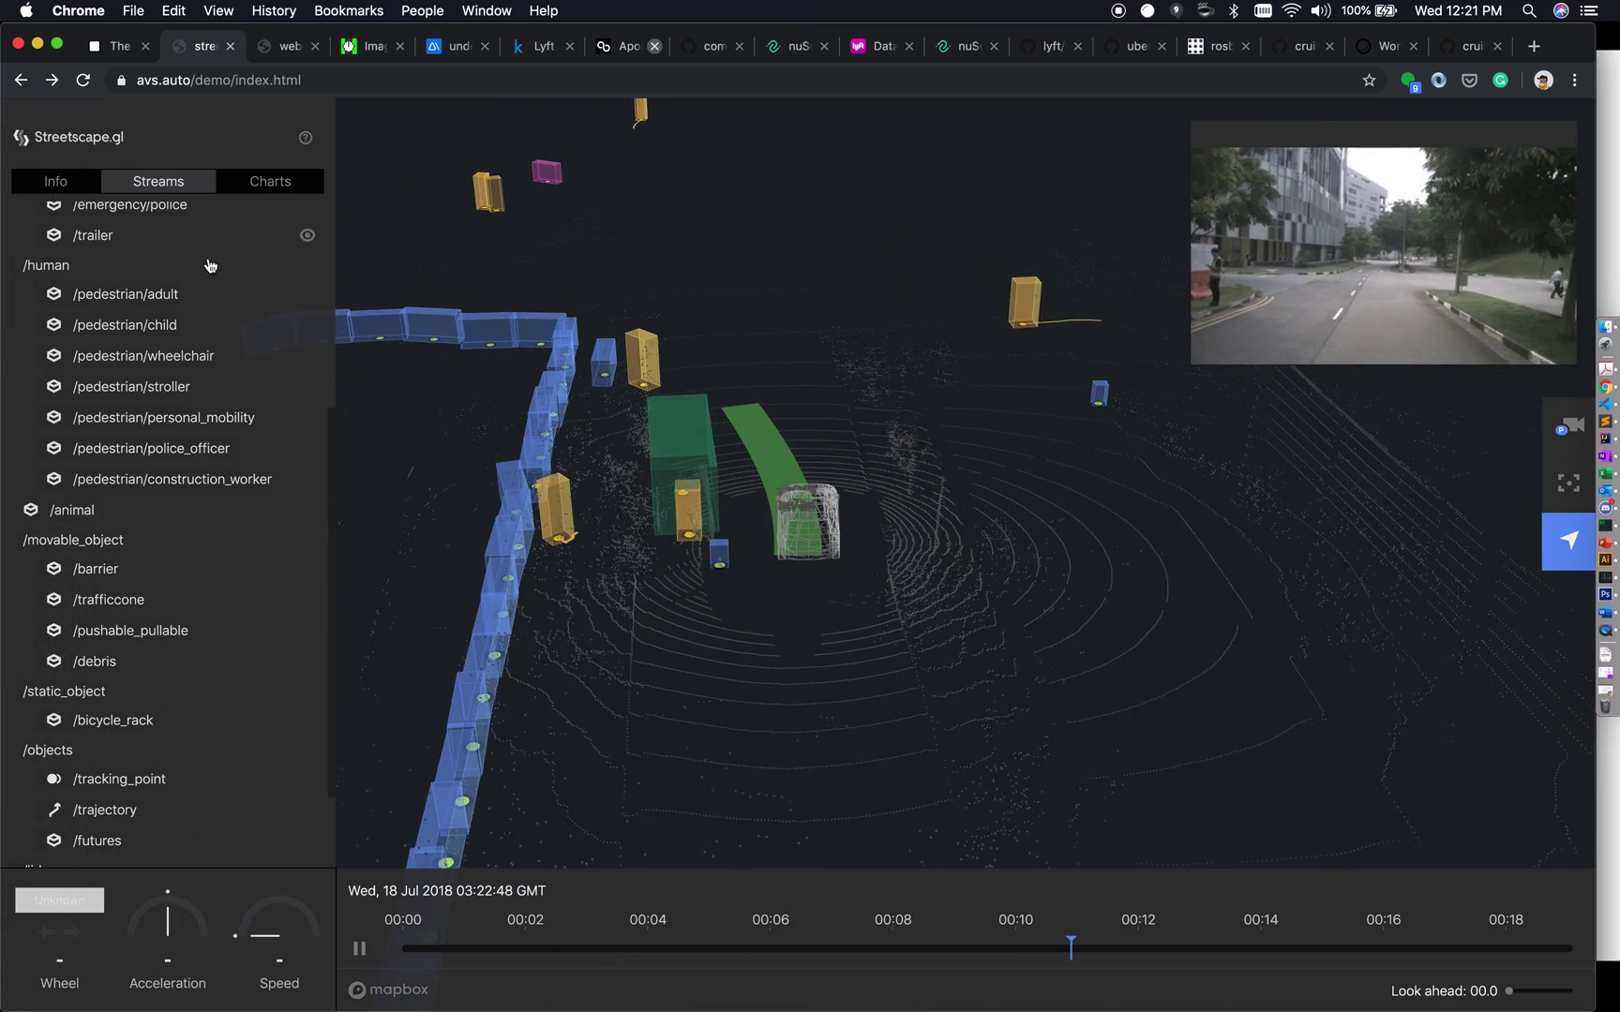
click(270, 181)
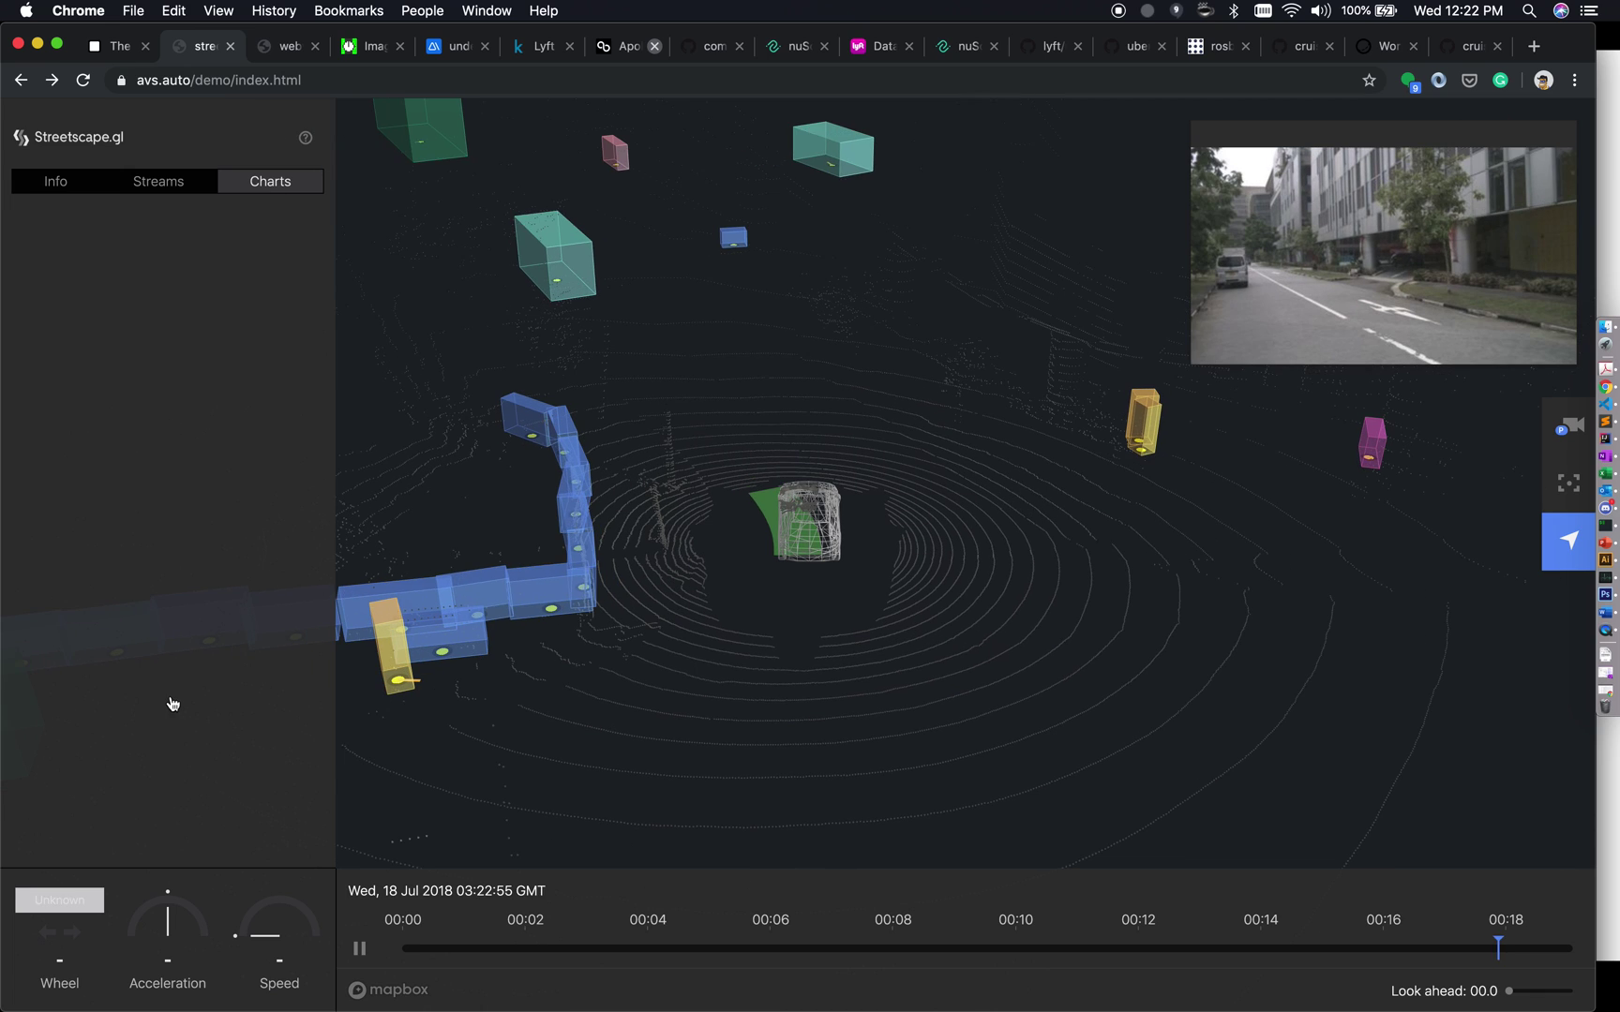
Glance at the Webviz demo and review the file list and README introduction of the cruise-automation/webviz GitHub repository.
click(285, 54)
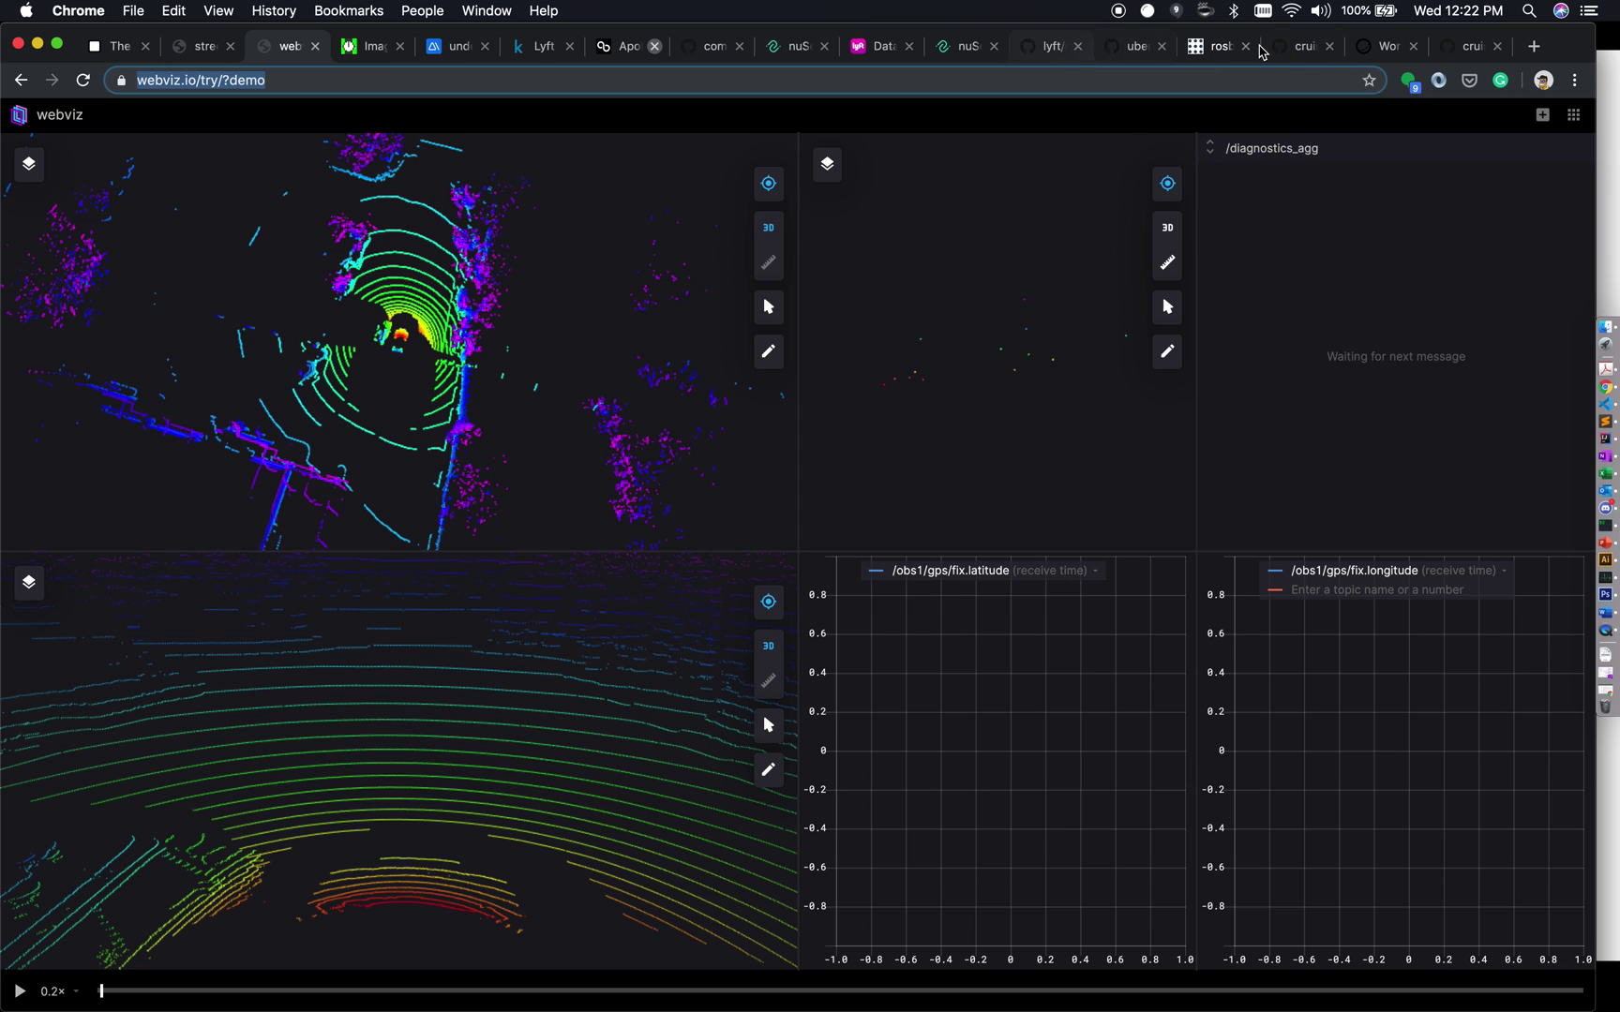
click(1289, 52)
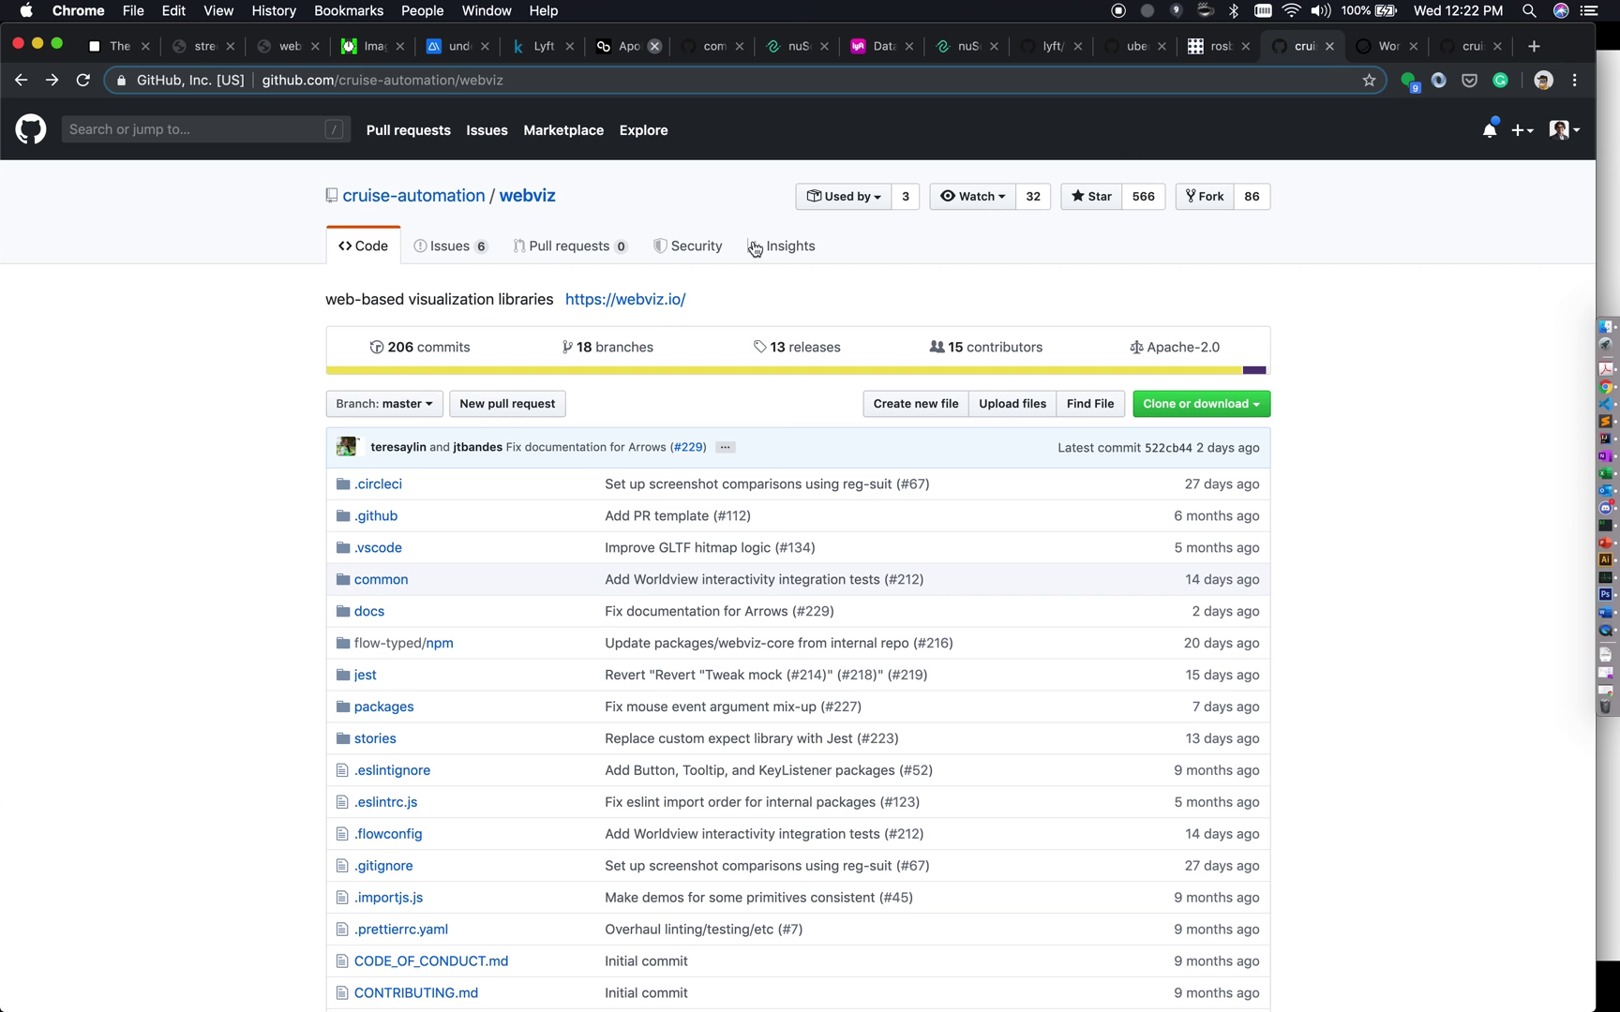
scroll(212, 735, down, 10)
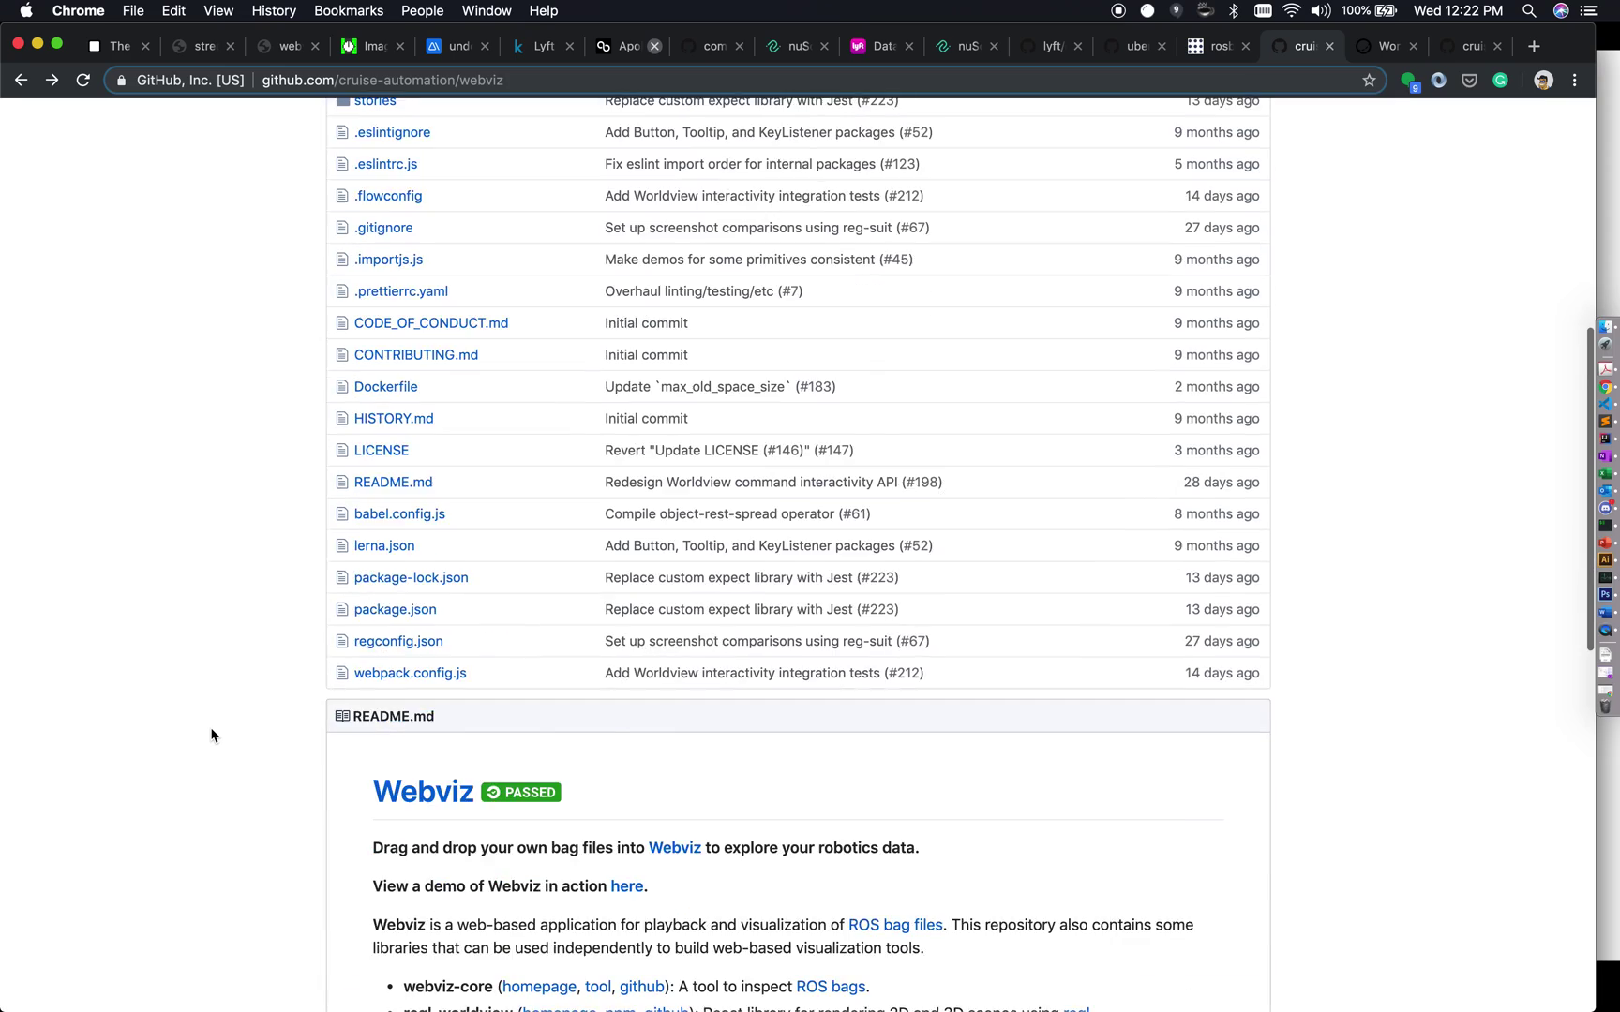
scroll(212, 736, up, 8)
scroll(212, 735, up, 2)
scroll(212, 736, down, 8)
scroll(212, 736, down, 3)
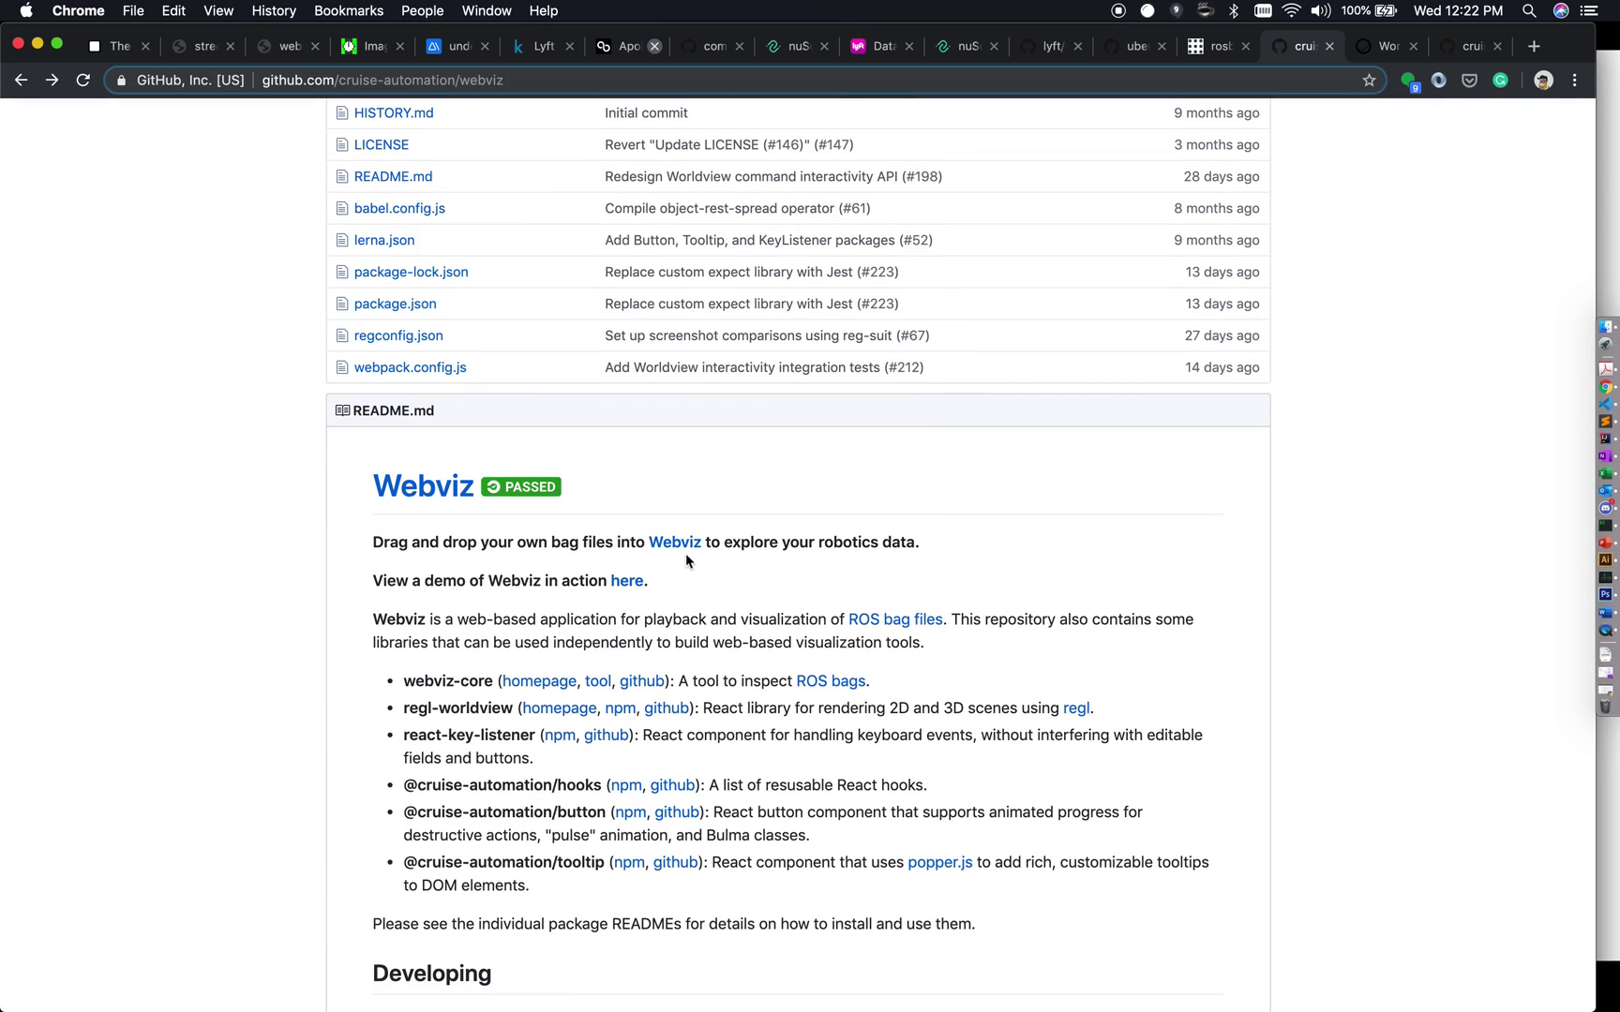
Review the Worldview project page, including its description, example street scene, and object rendering and camera sections.
click(1374, 46)
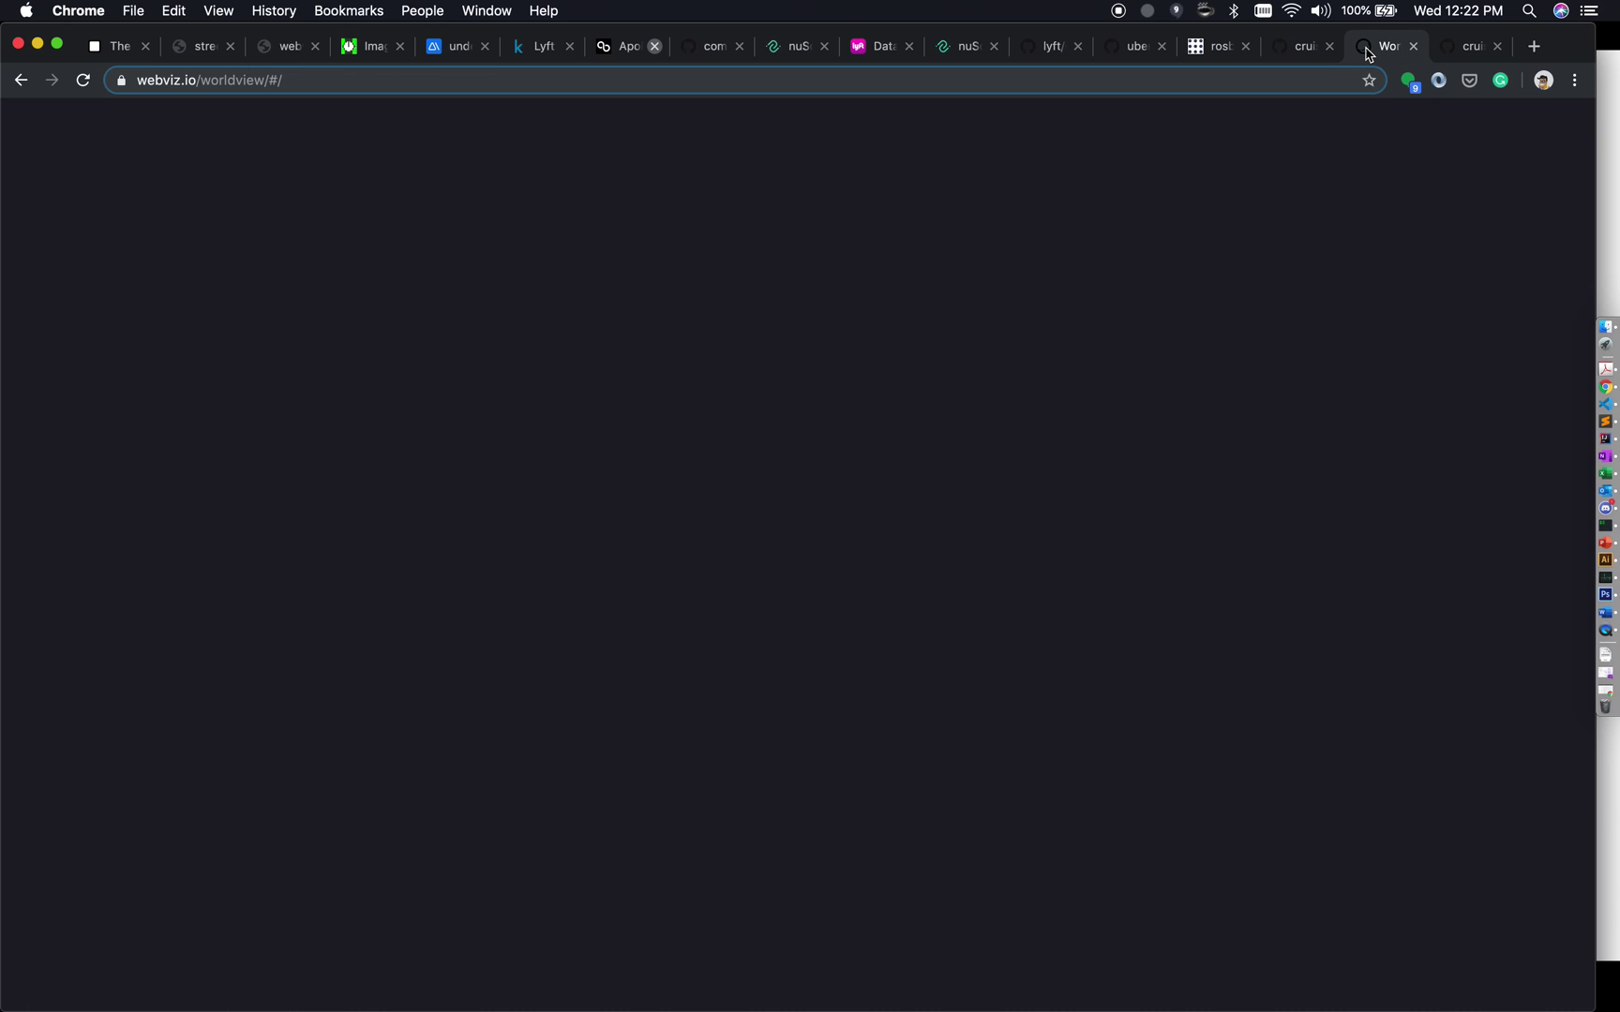
scroll(178, 642, down, 10)
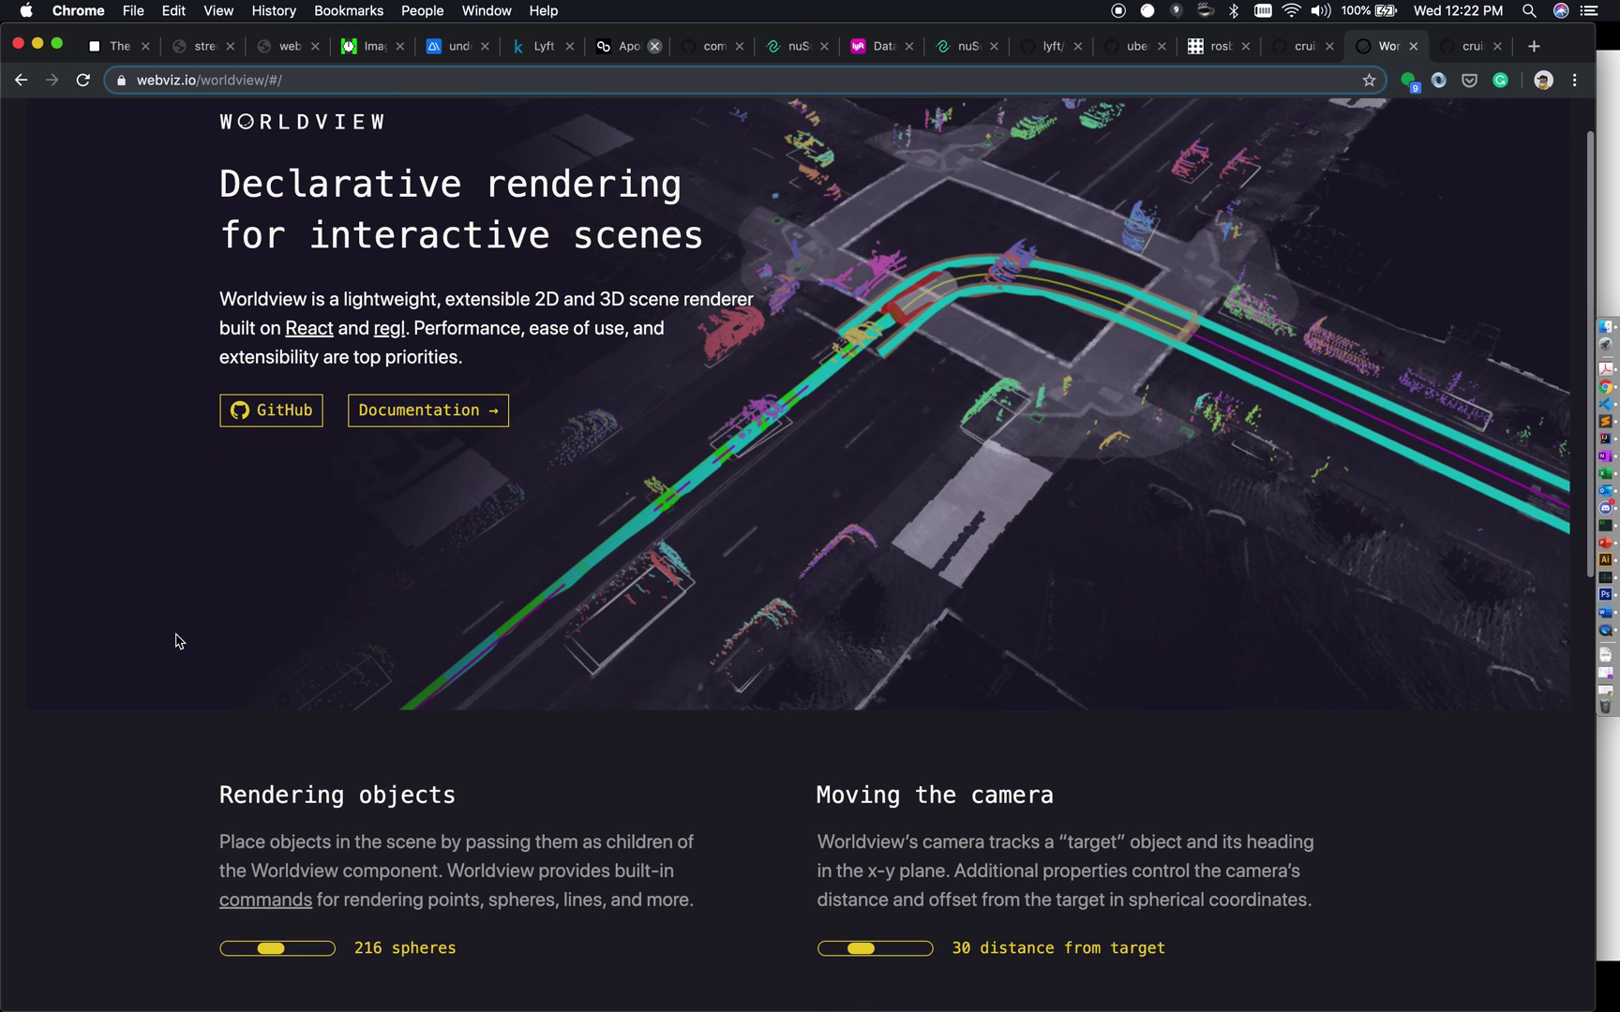
scroll(179, 641, up, 10)
scroll(178, 641, down, 1)
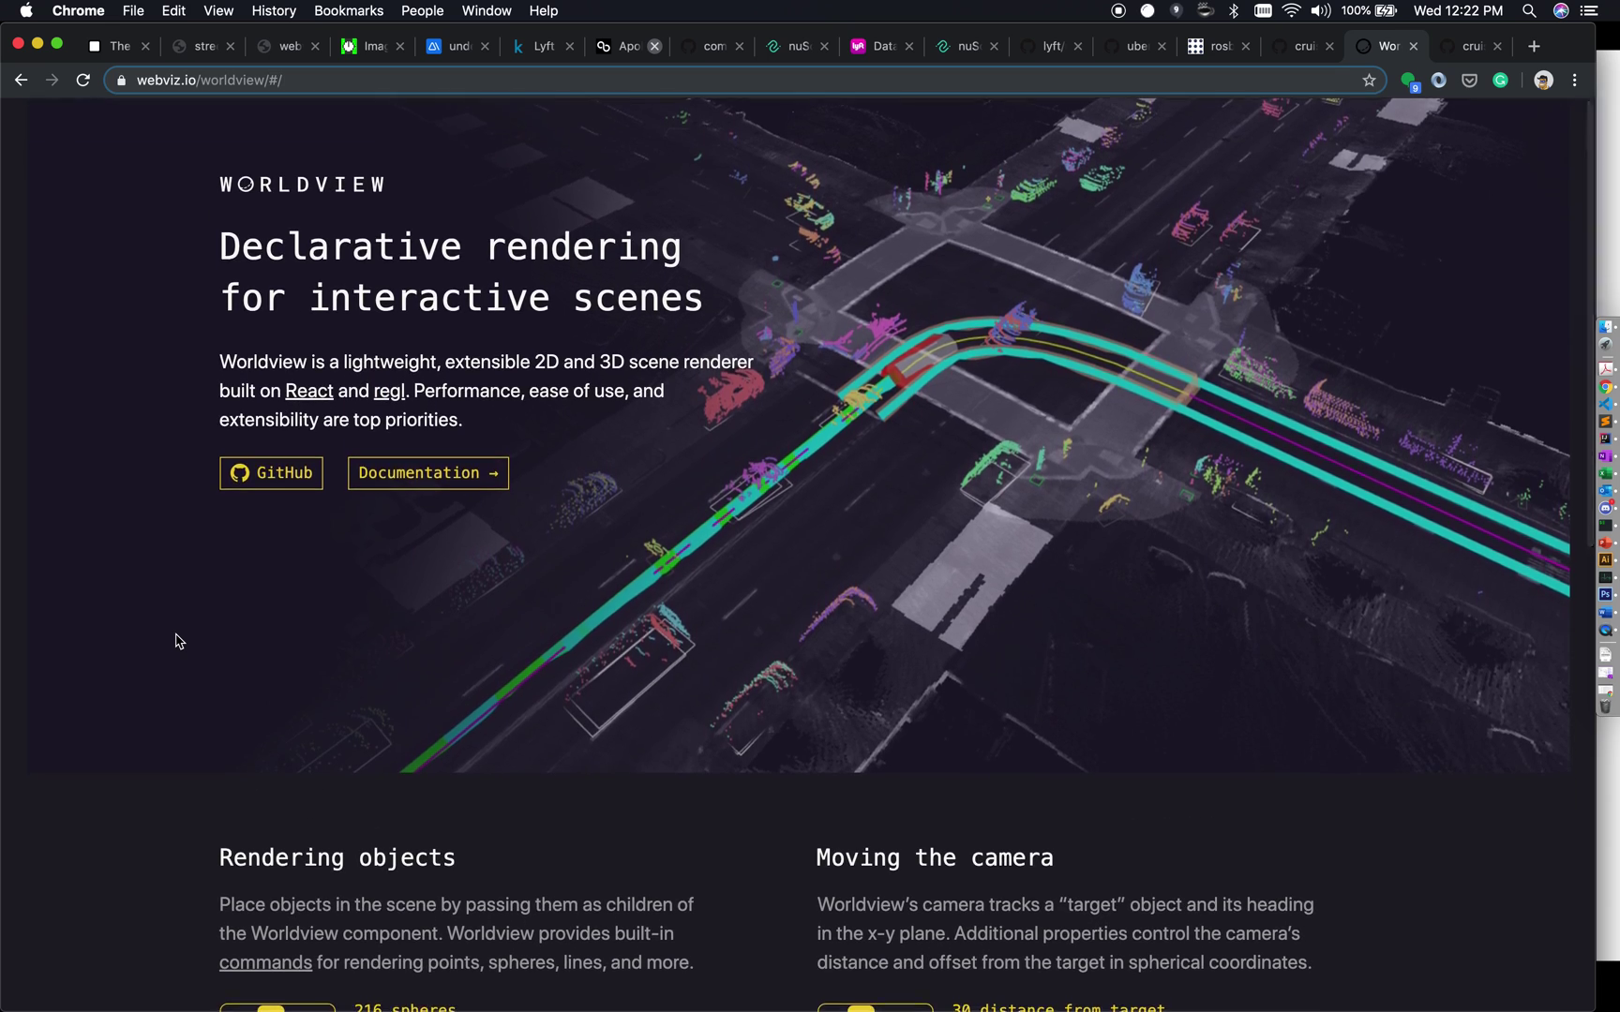
scroll(379, 694, down, 2)
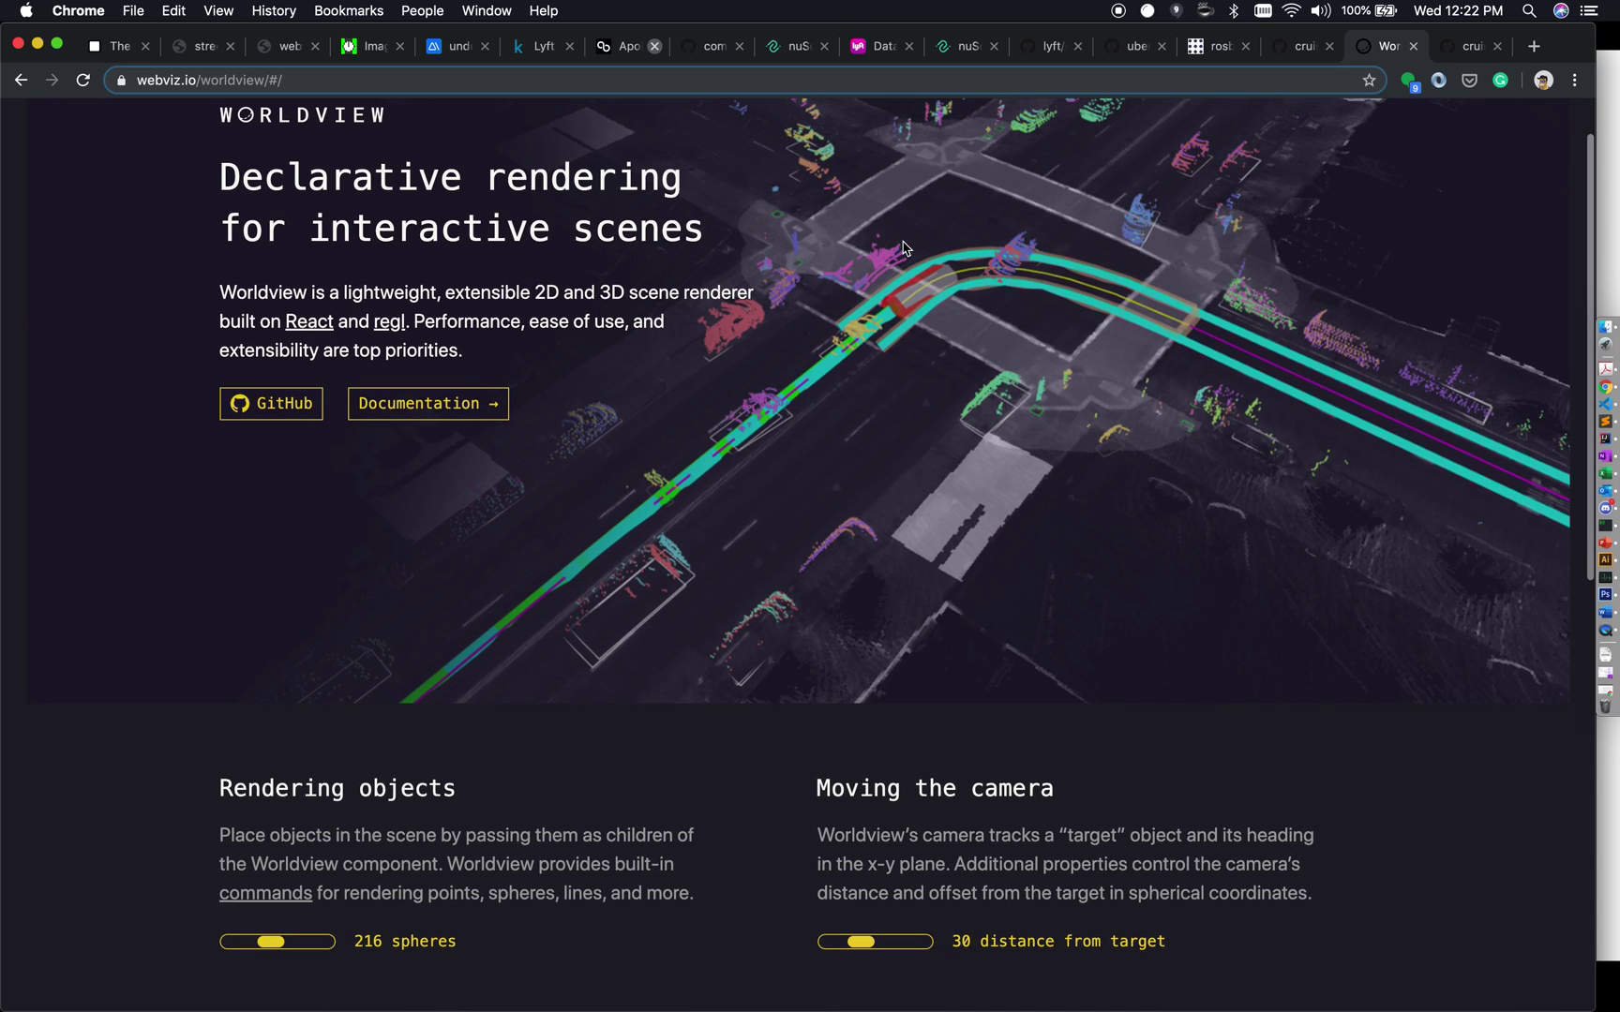
Return to the cruise-automation/webviz README and open the Webviz tool for exploring bag files from its link.
click(1454, 54)
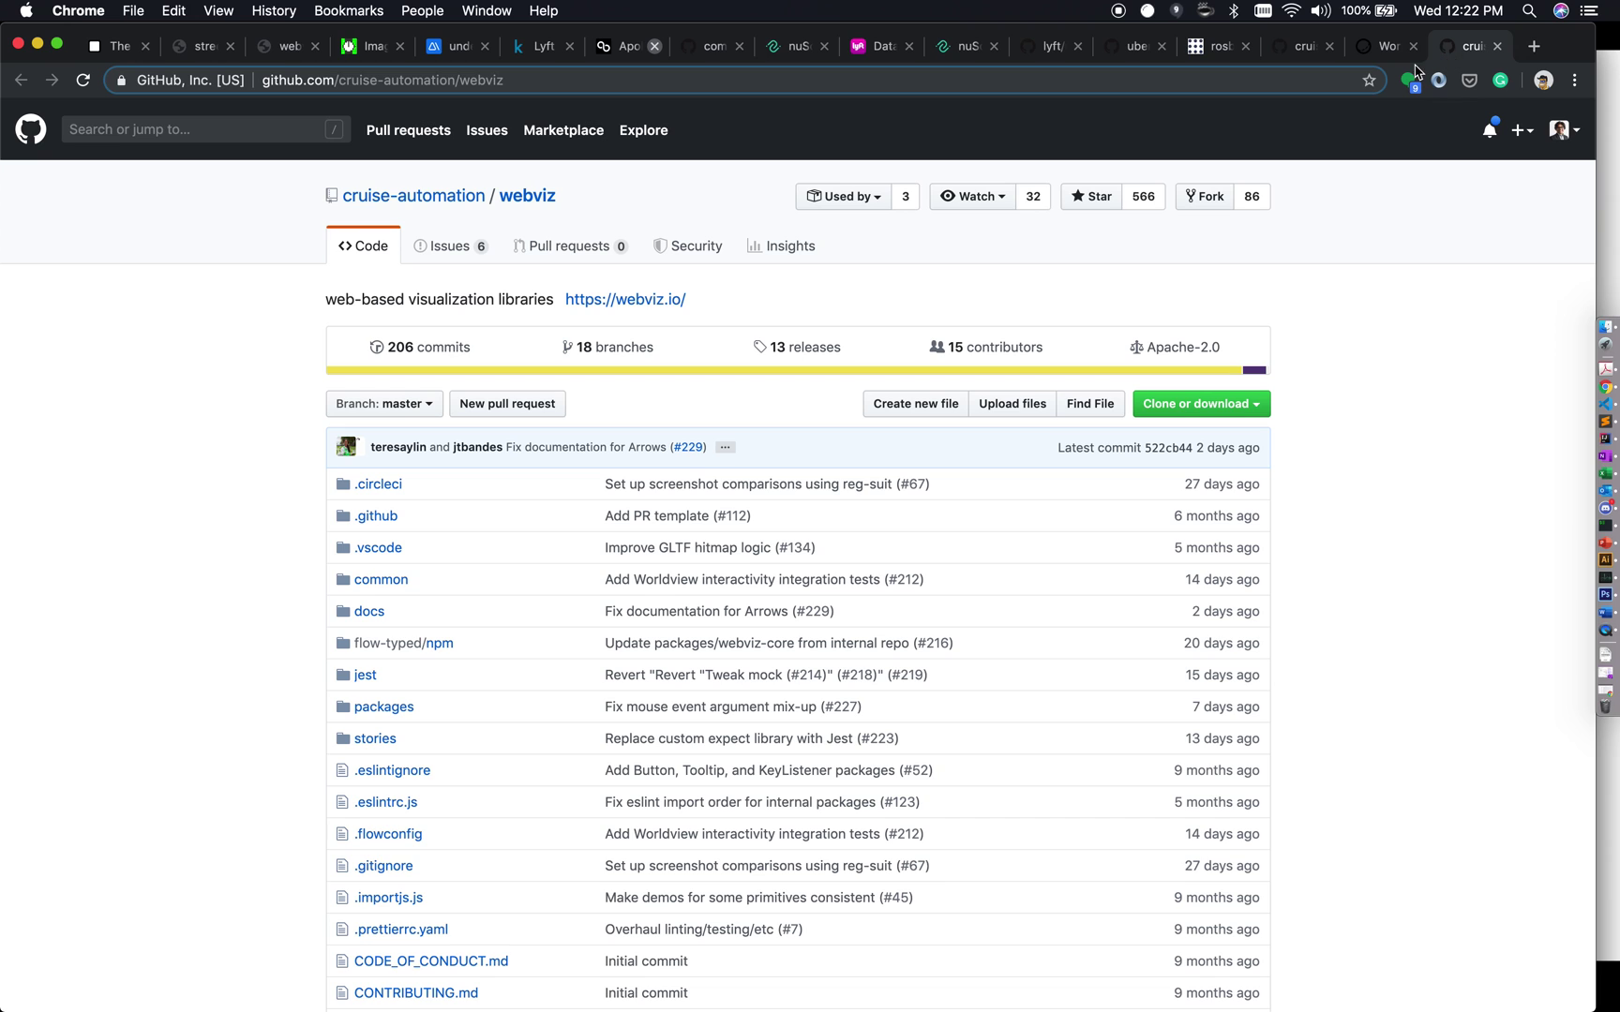
click(1312, 49)
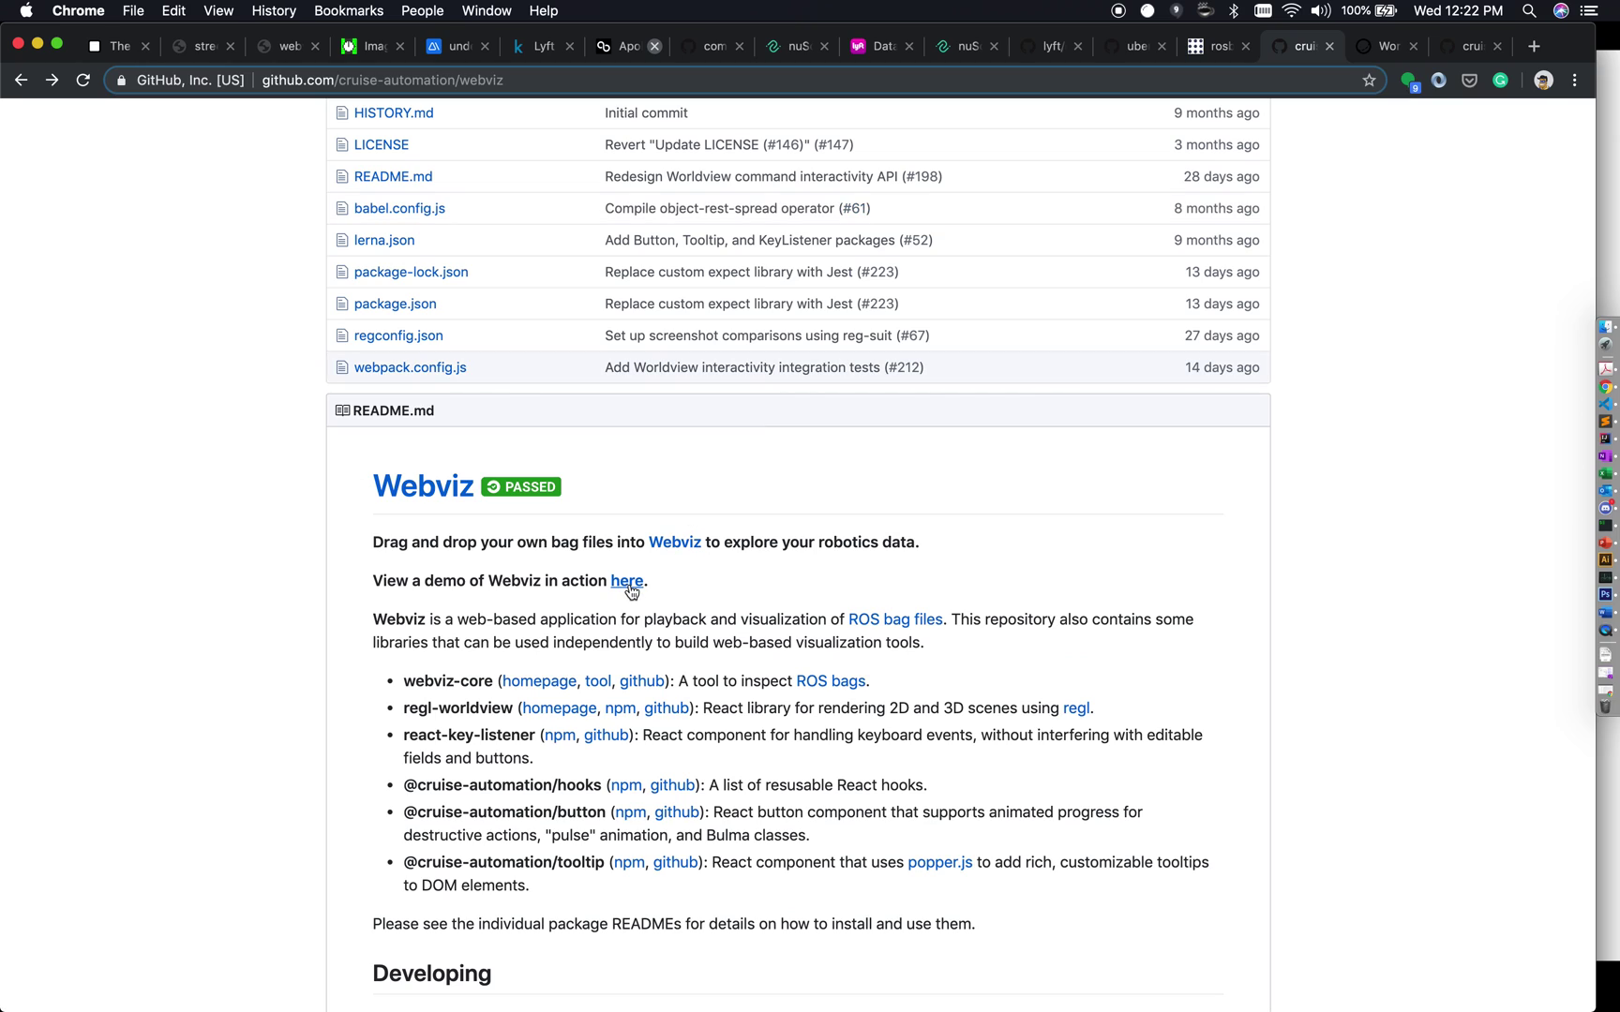
click(676, 543)
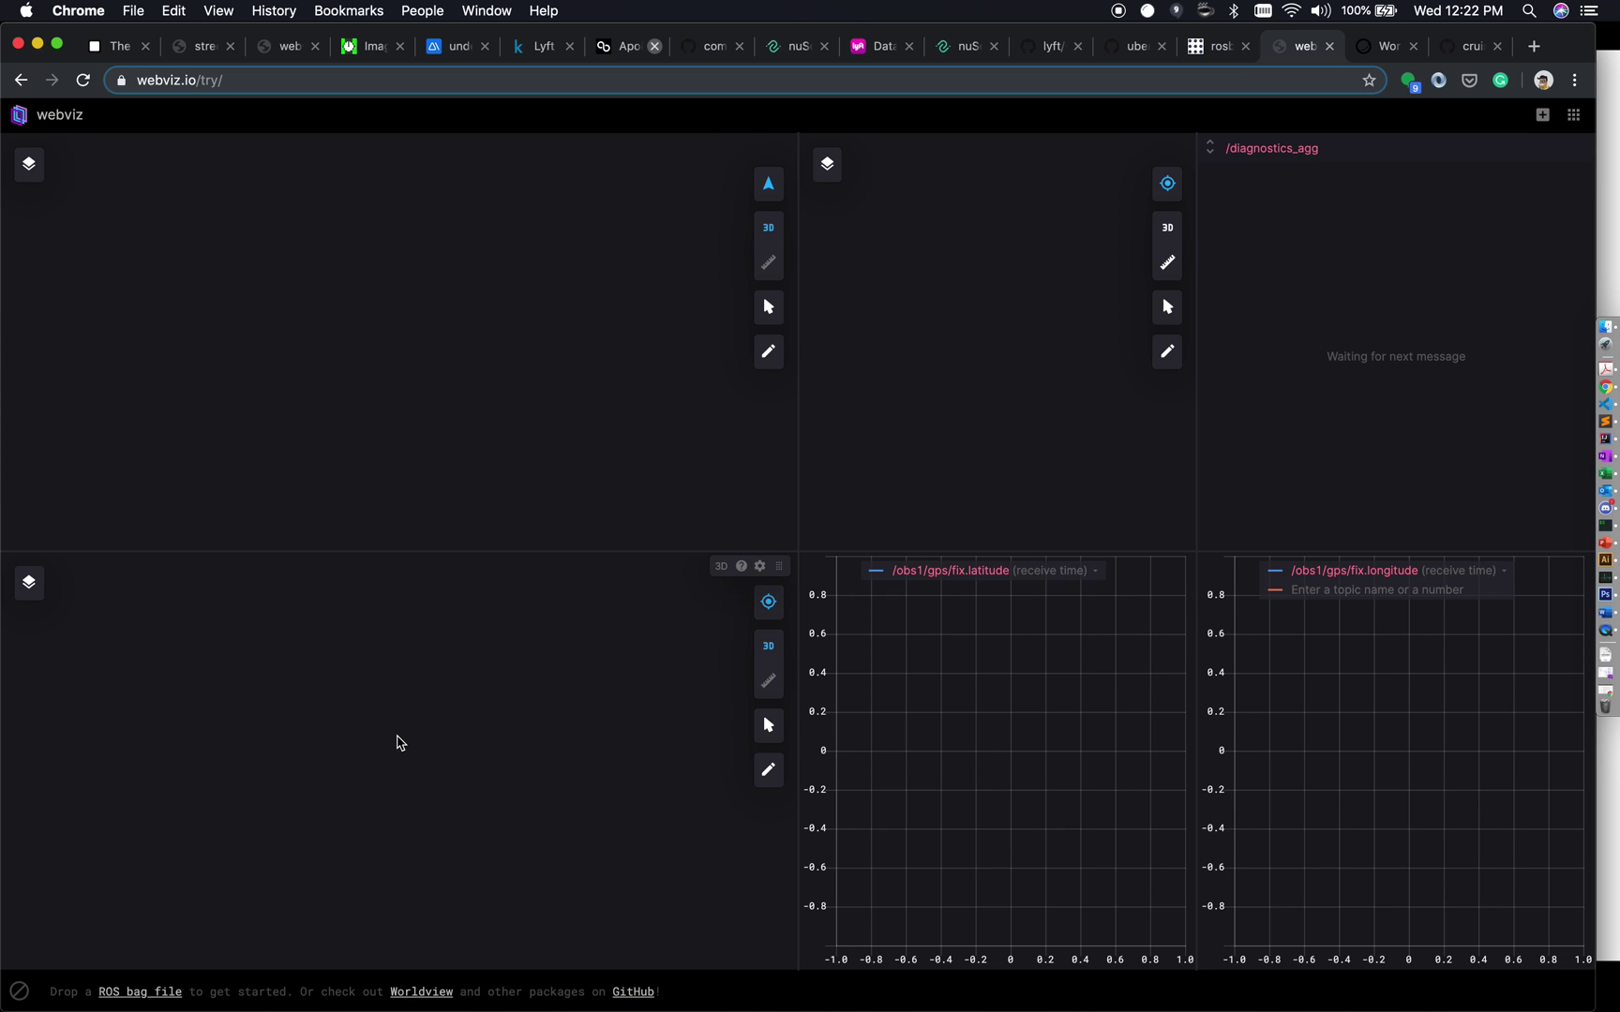
Start playback of the Webviz demo data and set its speed to 1.0×.
click(281, 49)
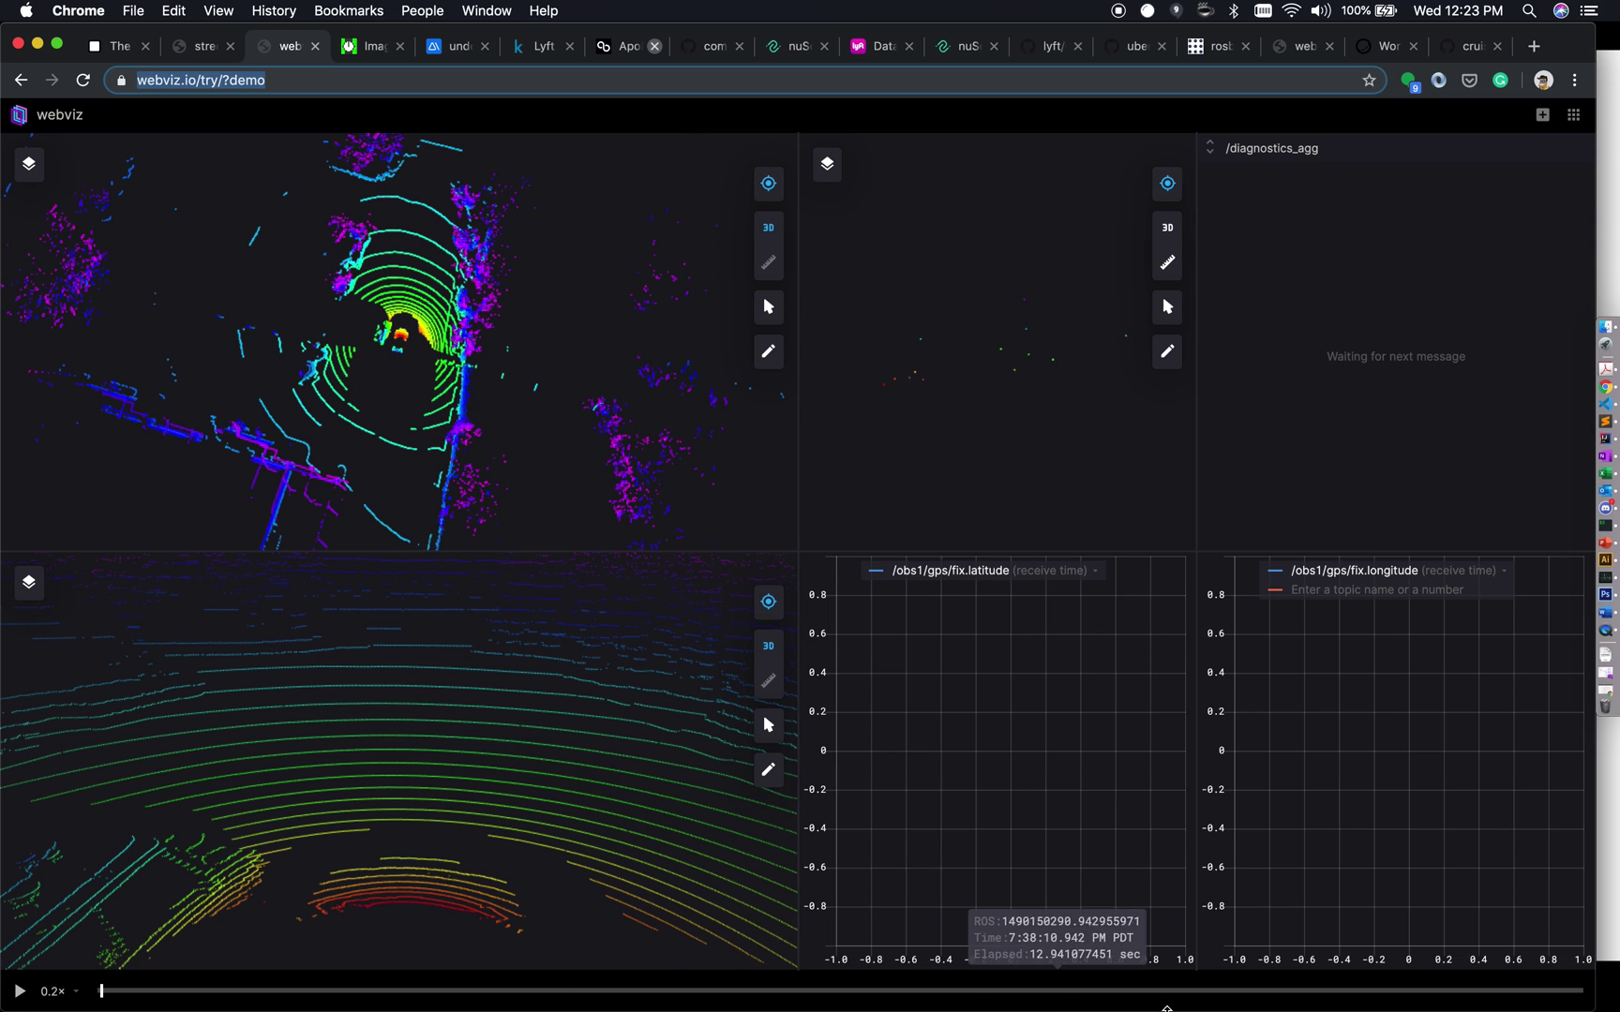
click(20, 994)
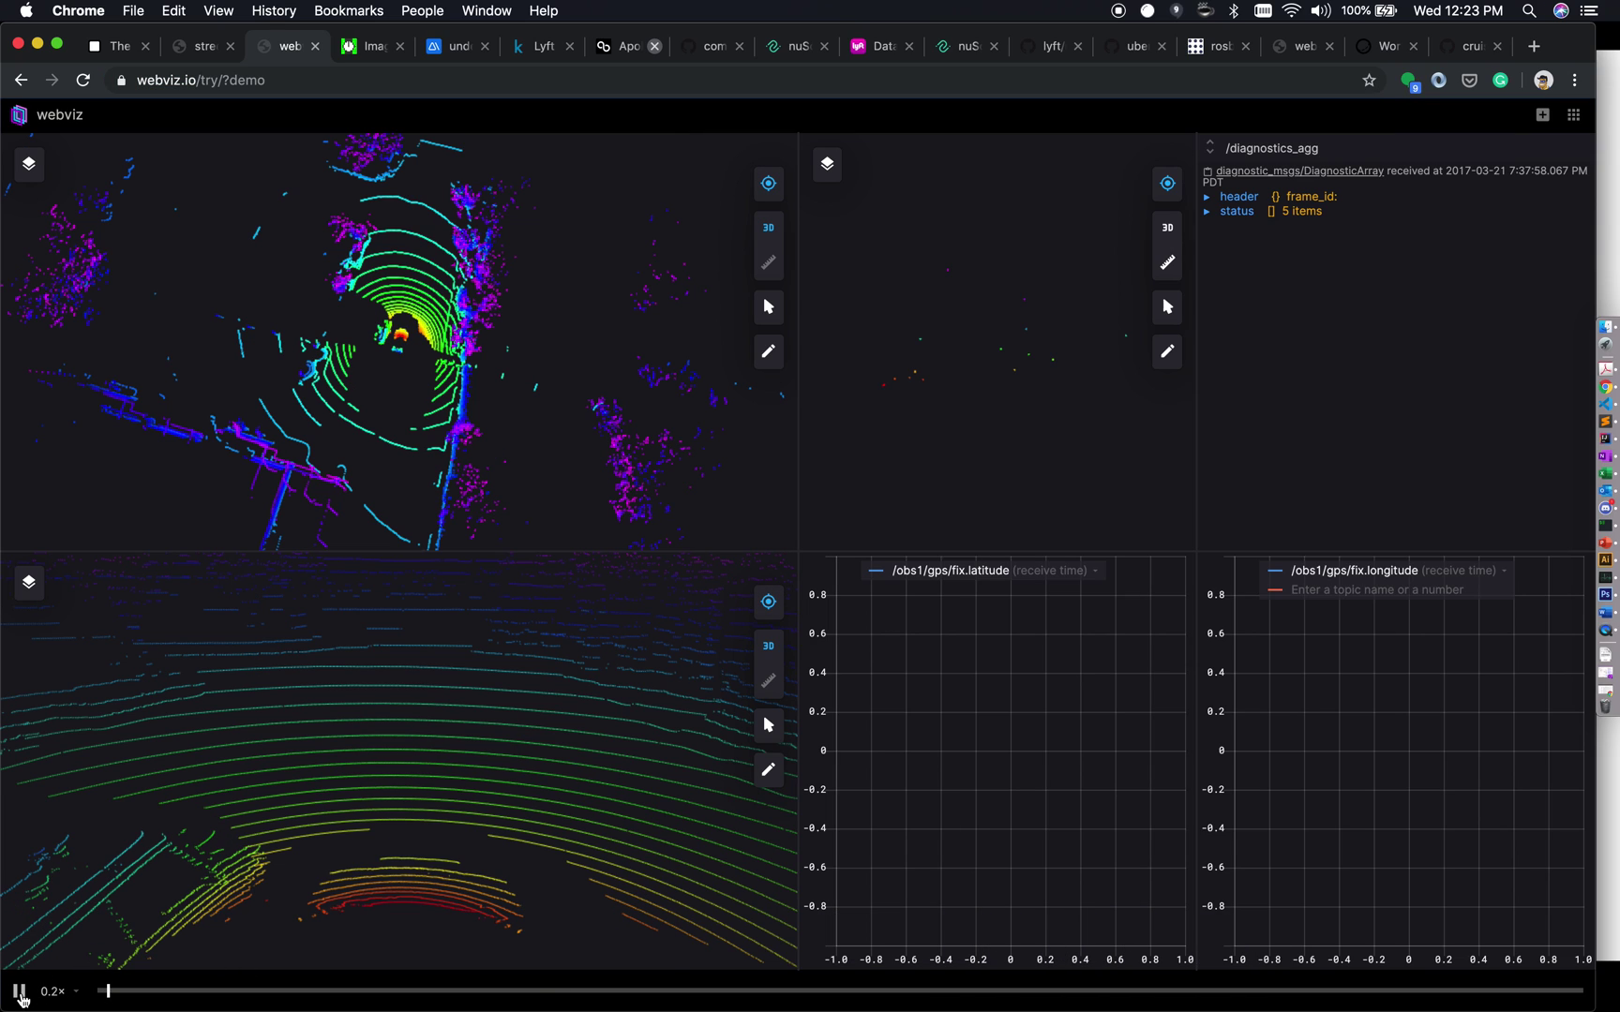
click(77, 994)
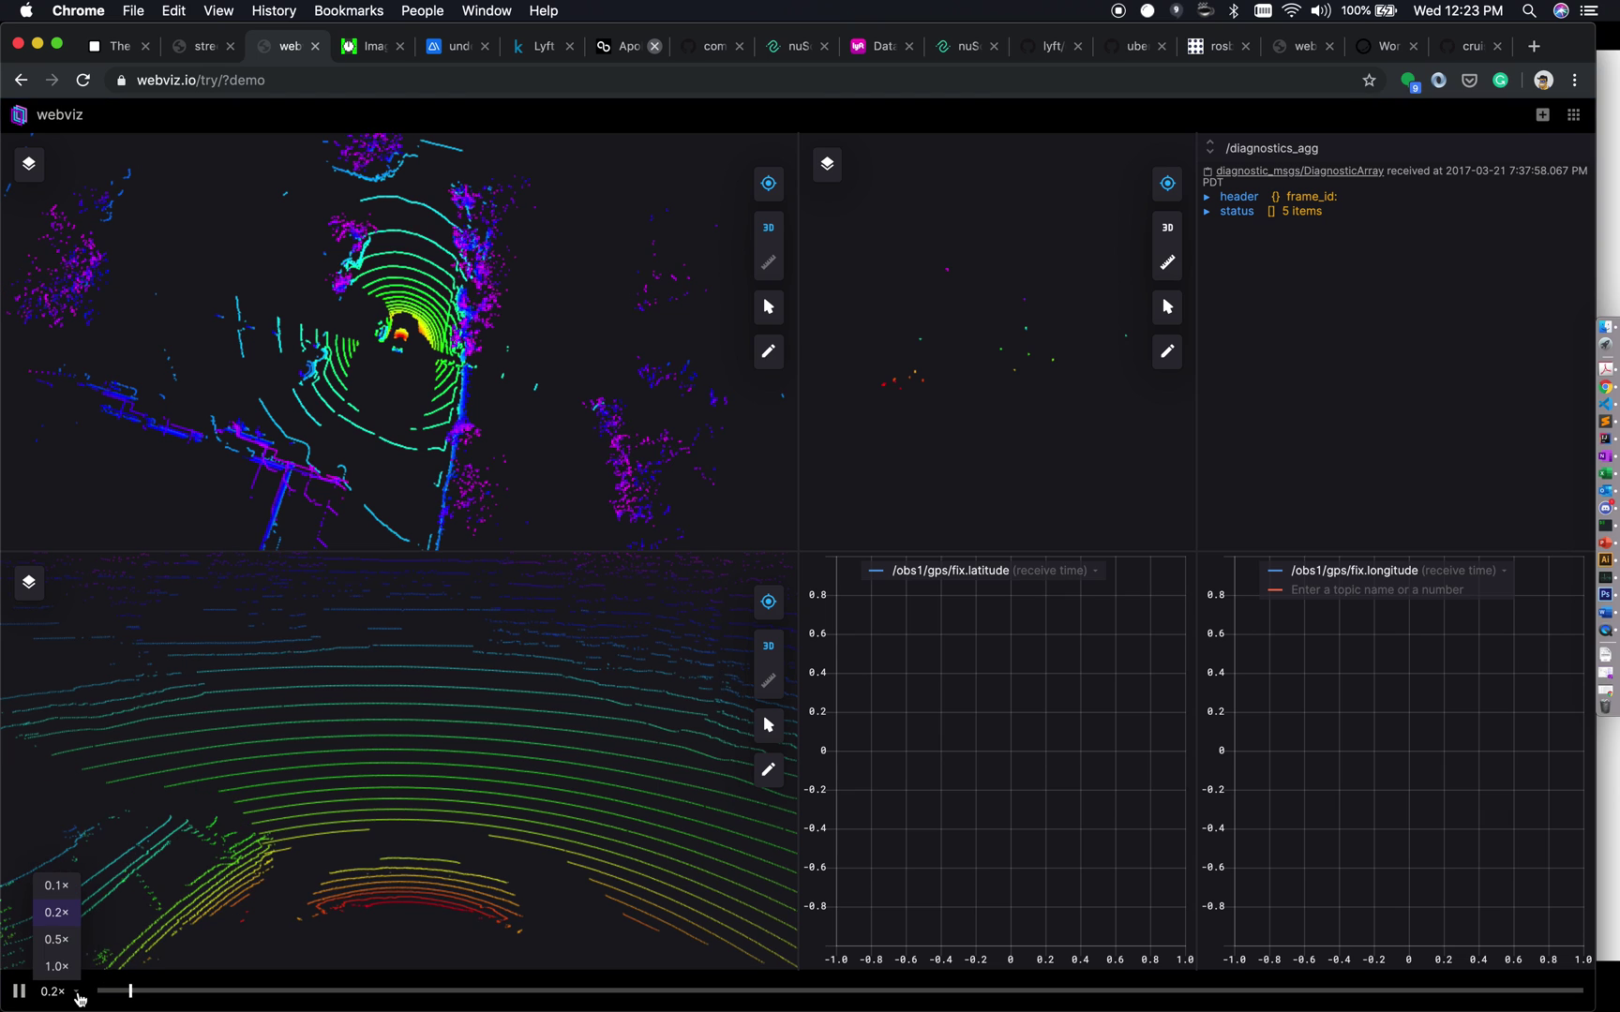
click(60, 967)
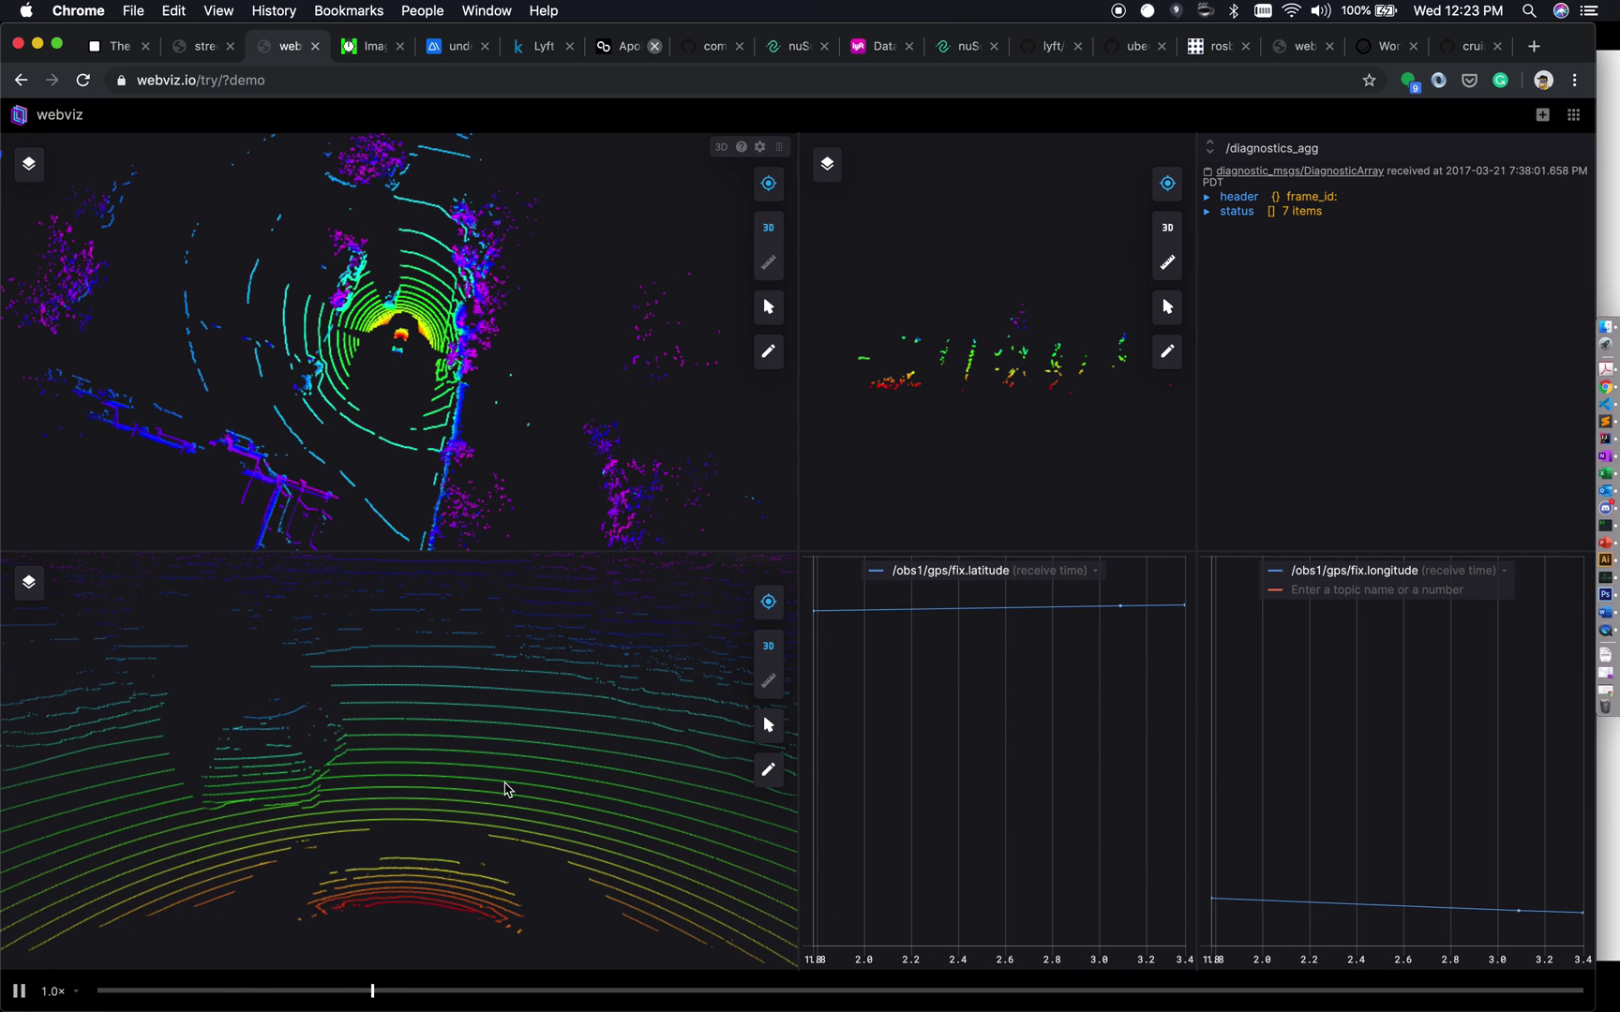
Try the radar frame as the followed frame of the top-down lidar view, and set it back to velodyne.
click(747, 188)
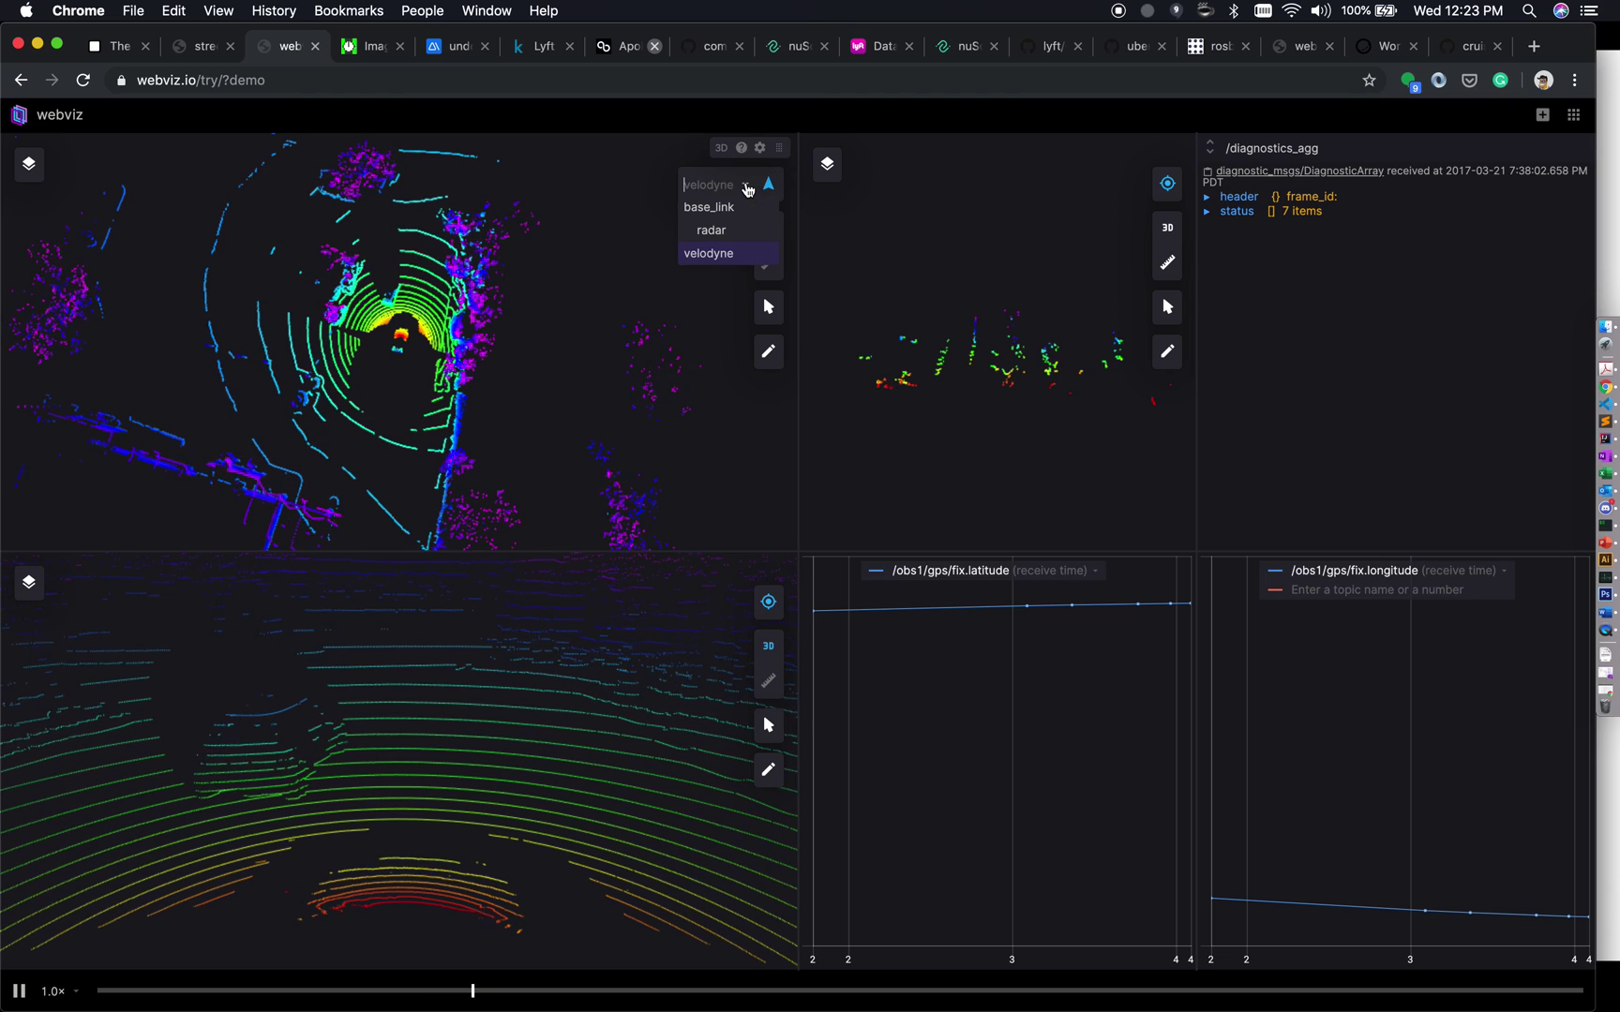
click(721, 232)
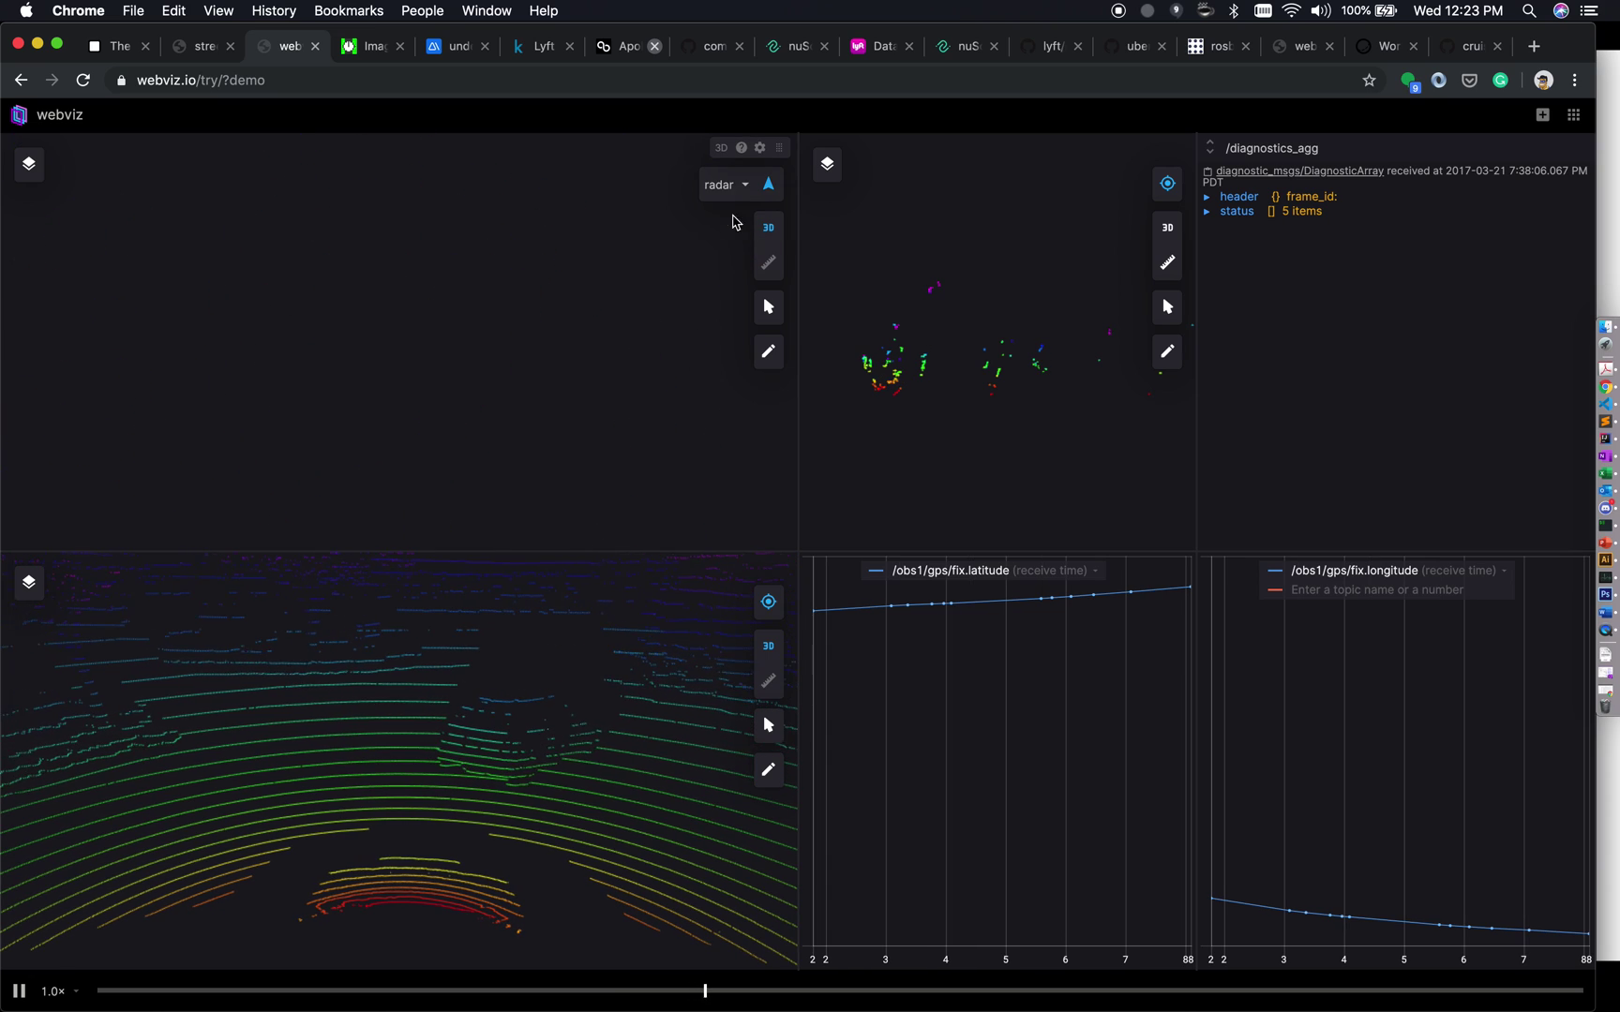
click(744, 187)
click(729, 255)
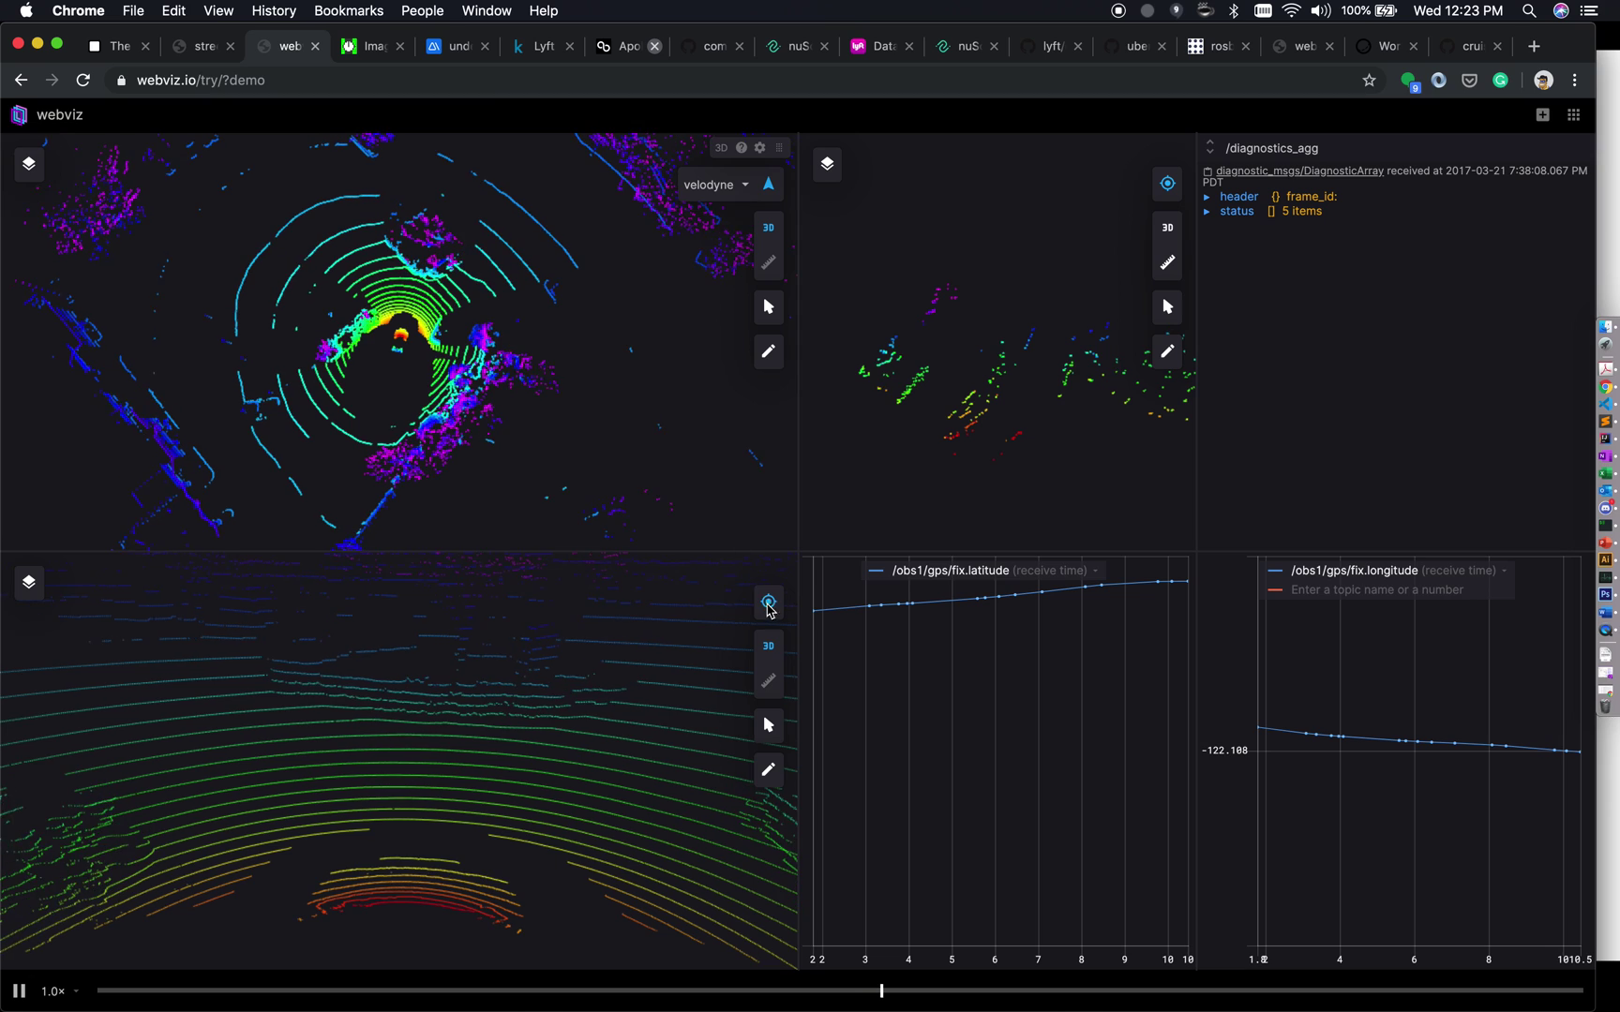
In the close-up lidar view, try following the radar frame with the /radar/points topic enabled, and set the followed frame back to velodyne.
mouse_move(736, 609)
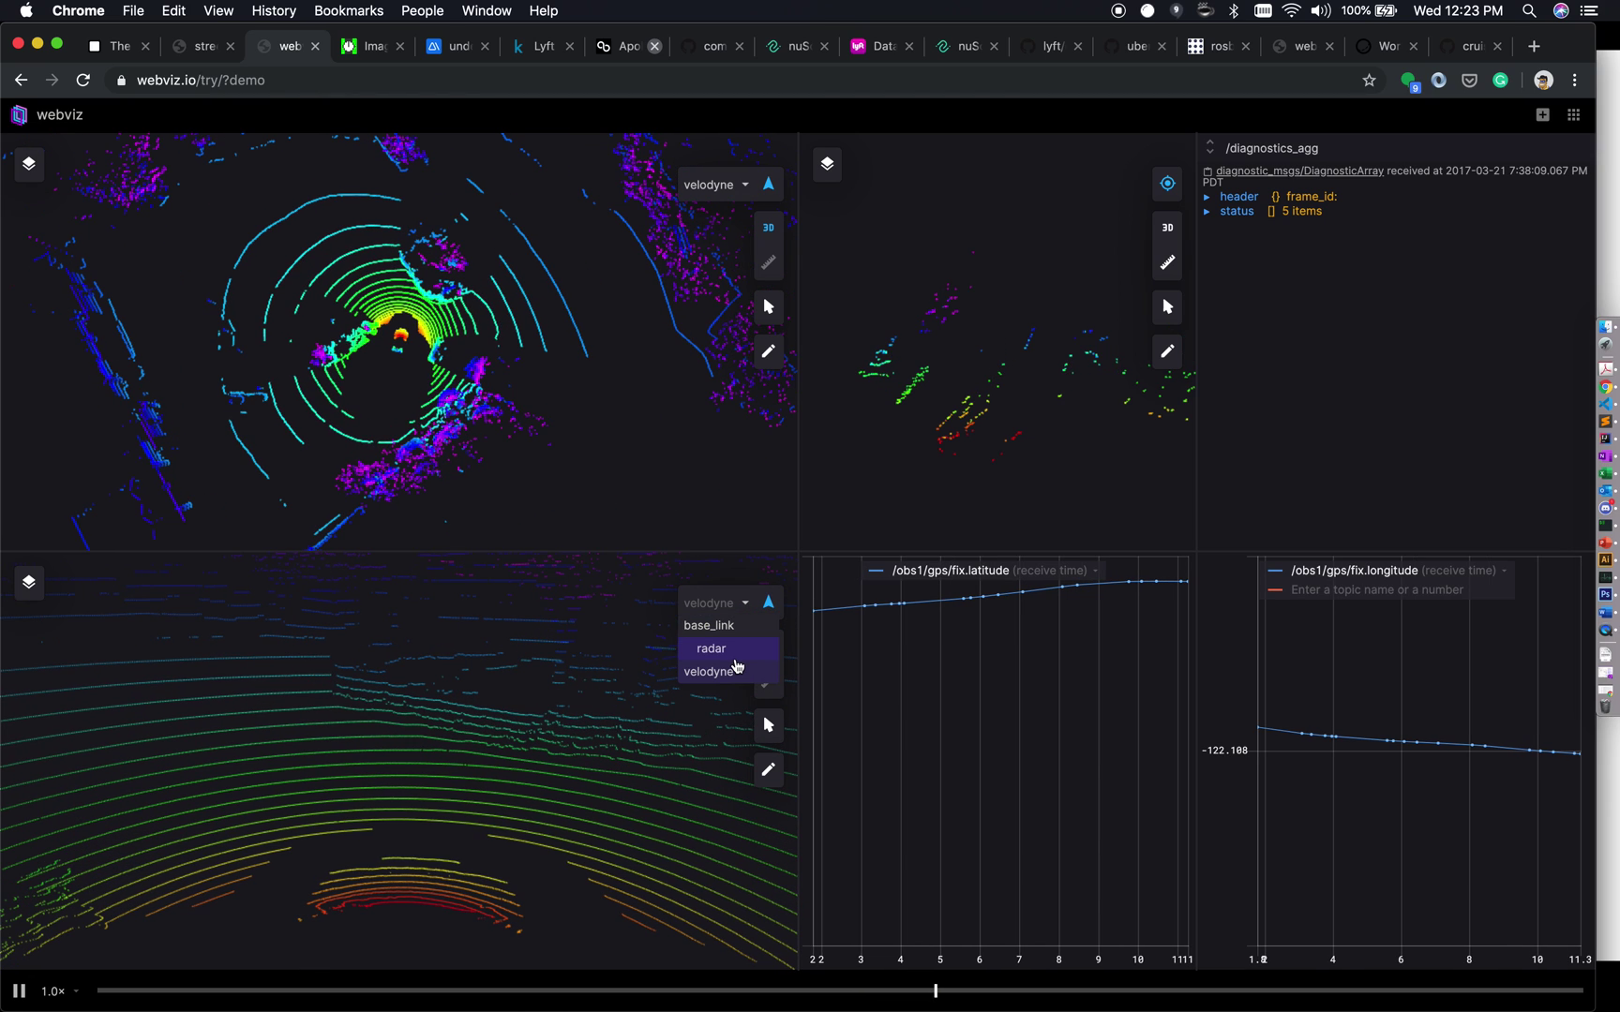
click(737, 656)
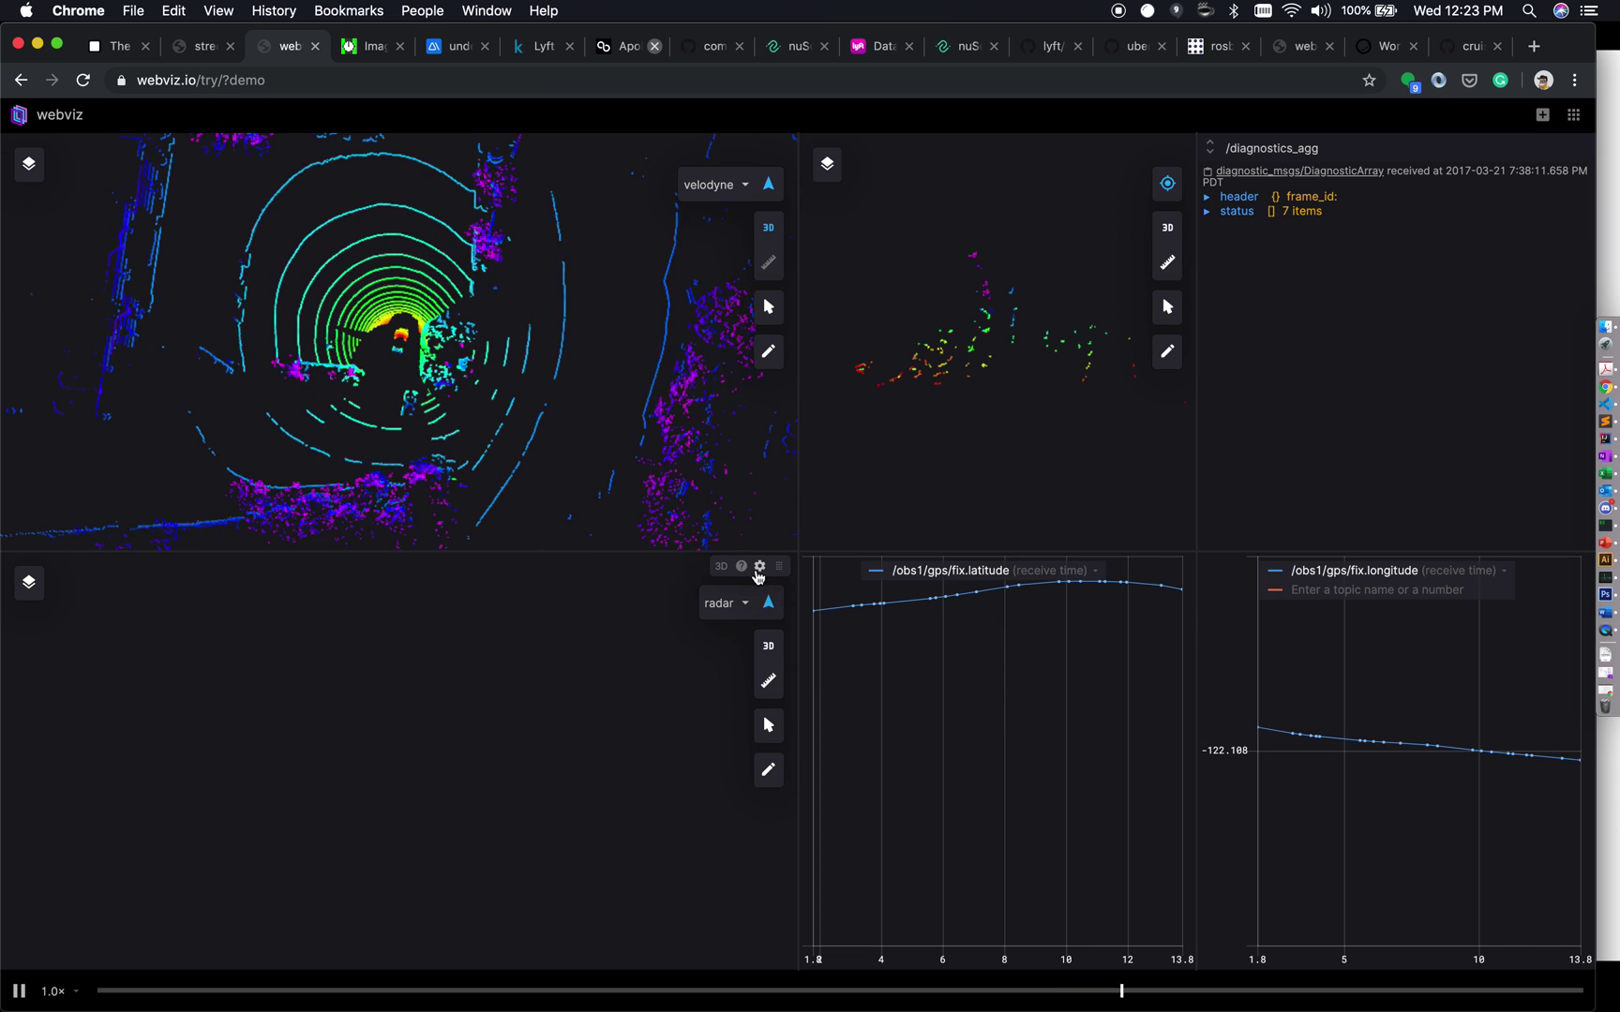
click(31, 583)
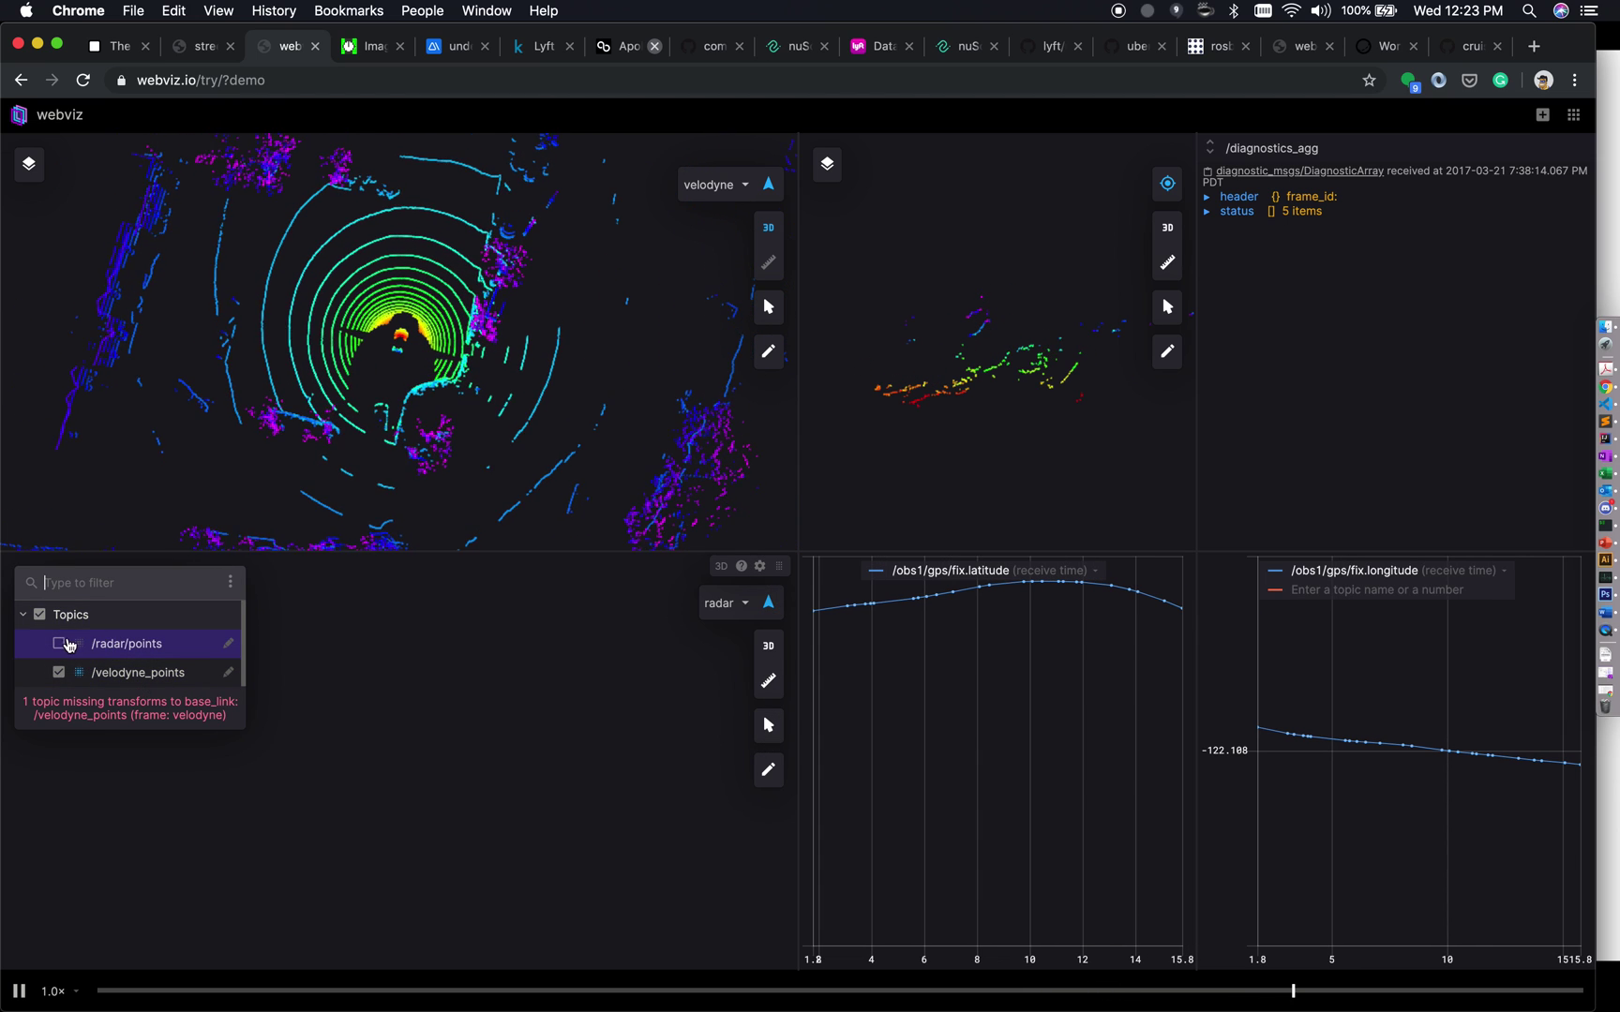
click(746, 615)
click(723, 675)
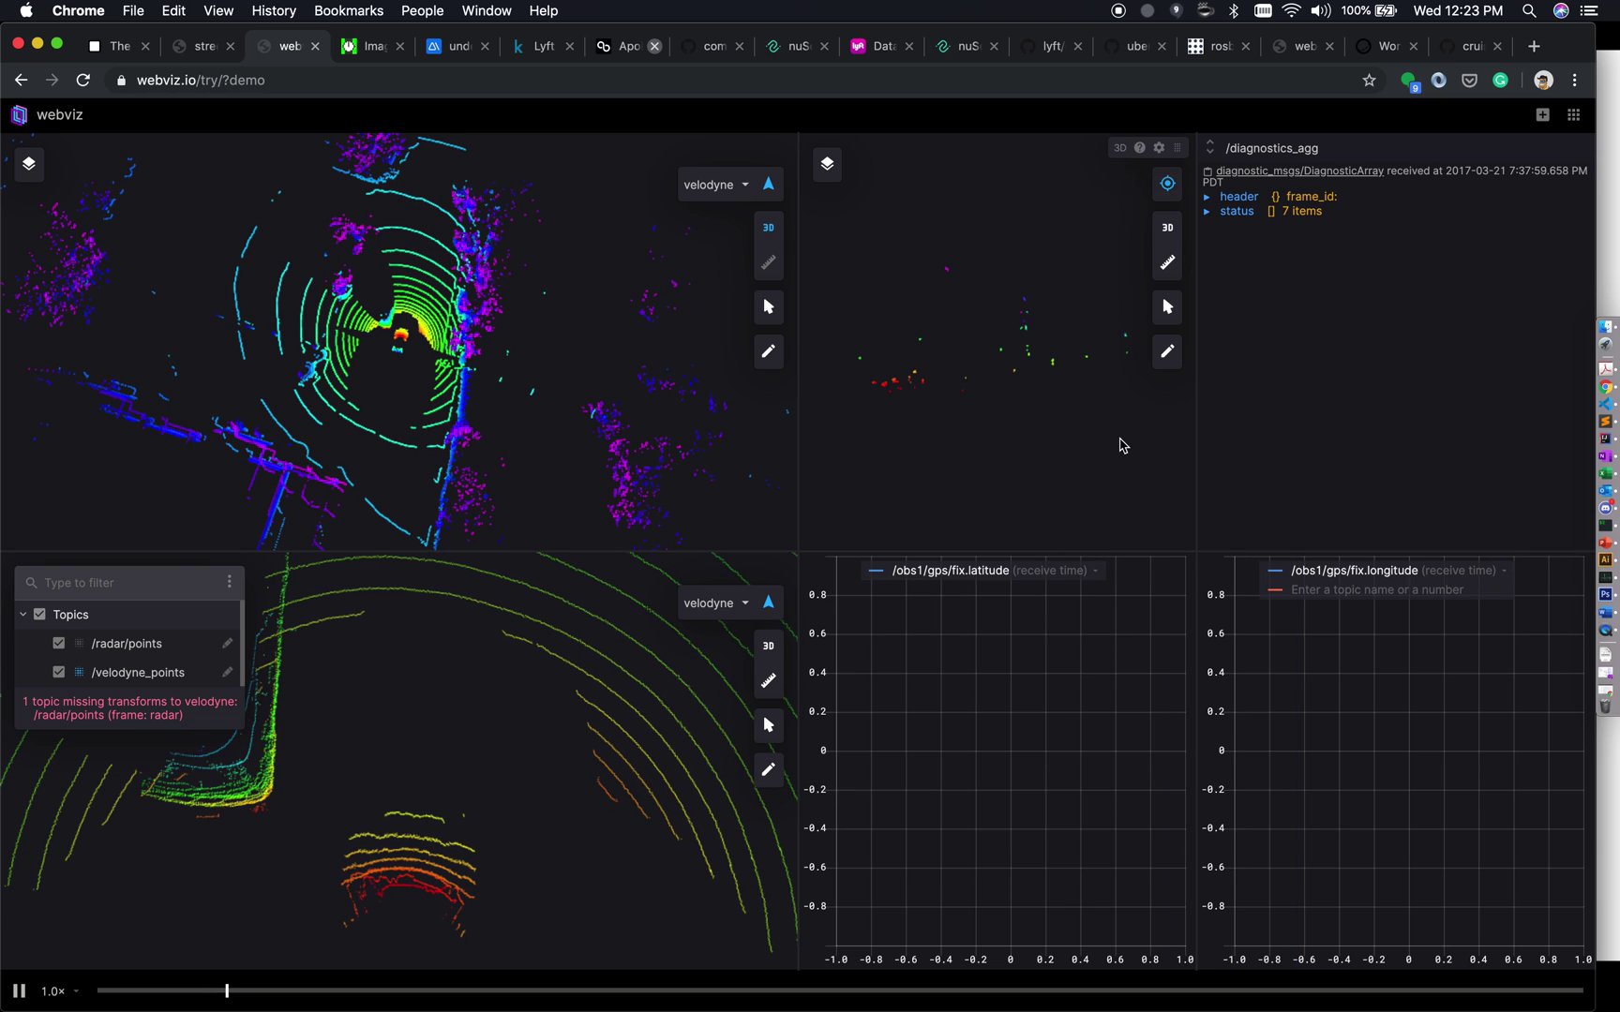
Expand the header, the status list and the piksi lat/lon status item of the /diagnostics_agg message.
click(1208, 198)
click(1208, 255)
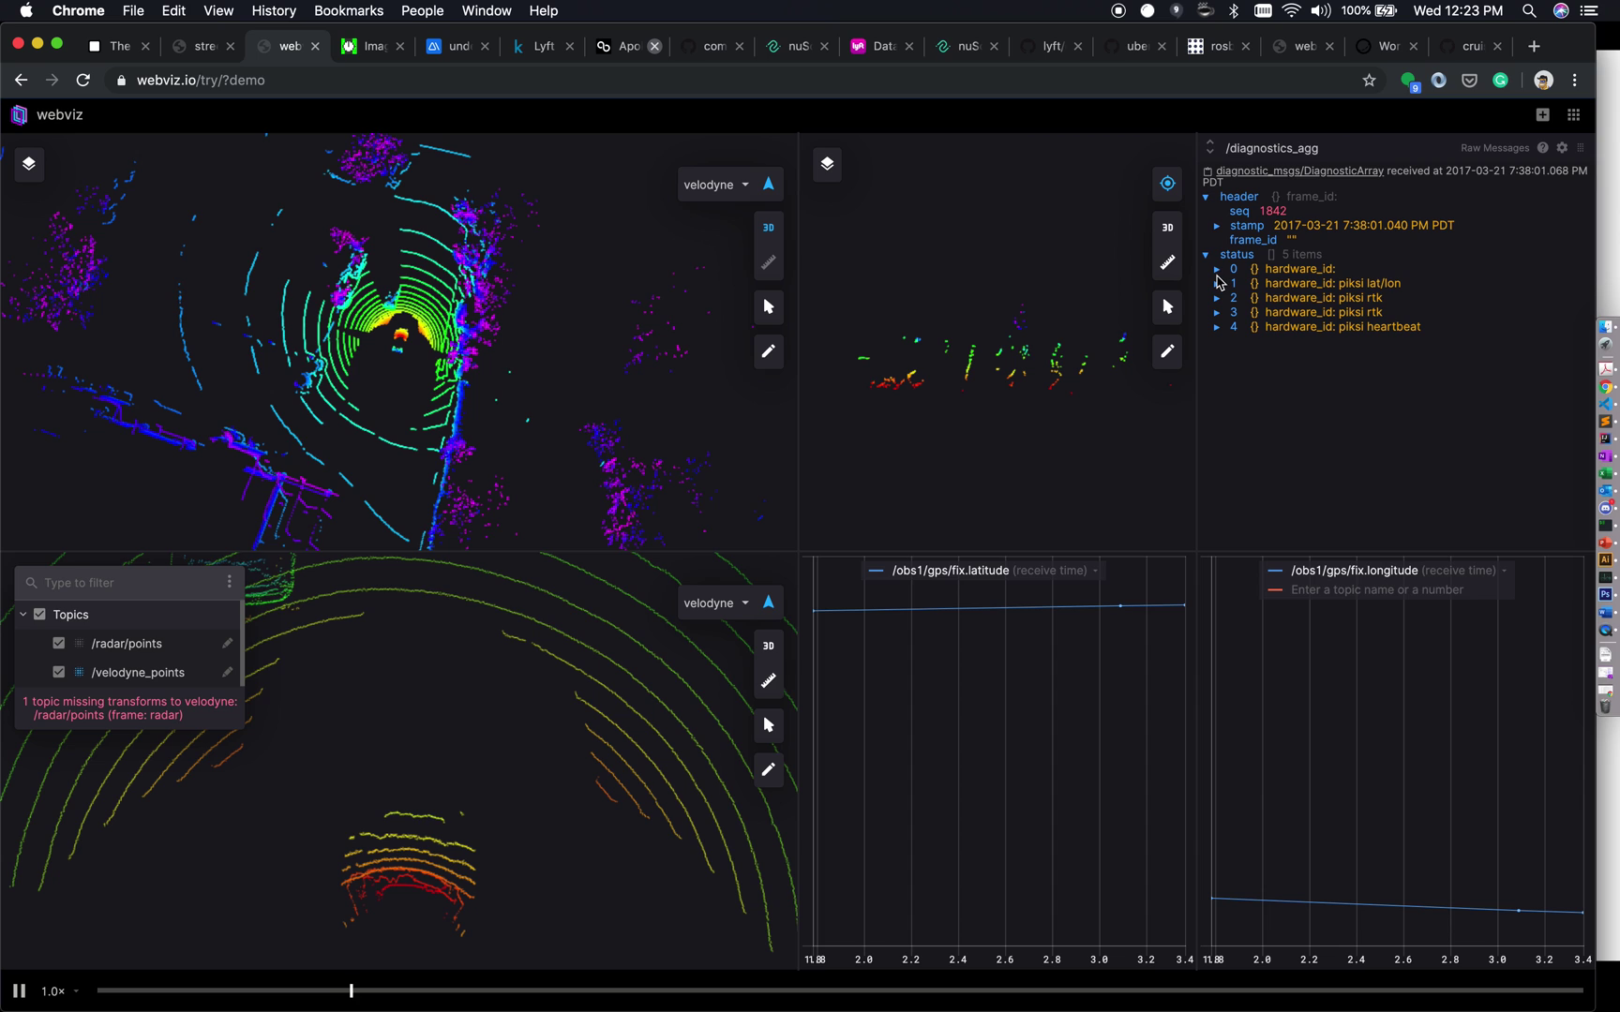
click(1217, 285)
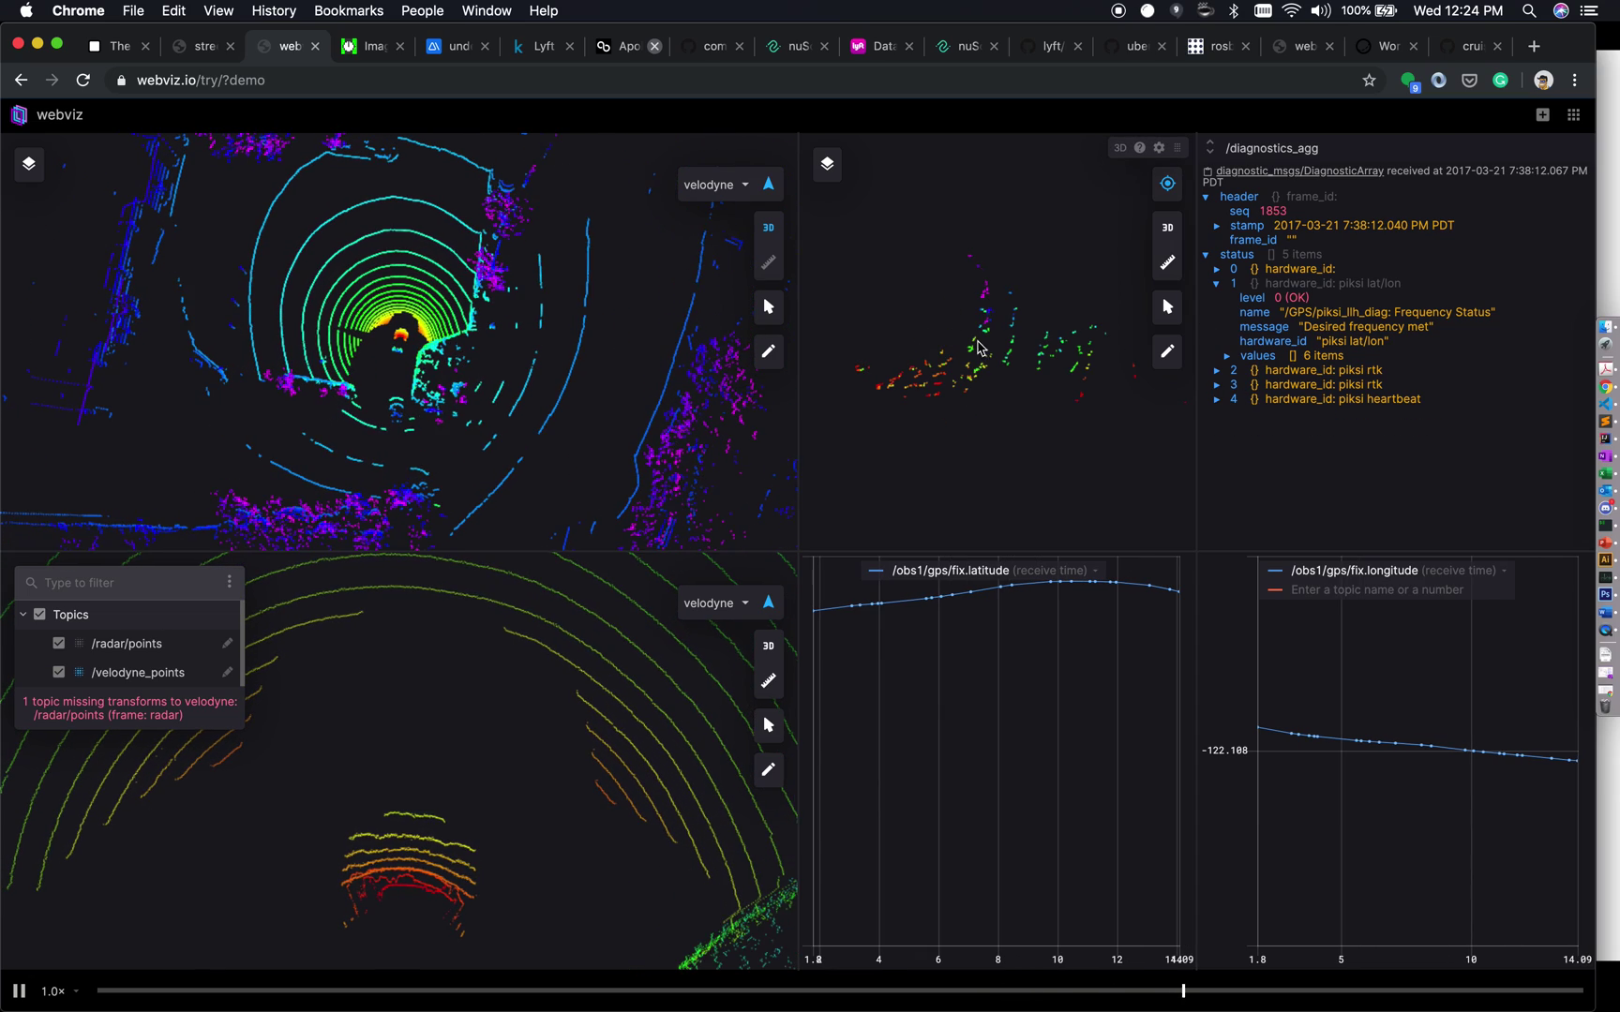
Change the follow mode of the radar points view.
click(1162, 188)
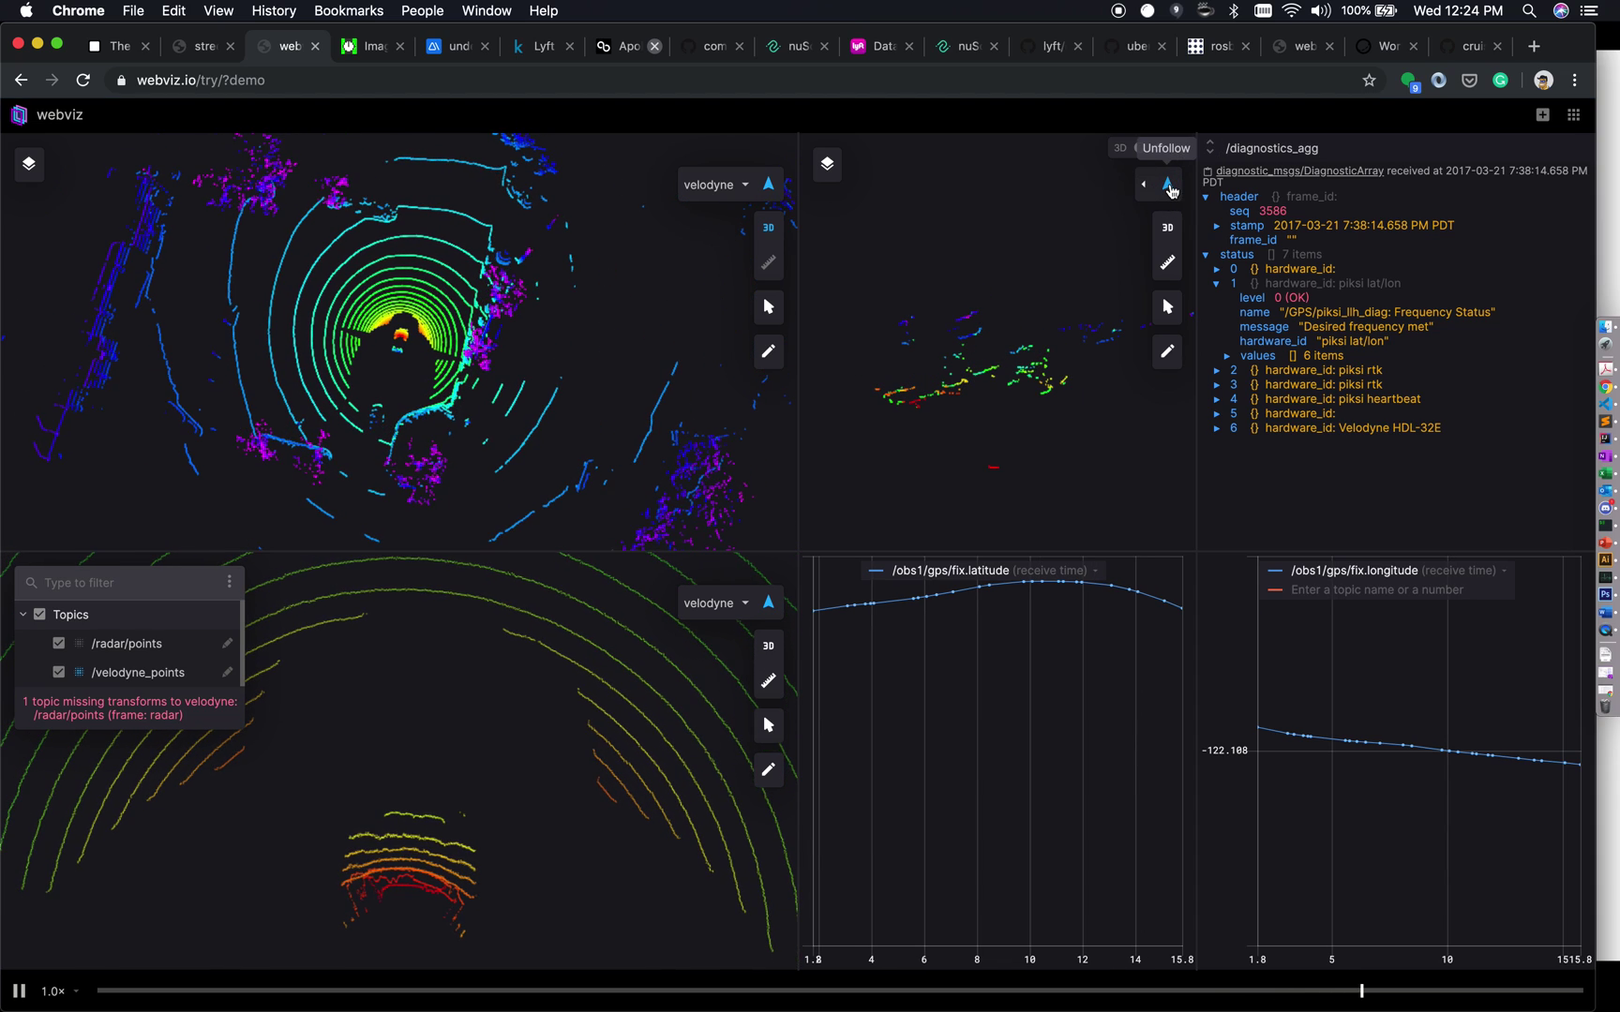